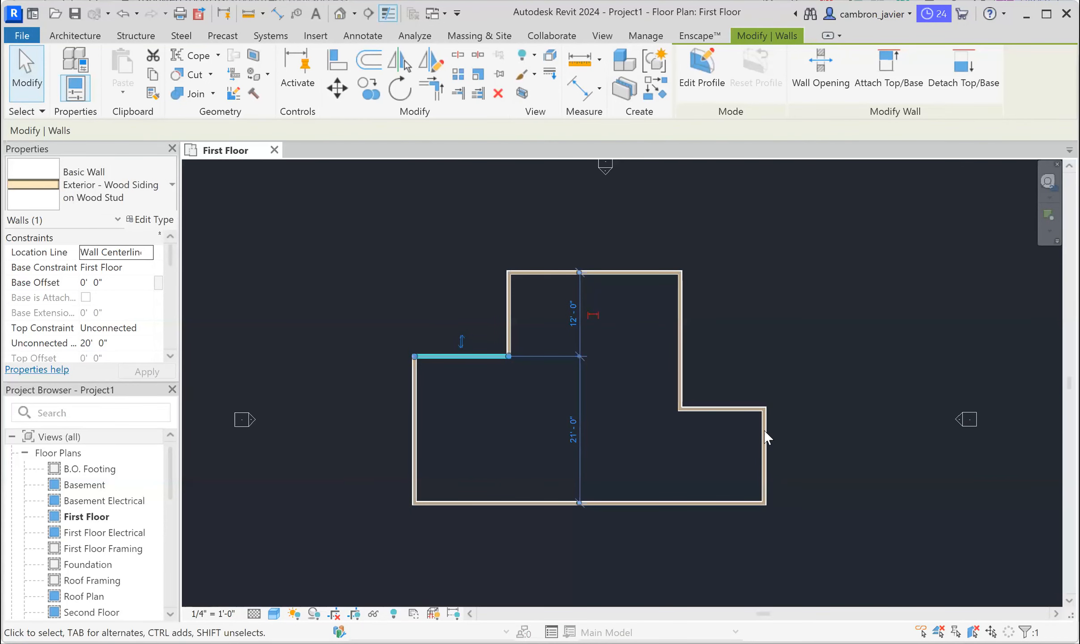
pyautogui.press('Escape')
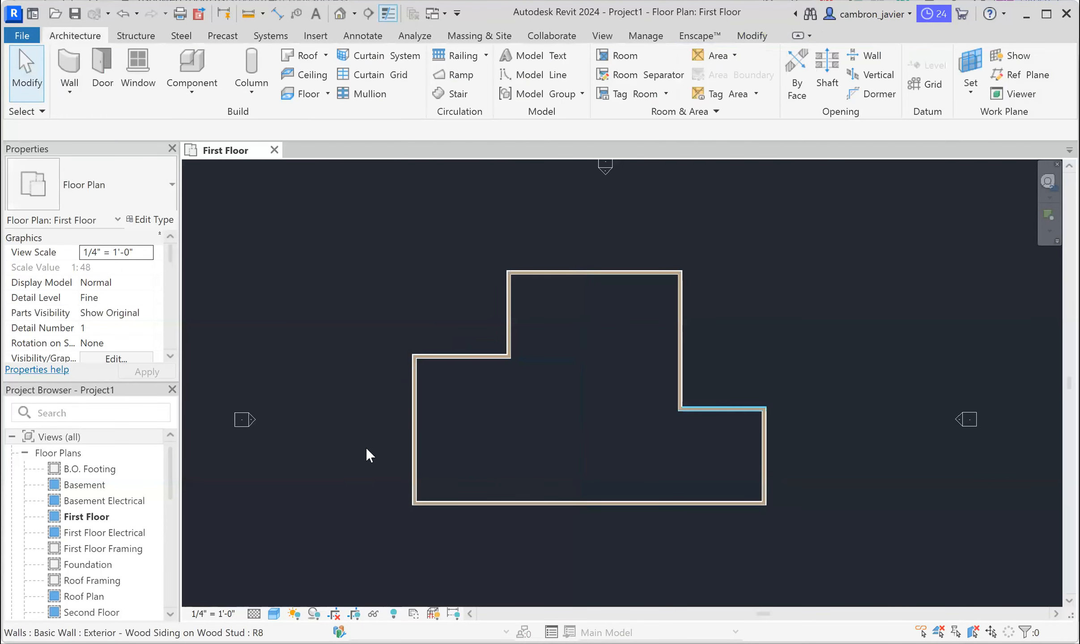
pyautogui.click(579, 271)
pyautogui.click(384, 263)
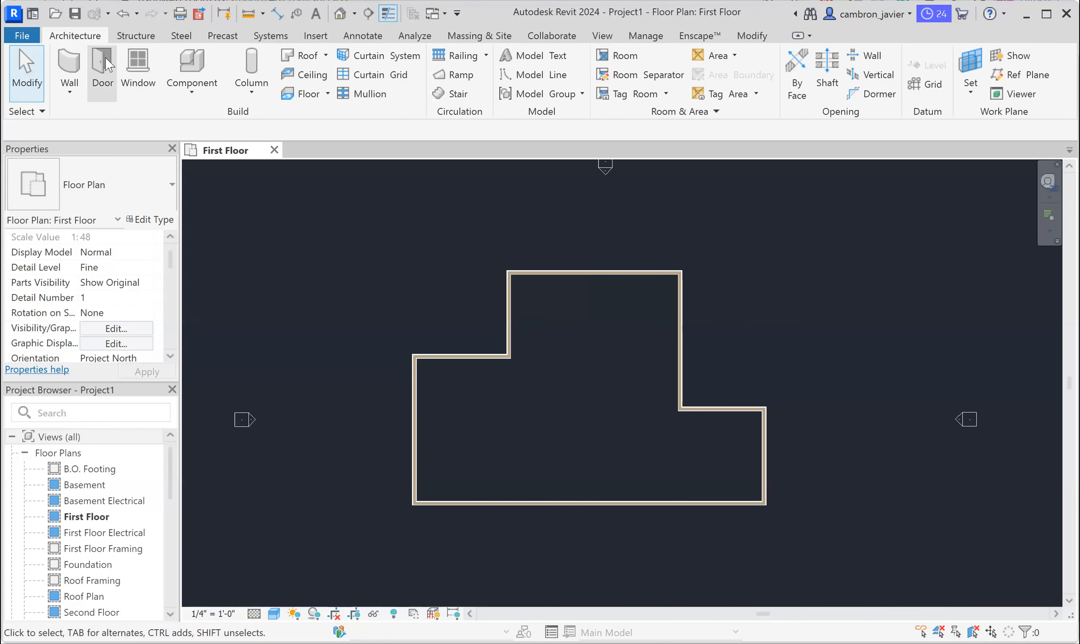
# - Start the Door tool and choose the Single-Flush 32" x 84" door type
pyautogui.click(131, 186)
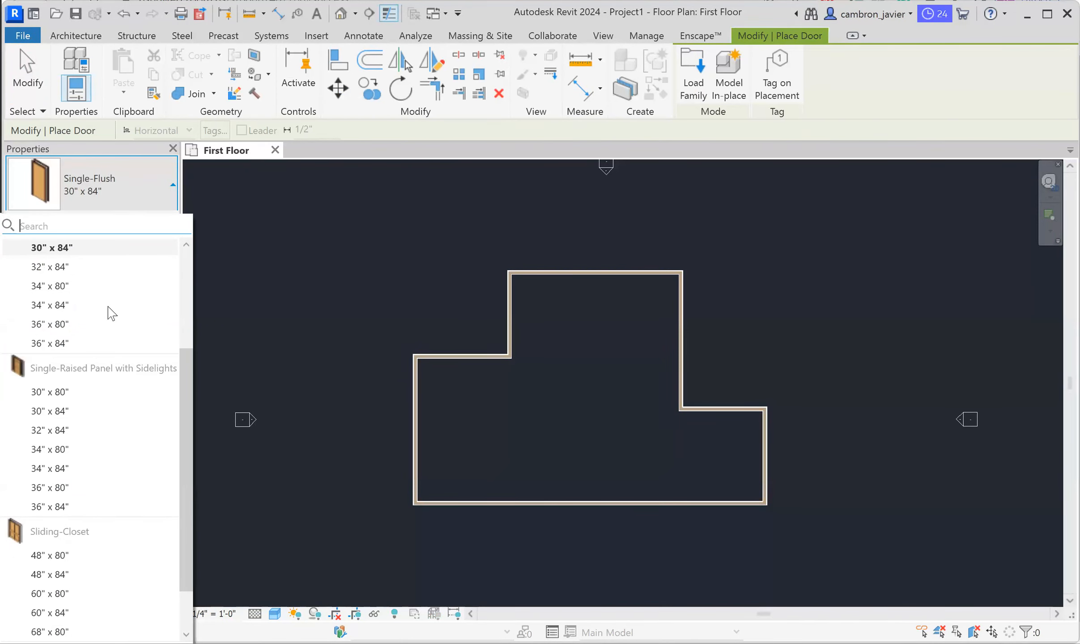
pyautogui.scroll(3, 97, 311)
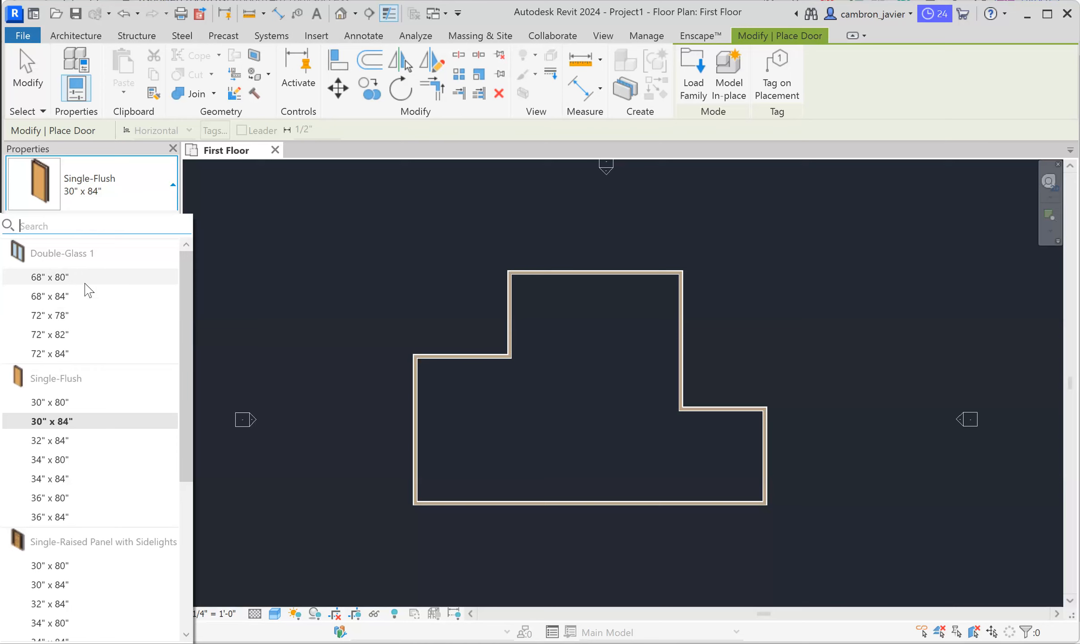
pyautogui.moveTo(83, 301)
pyautogui.scroll(-4, 83, 438)
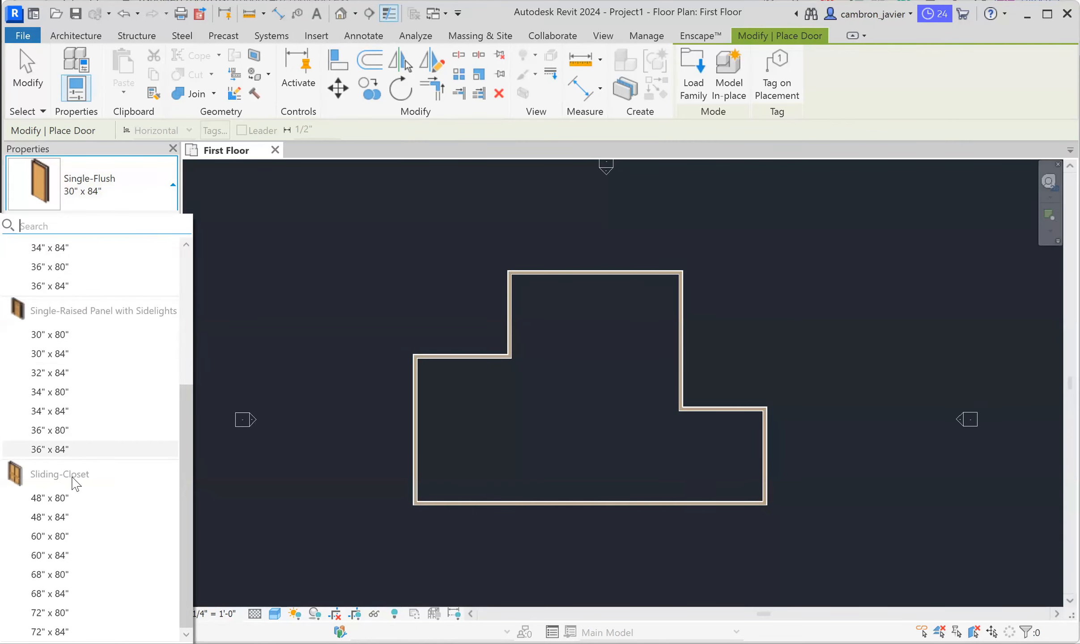
pyautogui.scroll(3, 85, 452)
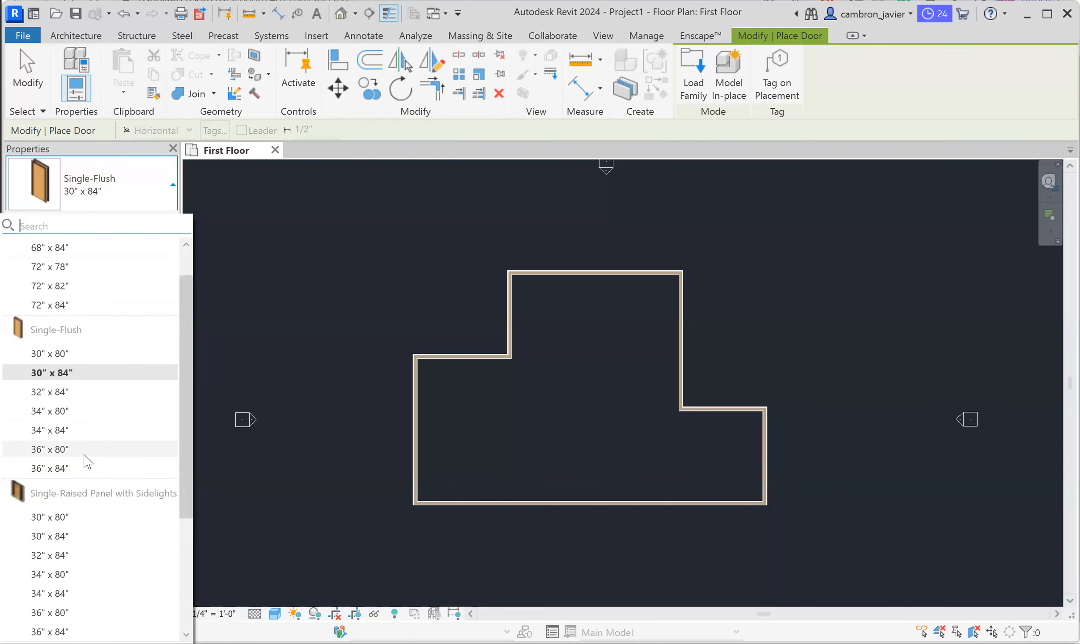
pyautogui.scroll(1, 120, 459)
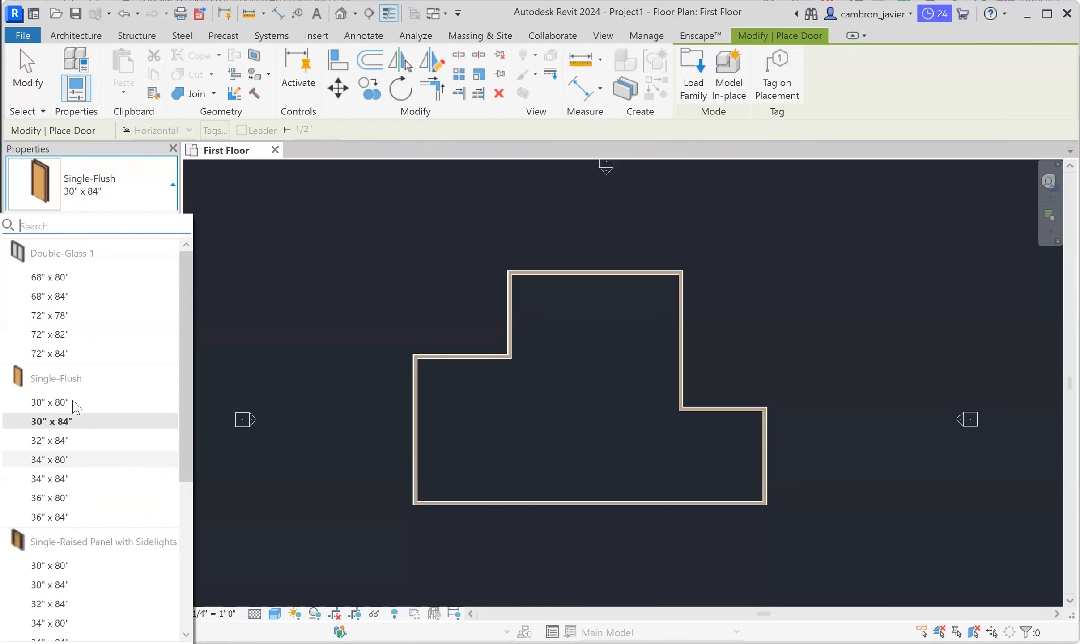
pyautogui.moveTo(47, 384)
pyautogui.moveTo(45, 519)
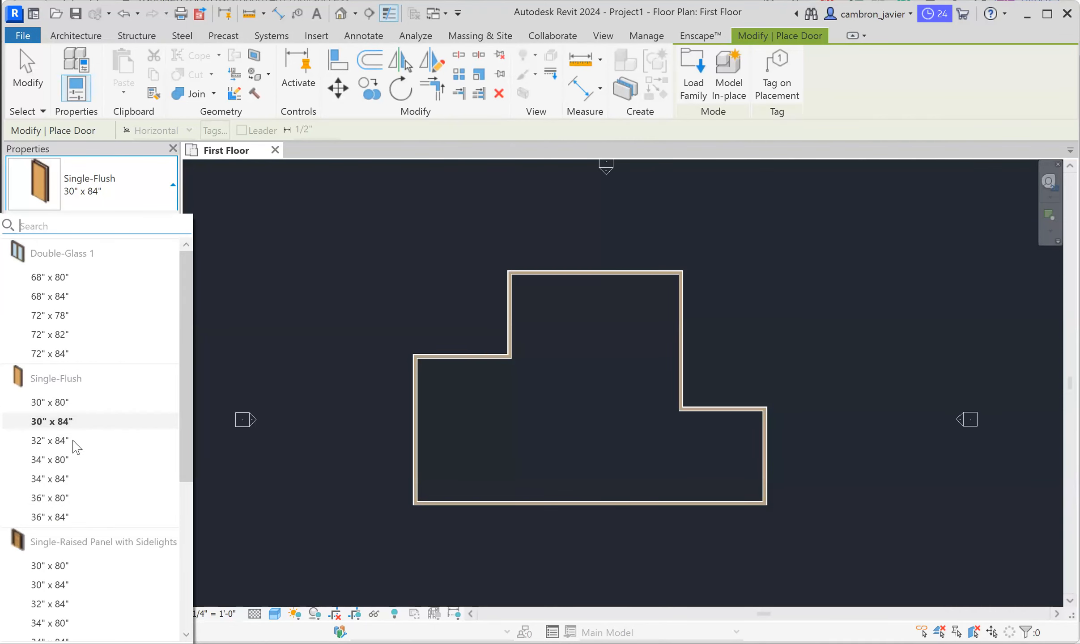
pyautogui.moveTo(90, 504)
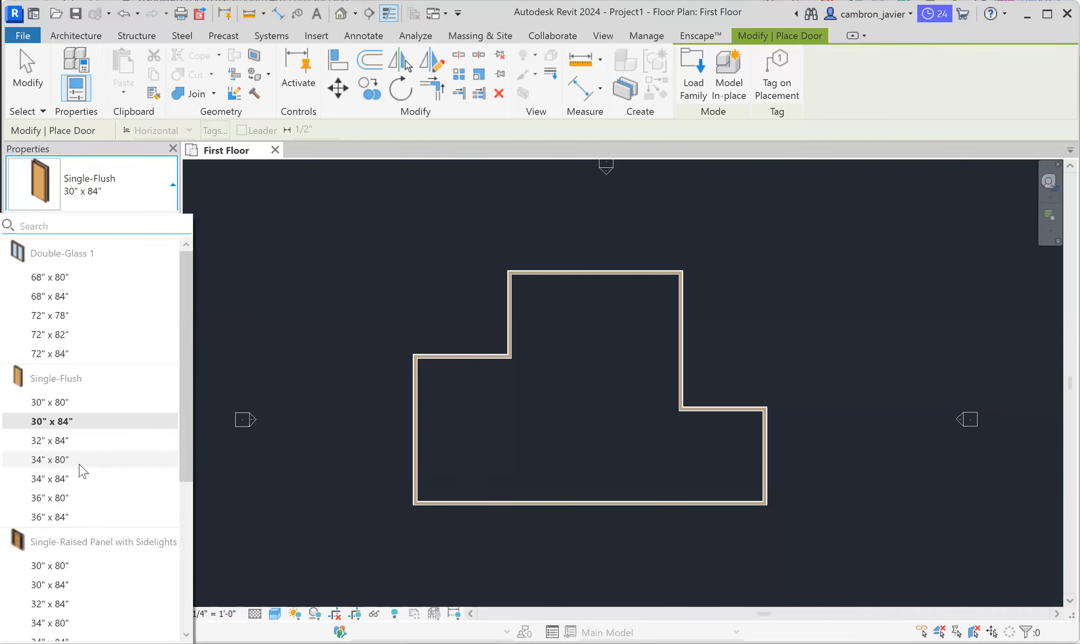
pyautogui.moveTo(70, 464)
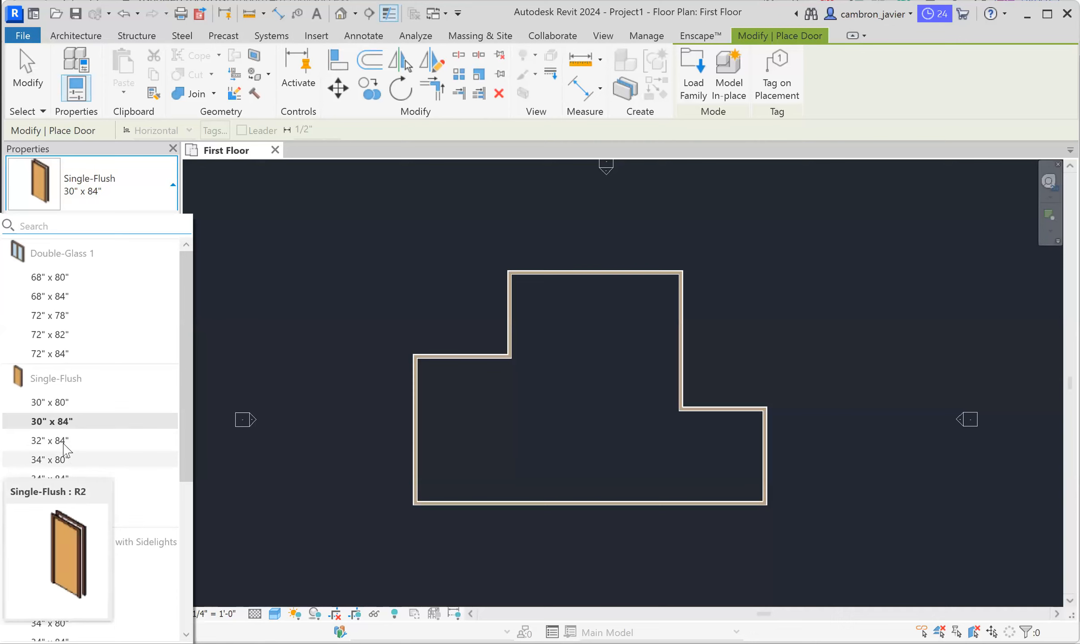
pyautogui.moveTo(64, 425)
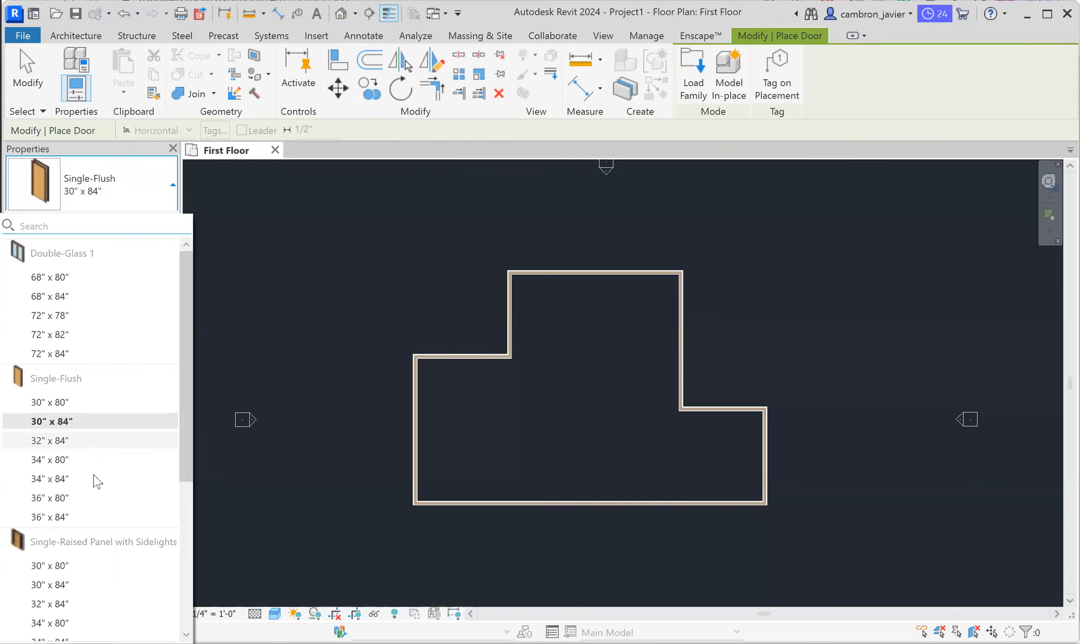
pyautogui.moveTo(49, 445)
pyautogui.click(50, 441)
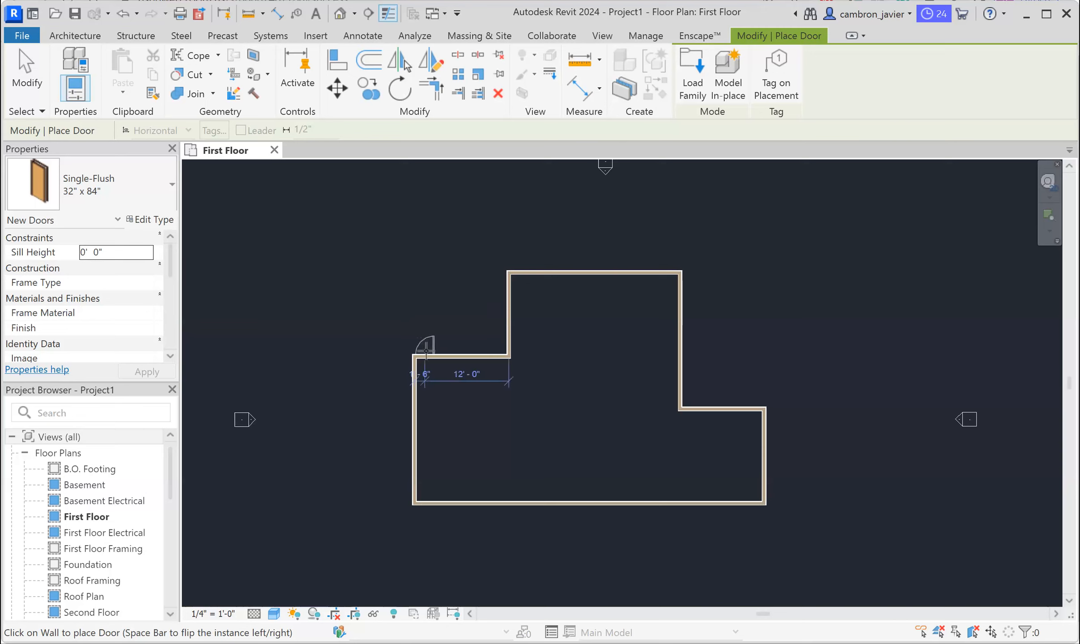
# - Preview the door on the left wing's upper wall, comparing both swing directions inside the building
pyautogui.scroll(2, 431, 353)
pyautogui.scroll(2, 432, 353)
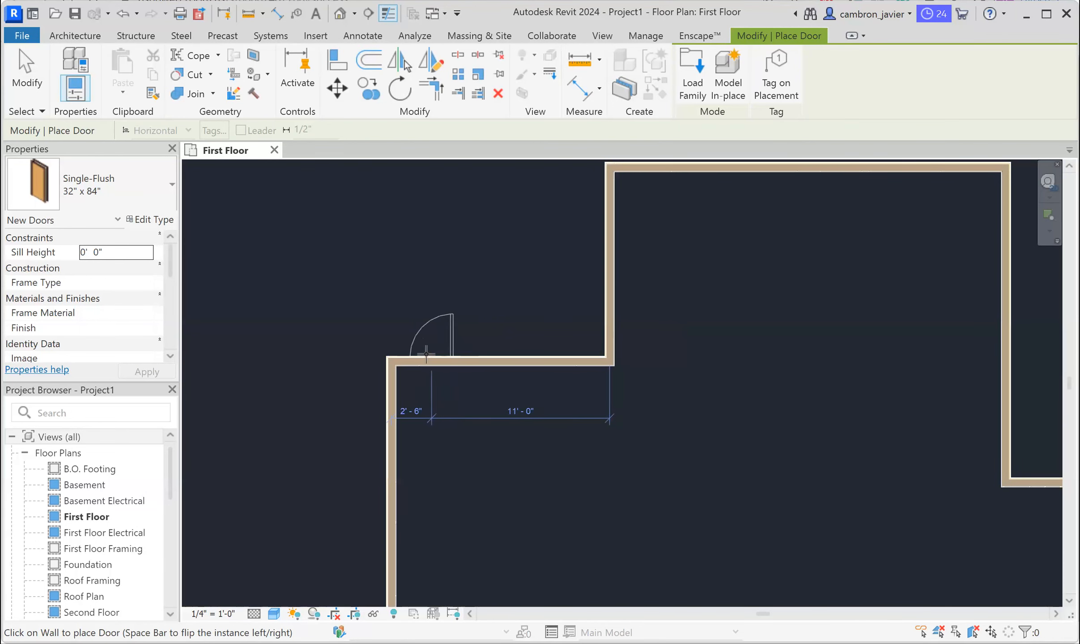
pyautogui.scroll(1, 423, 357)
pyautogui.scroll(1, 421, 357)
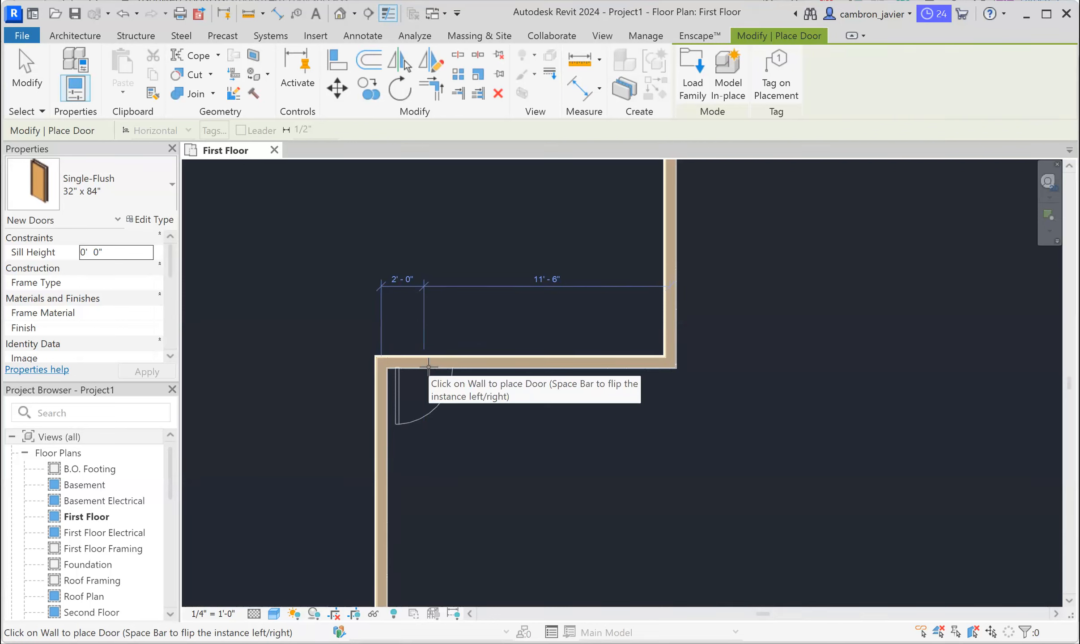
pyautogui.press('space')
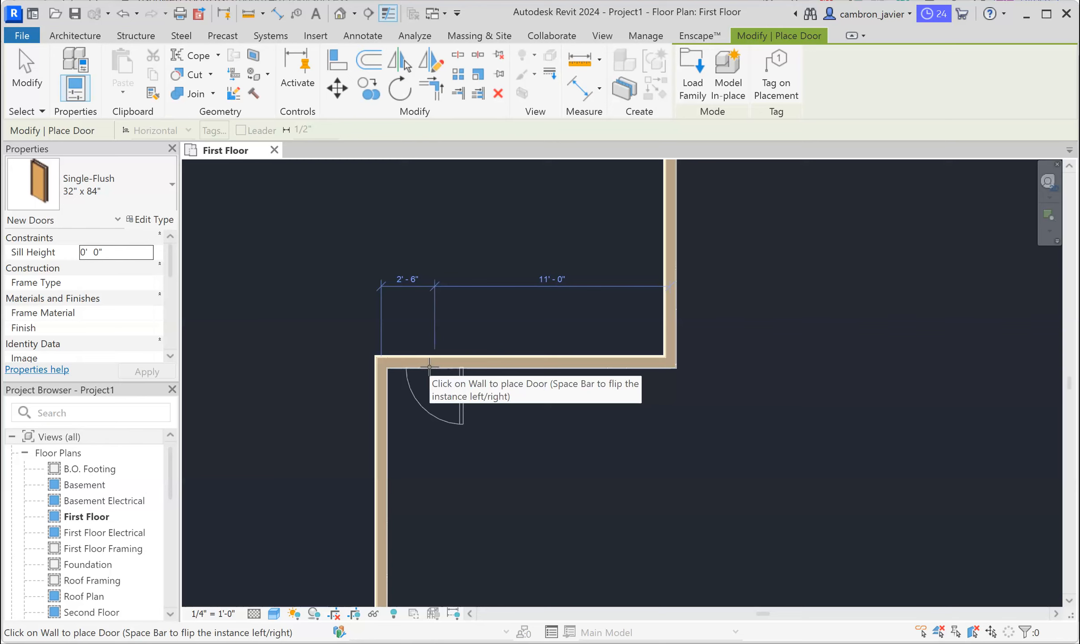
pyautogui.press('space')
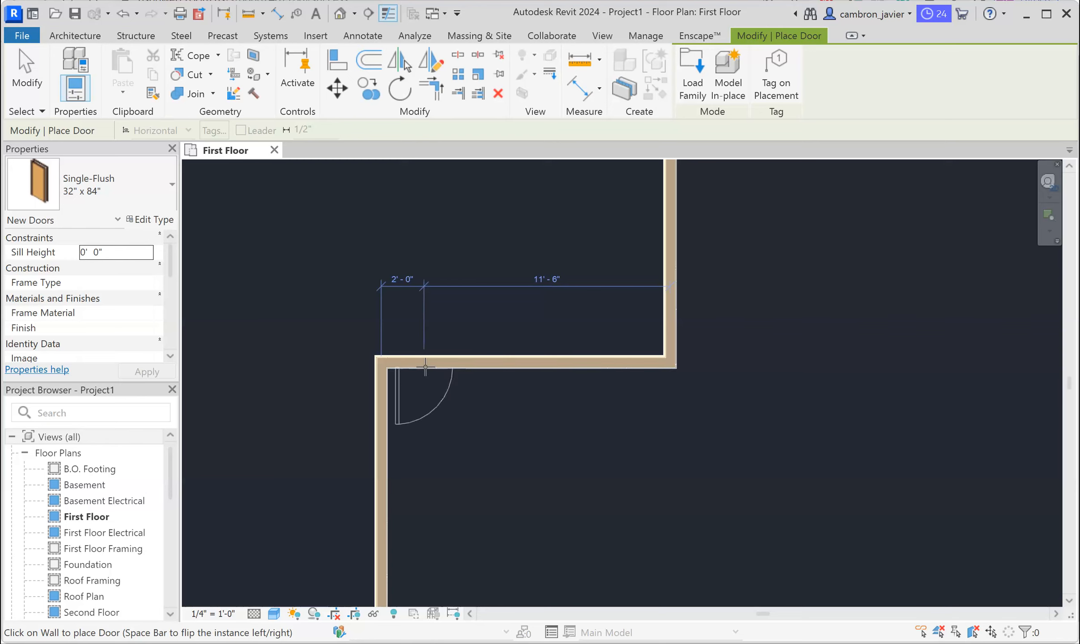
pyautogui.scroll(-4, 443, 371)
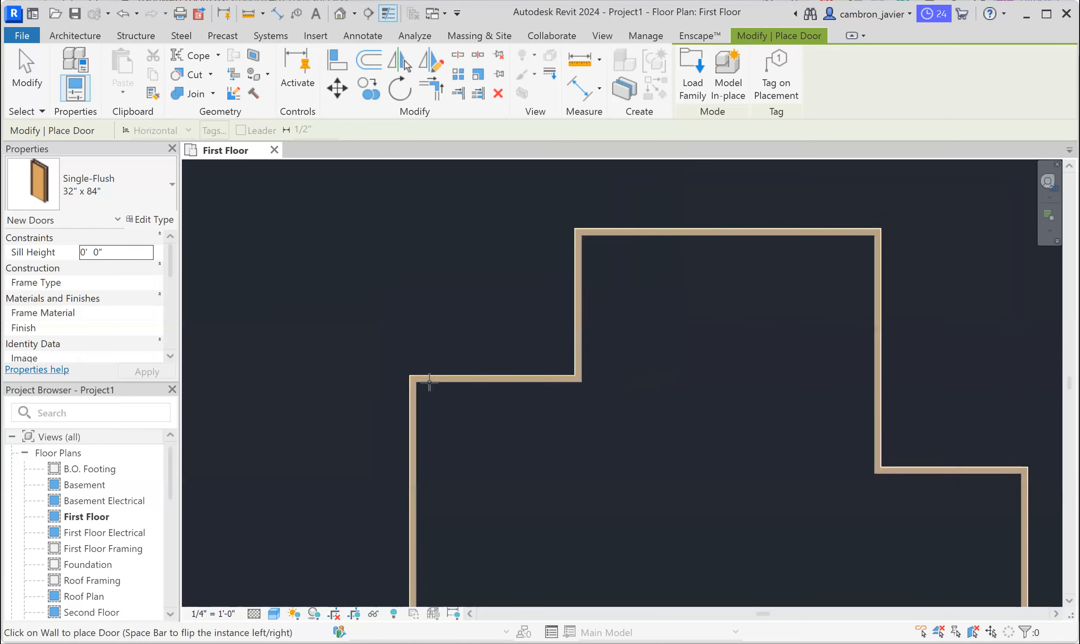
# - Place the door at the right end of the topmost wall, about 2'-0" from the corner, swinging inward and hinged toward the corner
pyautogui.scroll(-1, 461, 373)
pyautogui.scroll(1, 707, 284)
pyautogui.scroll(1, 707, 285)
pyautogui.scroll(1, 707, 284)
pyautogui.press('space')
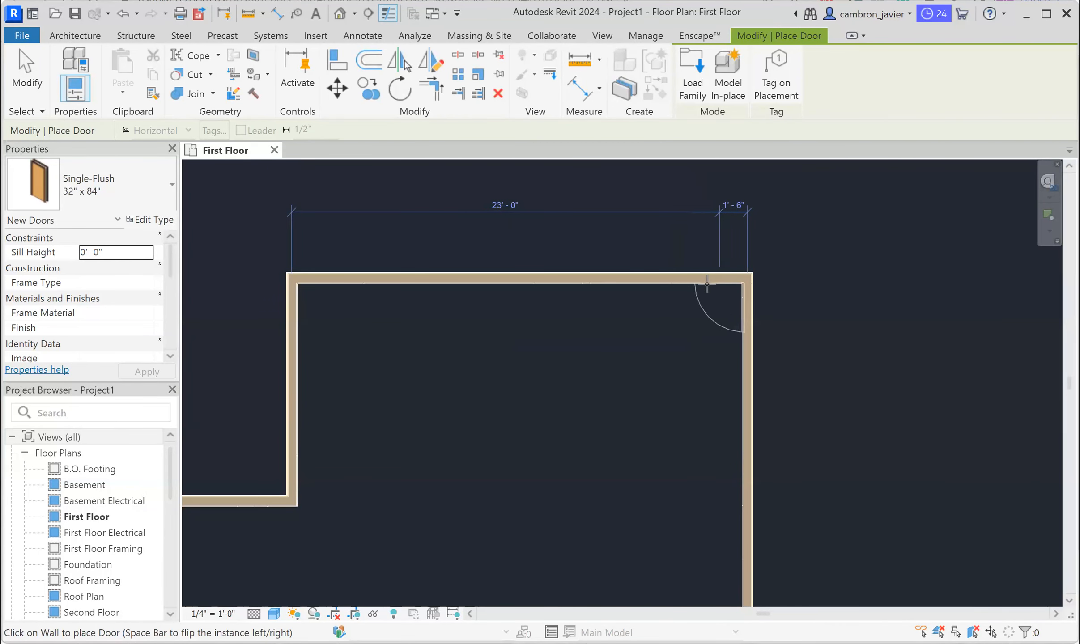
pyautogui.scroll(2, 701, 284)
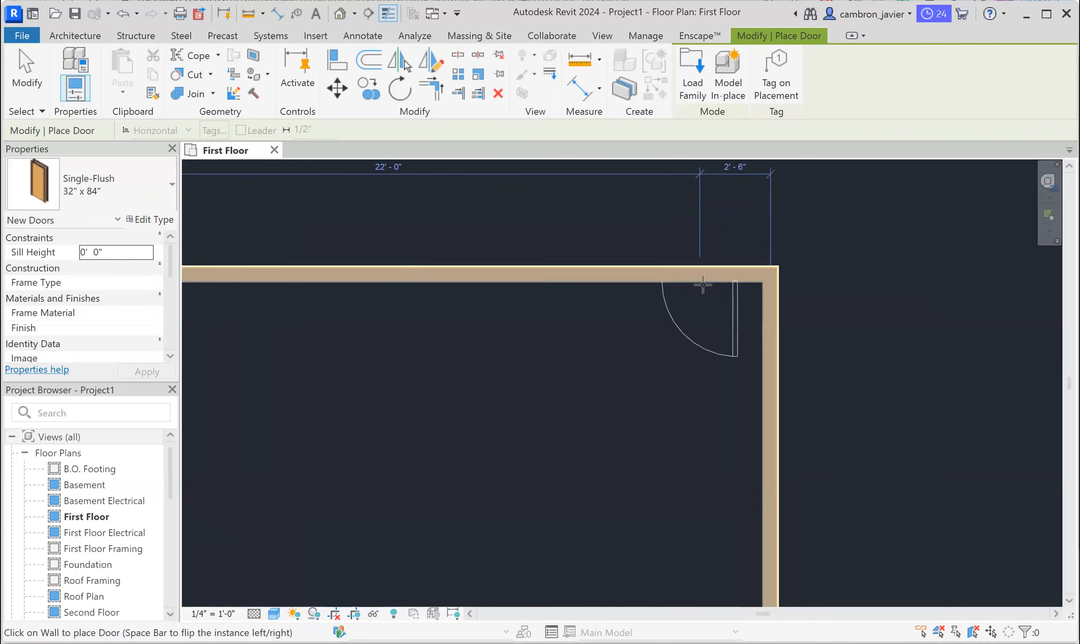
pyautogui.click(706, 285)
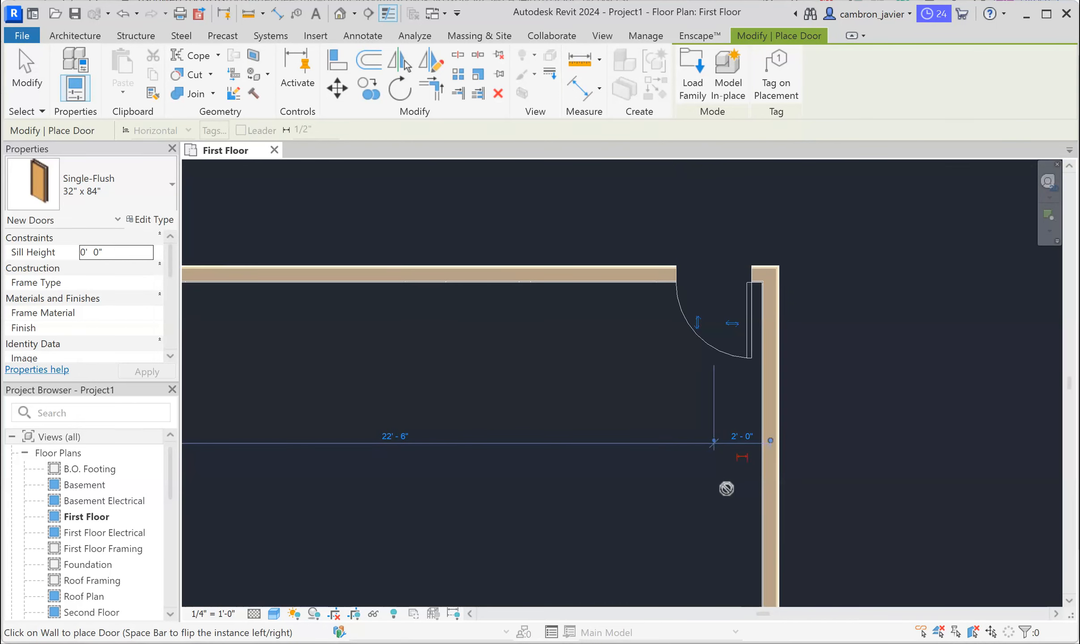
pyautogui.press('Escape')
pyautogui.press('Escape')
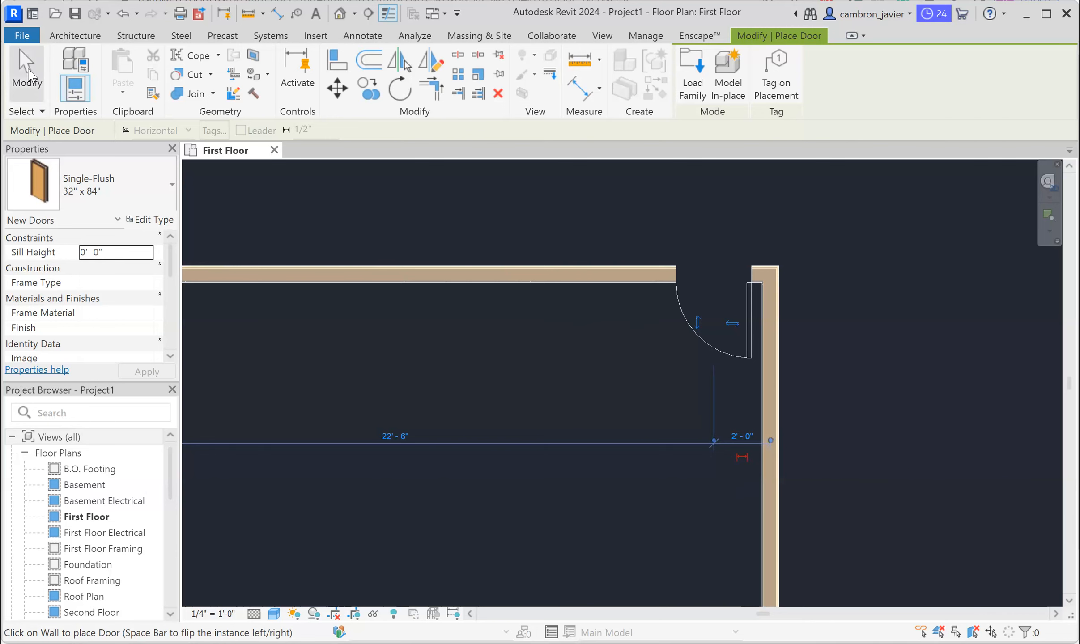
# - Inspect the placed door's temporary dimension to the adjacent corner wall
pyautogui.scroll(4, 852, 264)
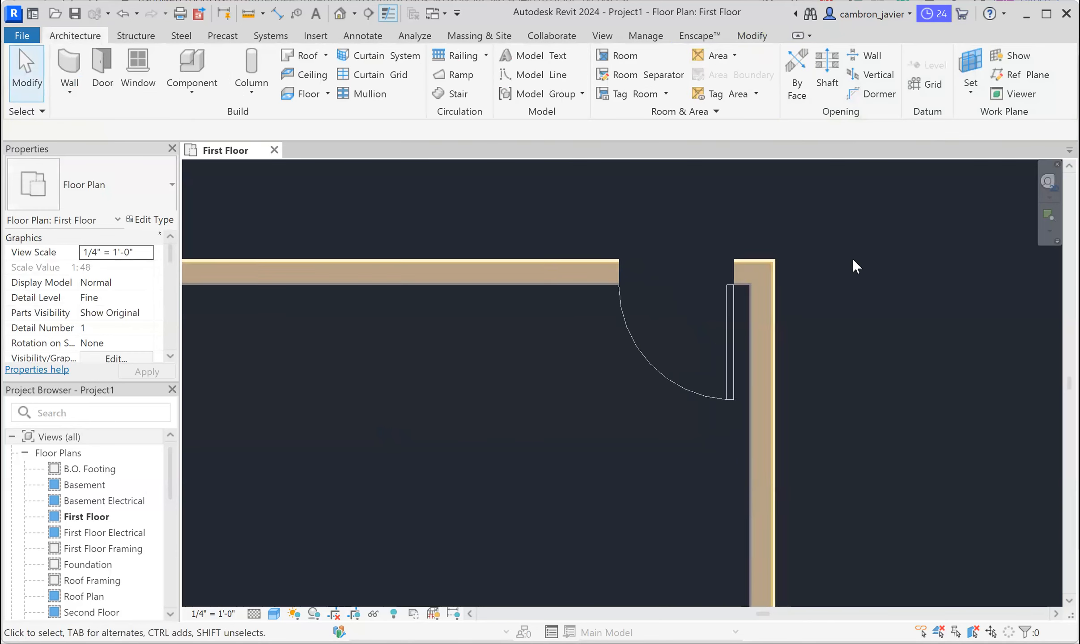
pyautogui.click(665, 349)
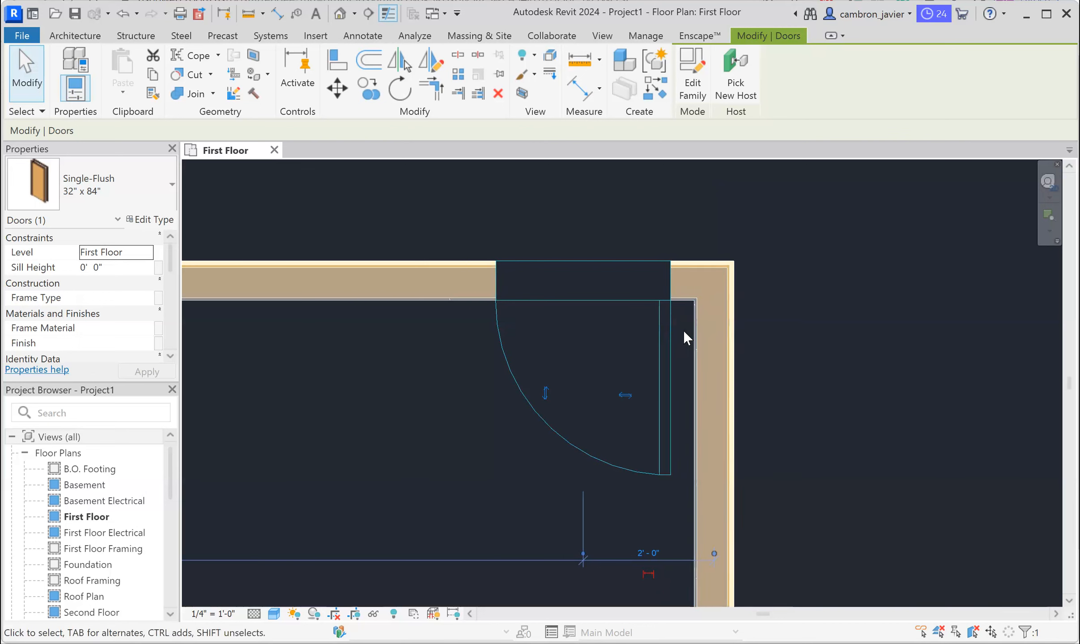
pyautogui.scroll(-1, 684, 330)
pyautogui.scroll(-1, 661, 527)
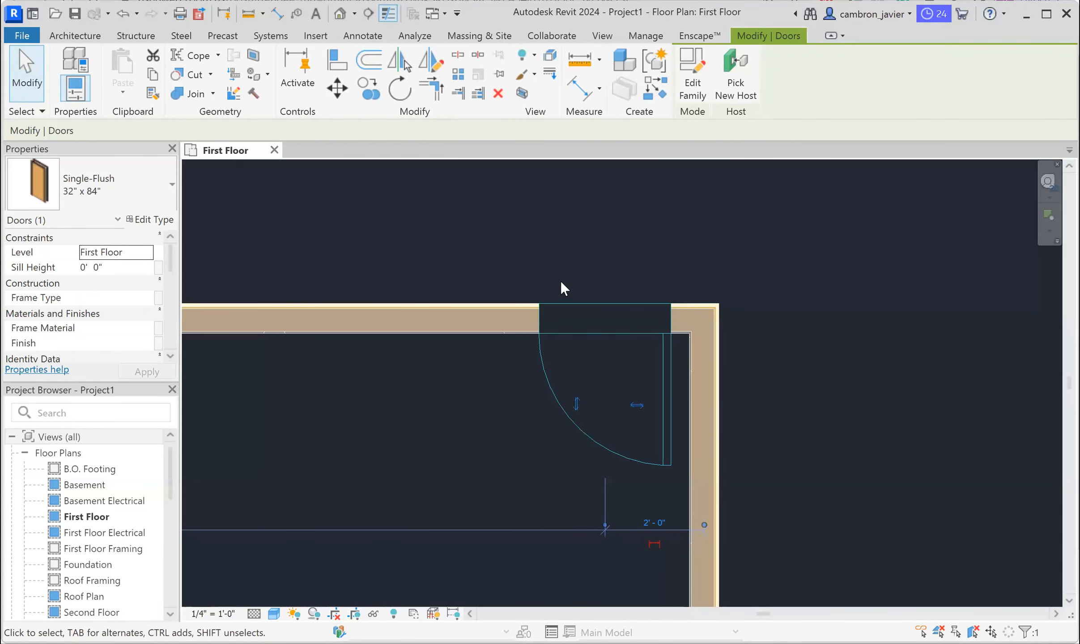
pyautogui.click(509, 228)
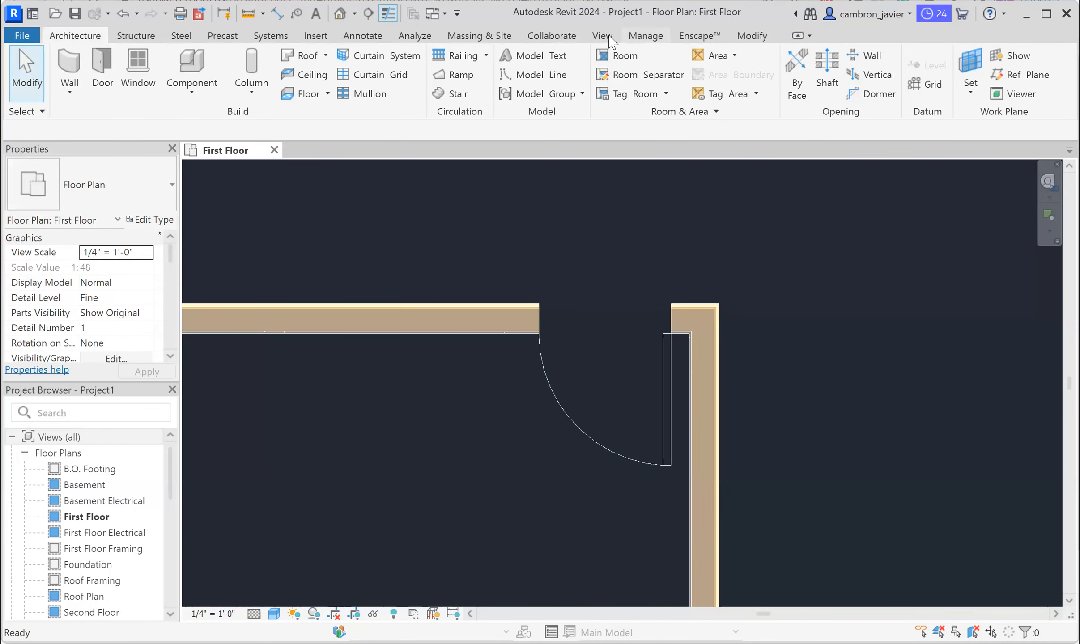
# - Set temporary dimensions to measure from Faces for walls and from Openings for doors and windows
pyautogui.click(646, 40)
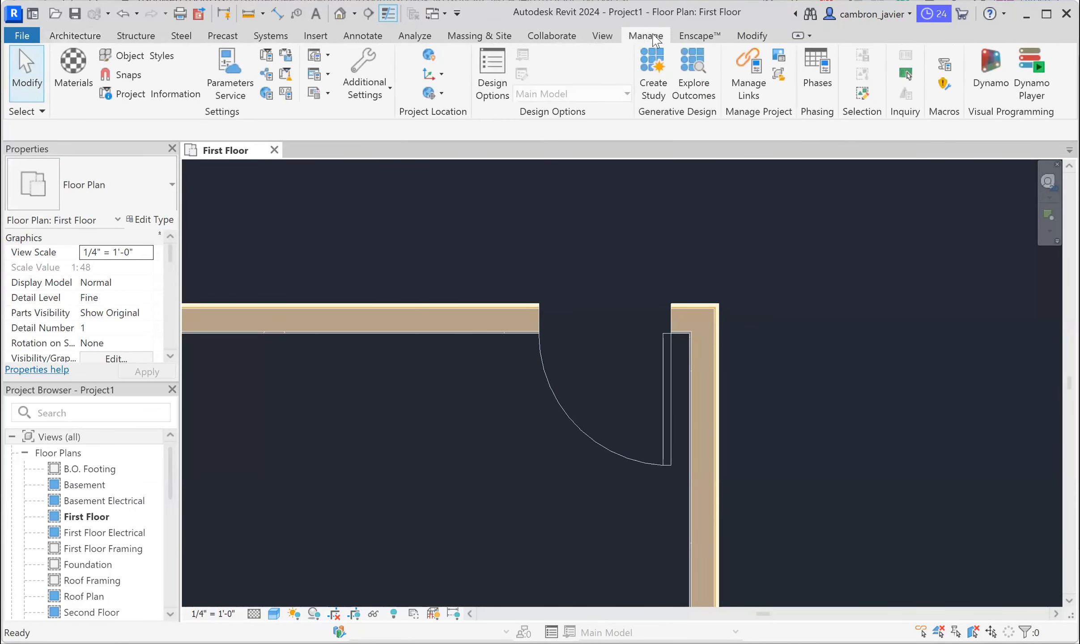
pyautogui.click(365, 87)
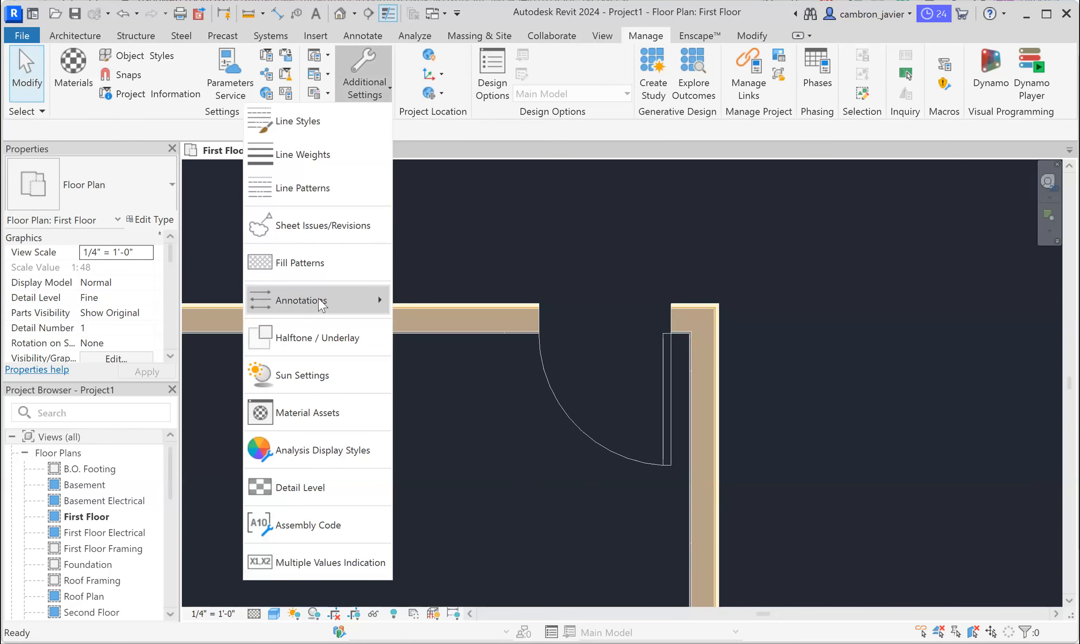
pyautogui.moveTo(300, 307)
pyautogui.click(177, 343)
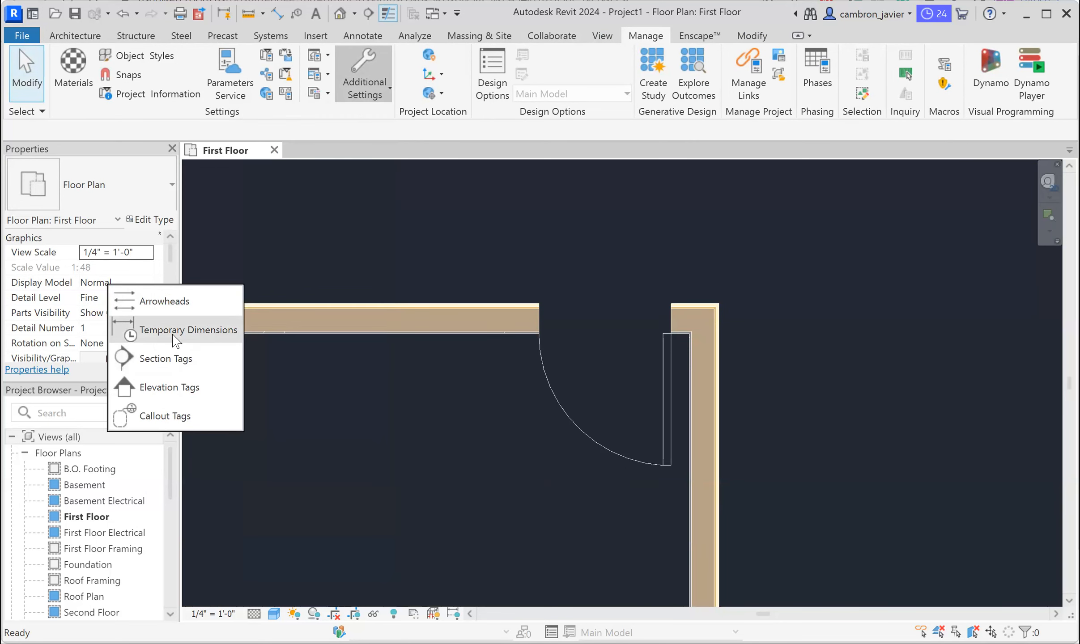
pyautogui.click(371, 278)
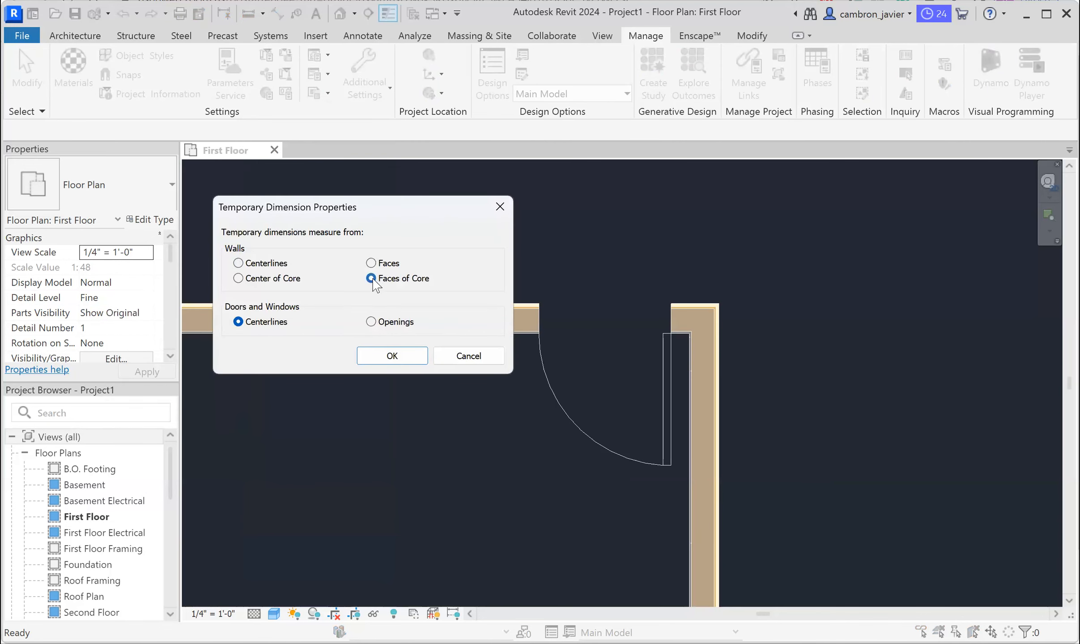
pyautogui.click(376, 322)
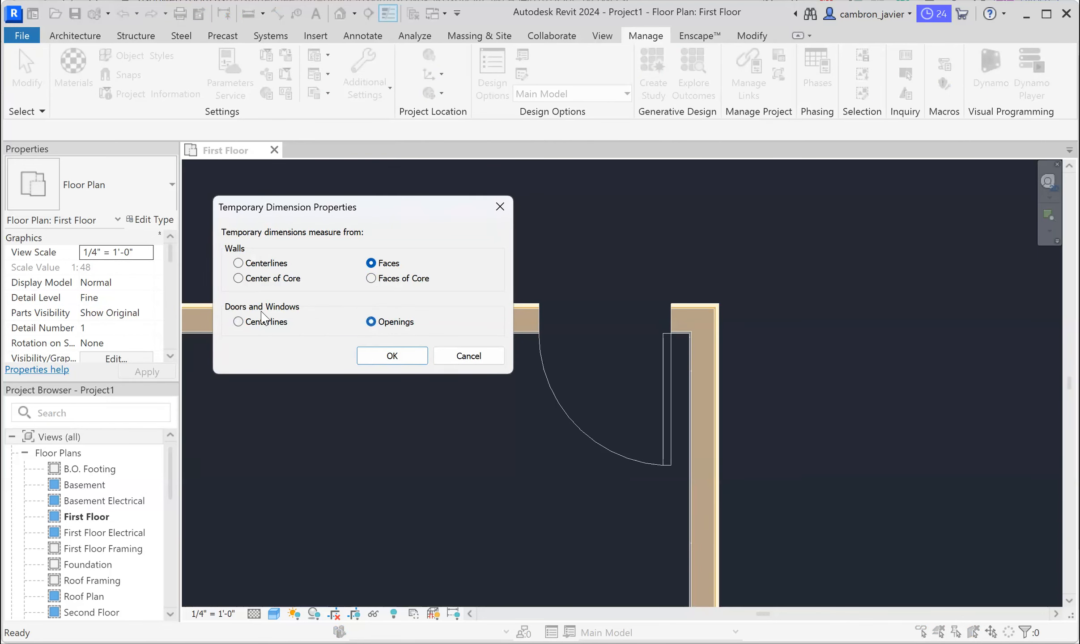
pyautogui.click(239, 323)
pyautogui.click(371, 322)
pyautogui.click(393, 356)
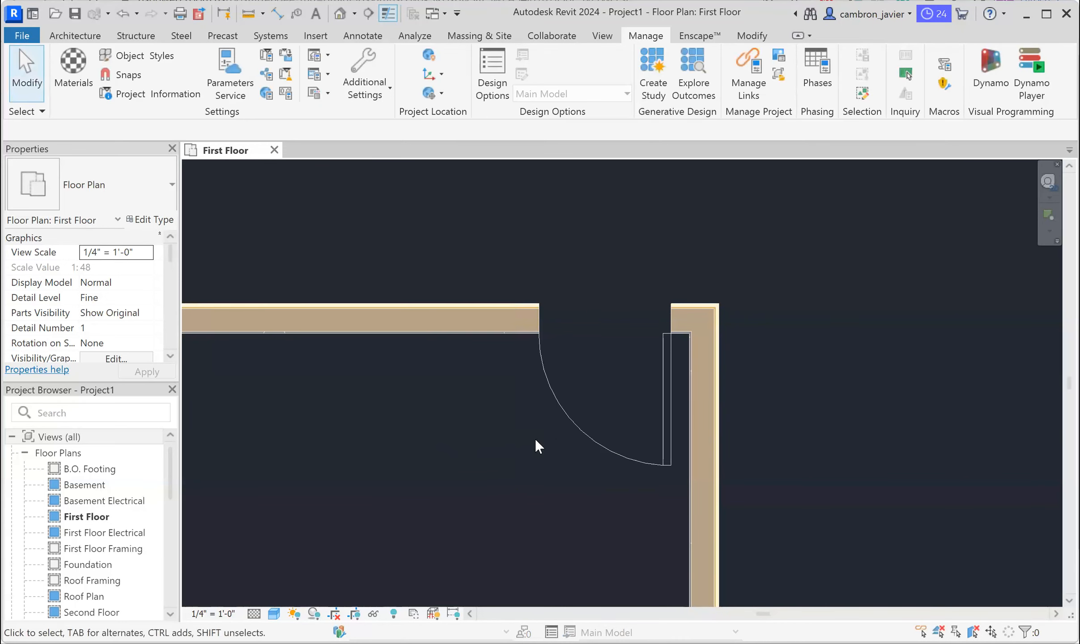
# - Set the clear distance between the right-hand door opening and the inside face of the adjacent corner wall to 0' 4"
pyautogui.click(567, 419)
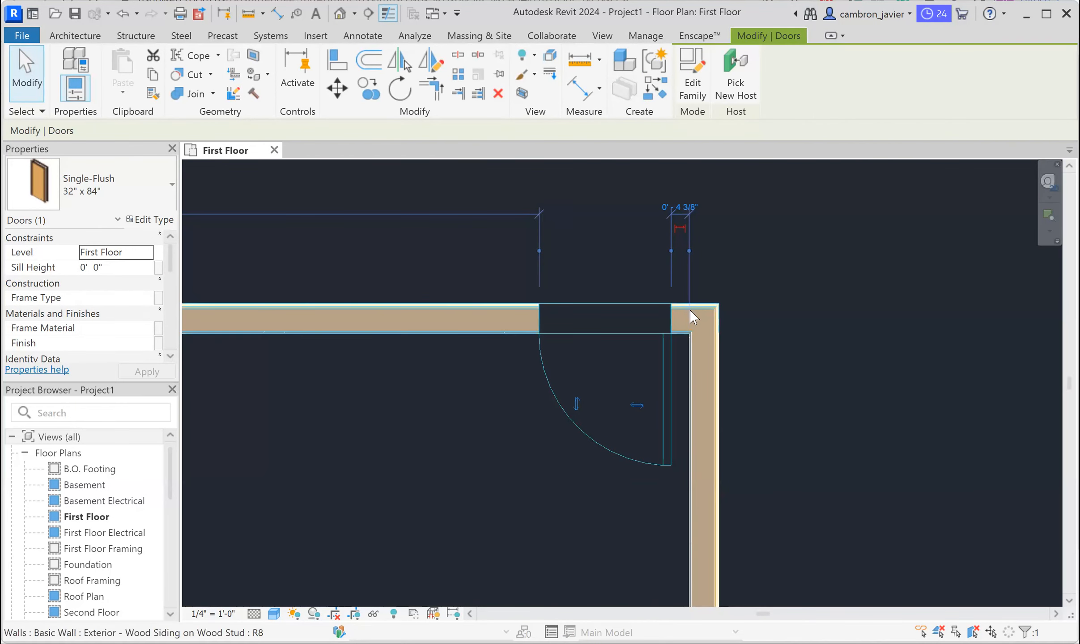
pyautogui.scroll(5, 687, 339)
pyautogui.scroll(-5, 659, 285)
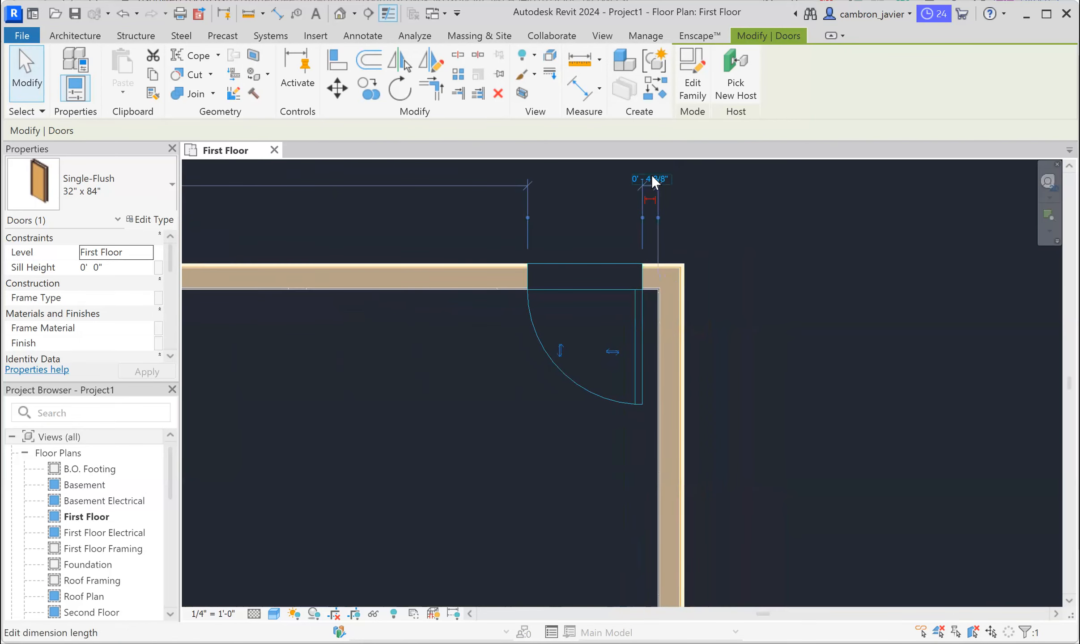
pyautogui.click(652, 178)
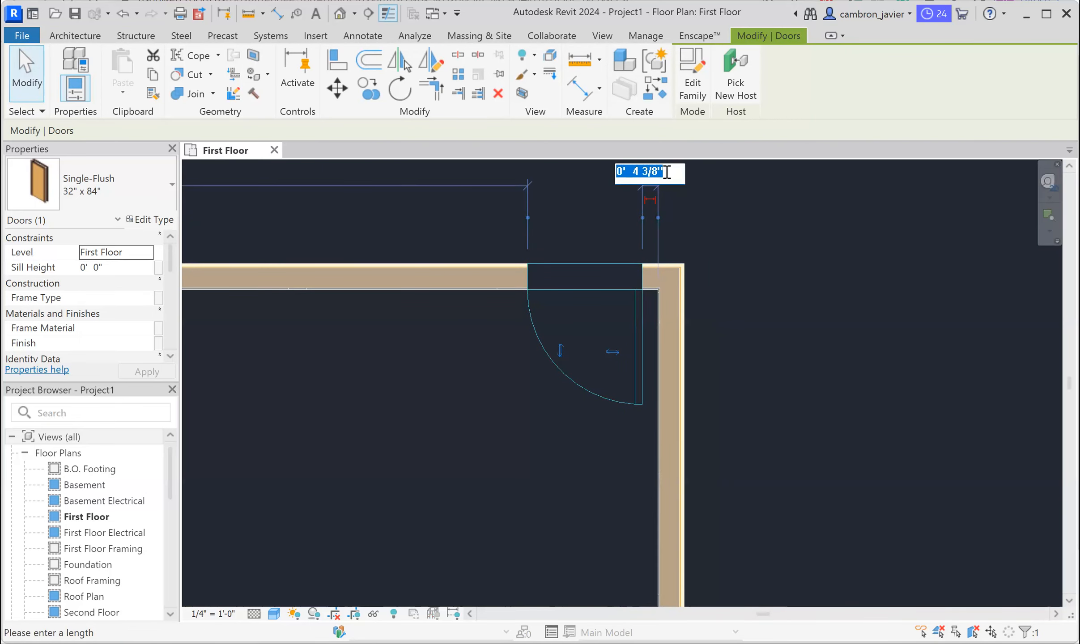
pyautogui.write('0')
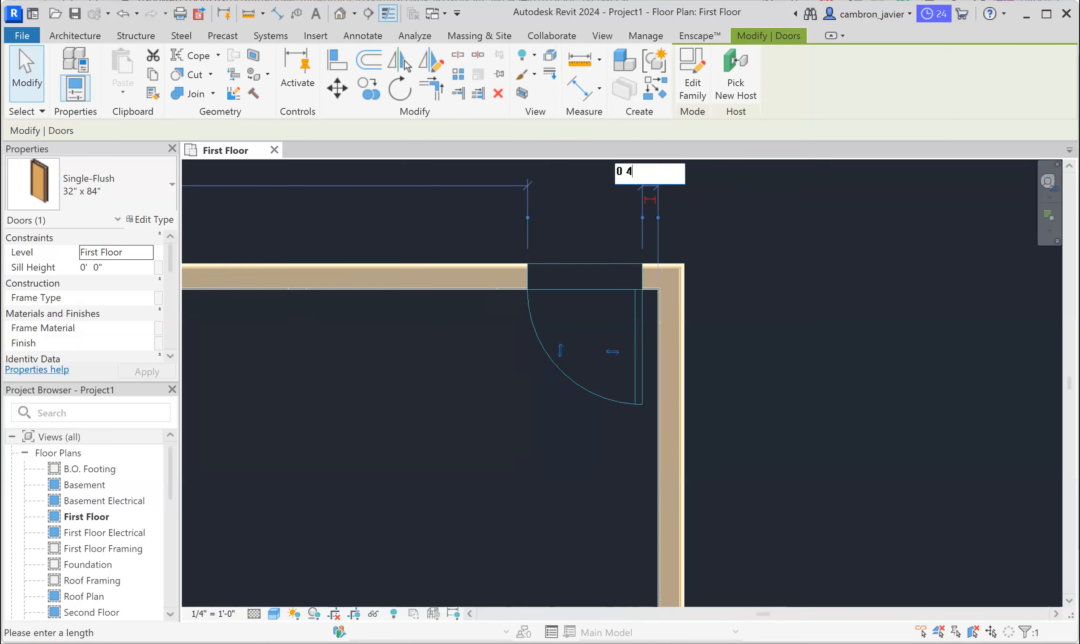
pyautogui.write(' 4')
pyautogui.press('Return')
pyautogui.click(718, 202)
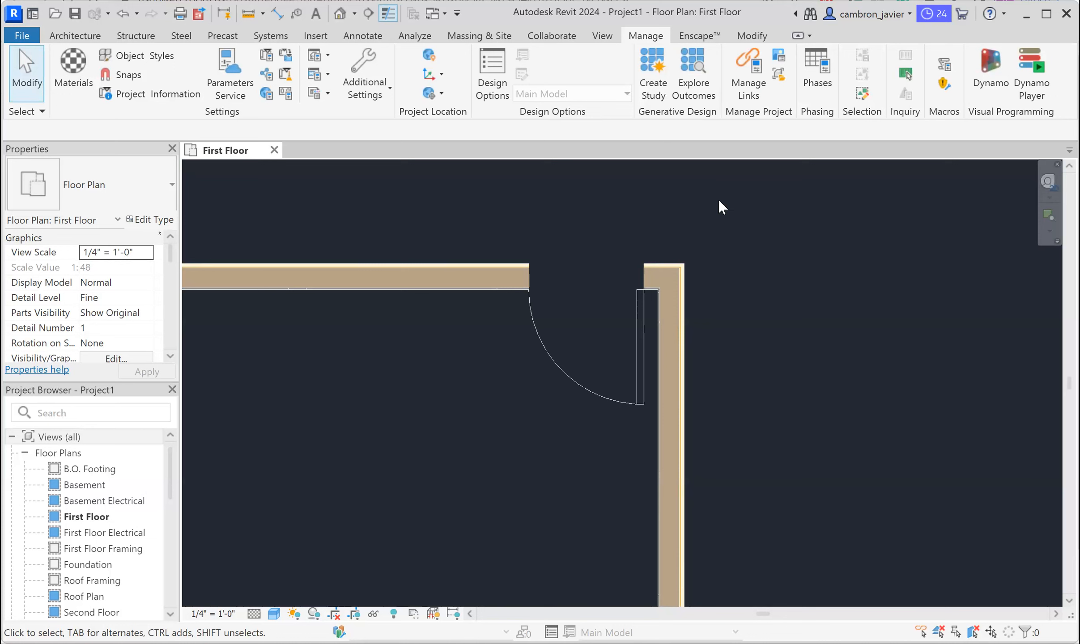
# - Place a Single-Flush 32" x 84" door near the topmost wall's left end, about 0'-10" from the corner, swinging outward and hinged away from the corner
pyautogui.click(76, 36)
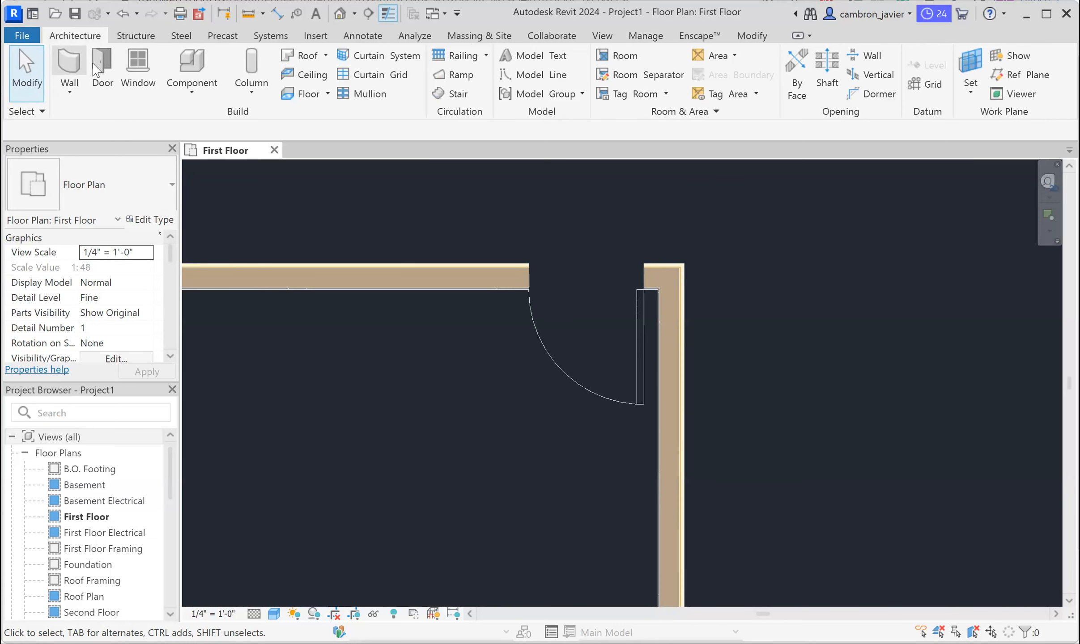
pyautogui.click(96, 70)
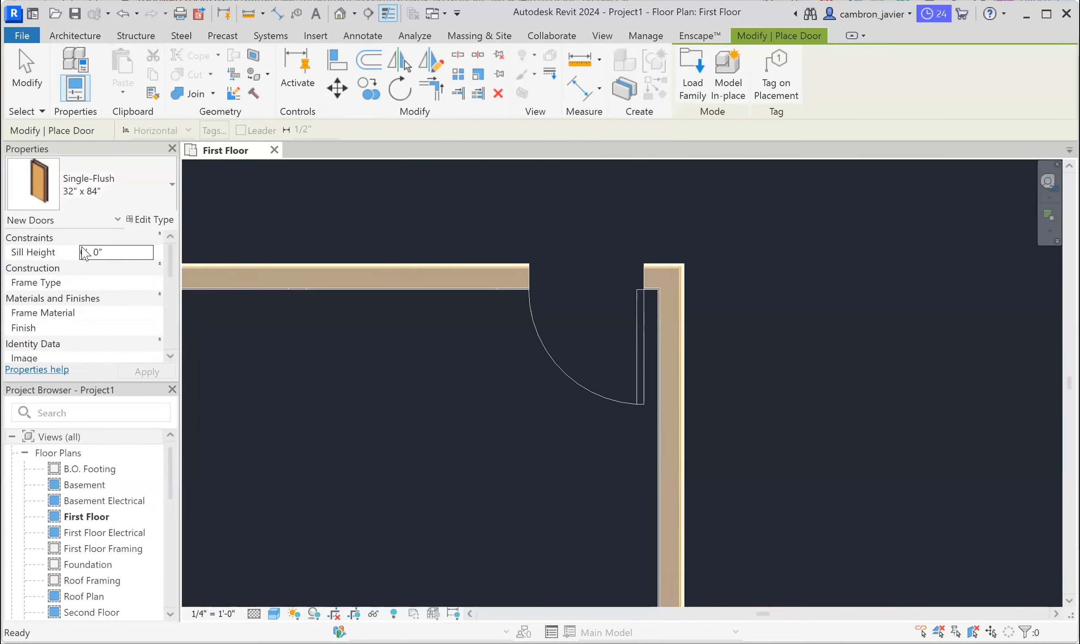
pyautogui.scroll(-5, 694, 248)
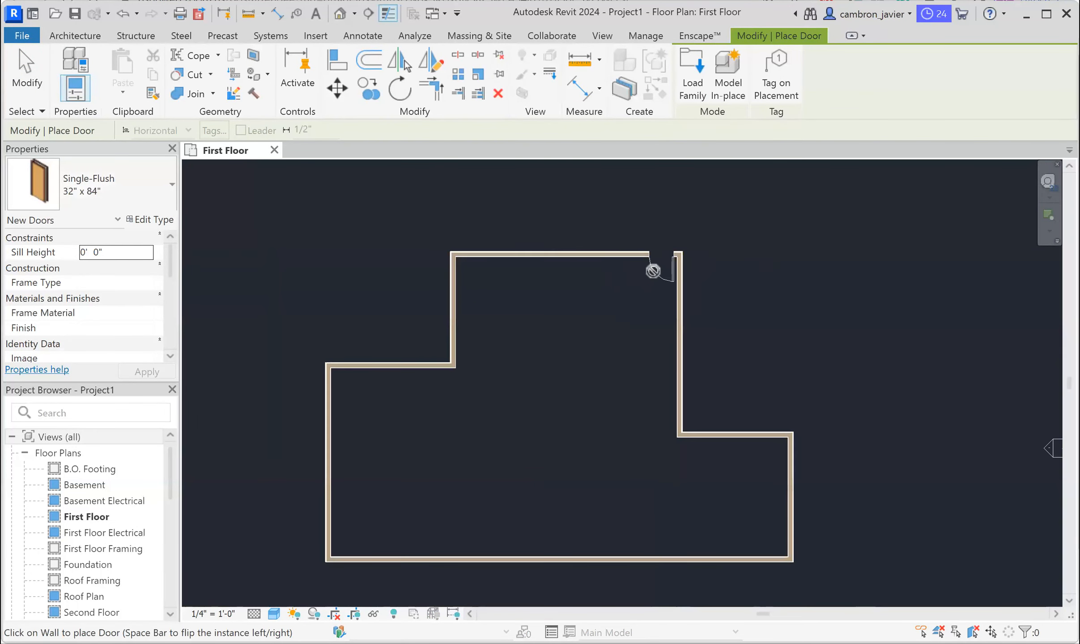
pyautogui.scroll(3, 470, 256)
pyautogui.scroll(2, 470, 256)
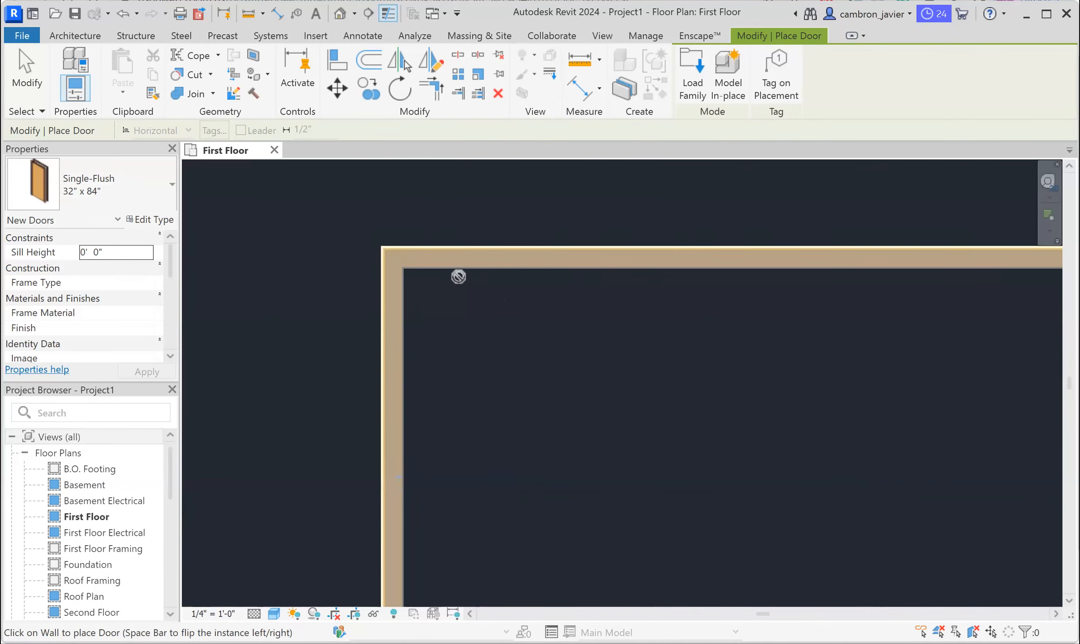
pyautogui.click(485, 245)
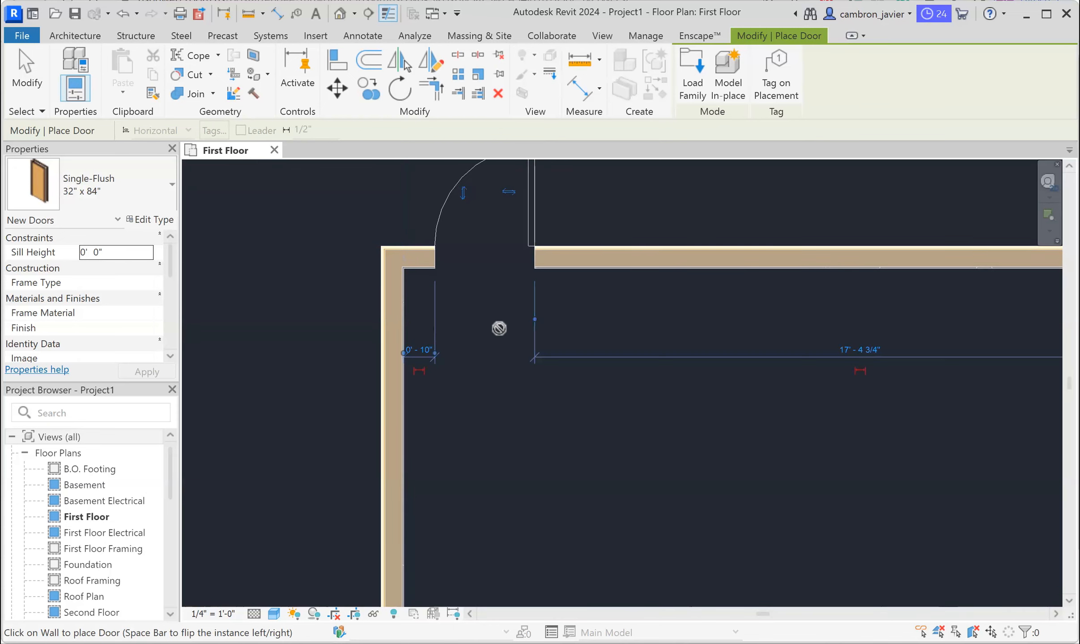
pyautogui.scroll(-3, 495, 323)
pyautogui.scroll(2, 525, 233)
pyautogui.press('Escape')
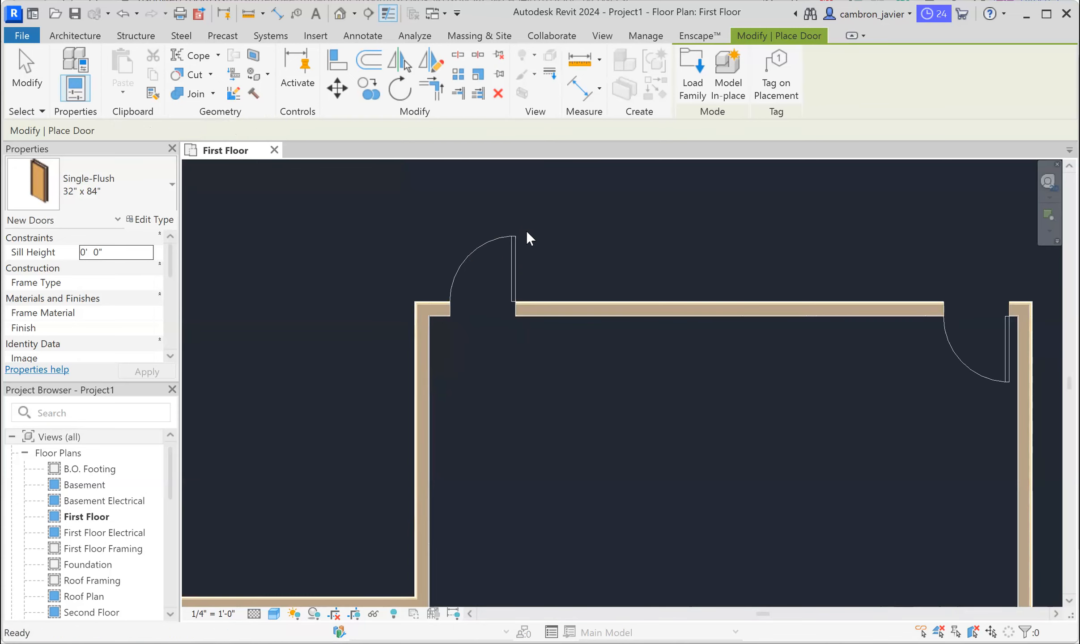
# - Set the left-hand door opening's distance from the inside face of the adjacent corner wall to 1'
pyautogui.scroll(1, 482, 203)
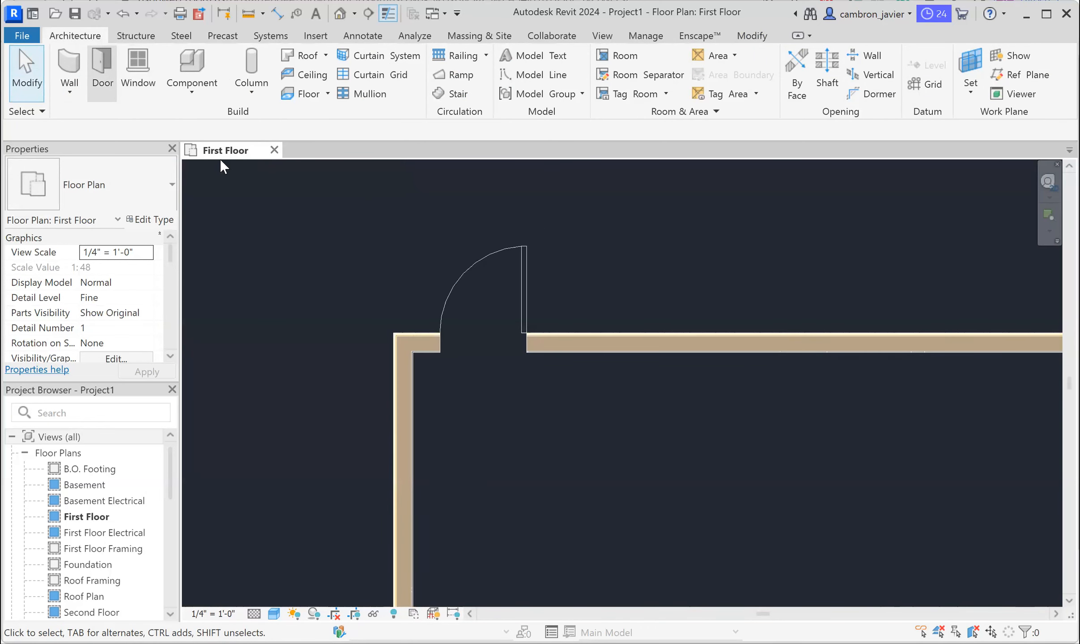
pyautogui.click(484, 251)
pyautogui.scroll(2, 429, 436)
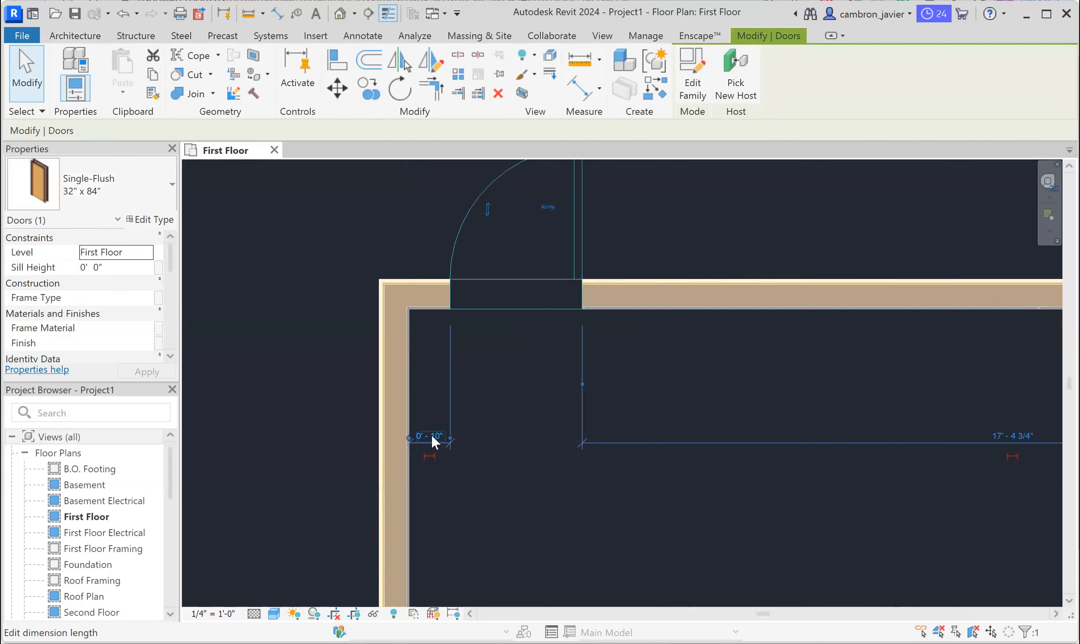
pyautogui.click(431, 439)
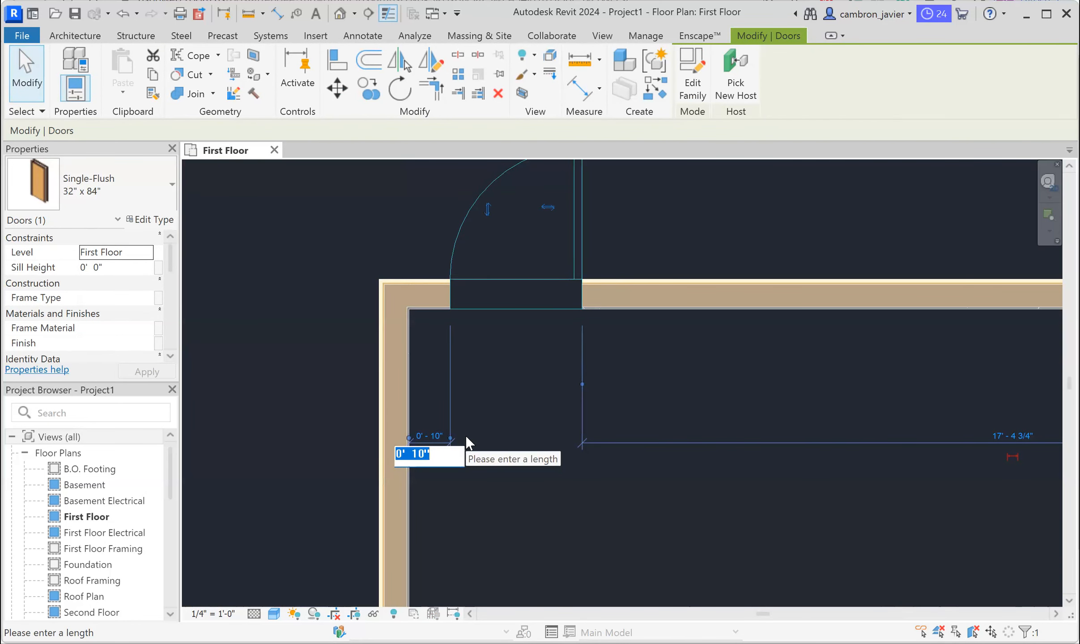
pyautogui.write('1')
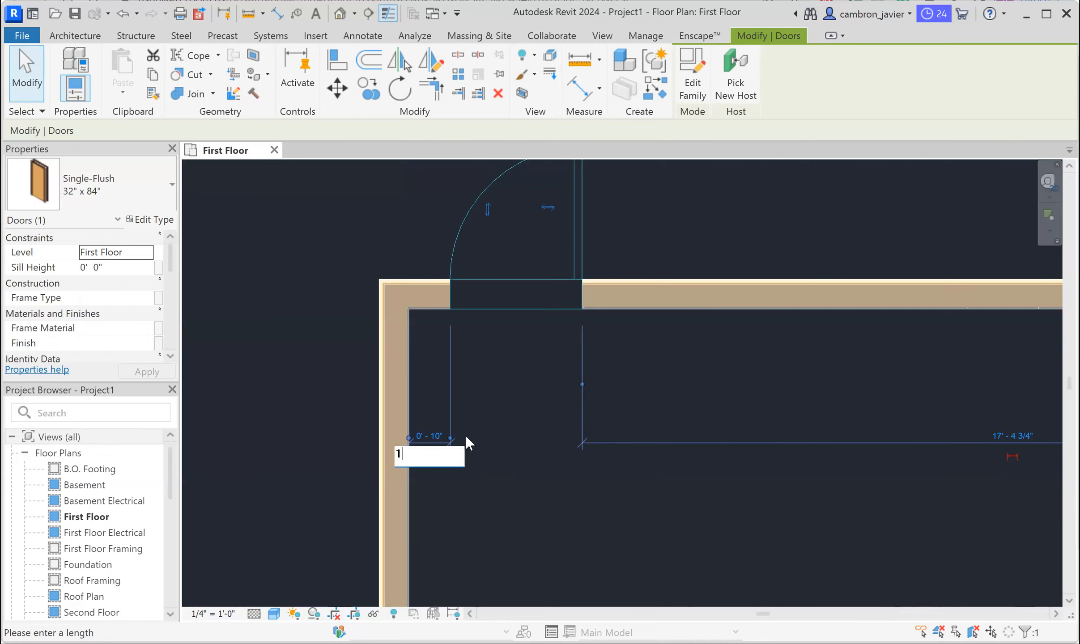
pyautogui.press('Return')
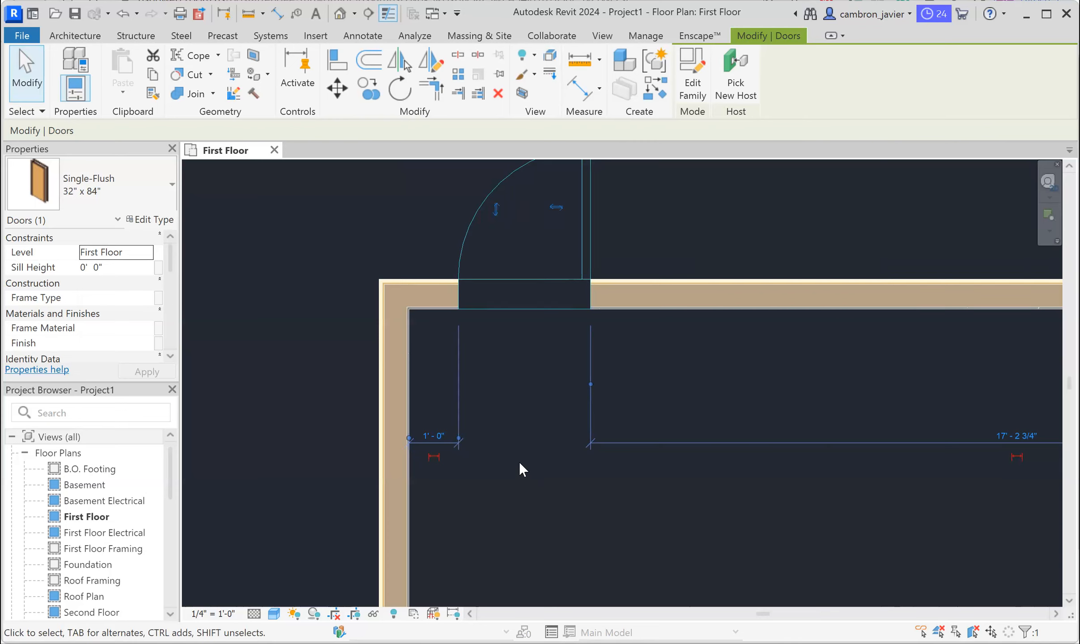
pyautogui.scroll(-2, 519, 461)
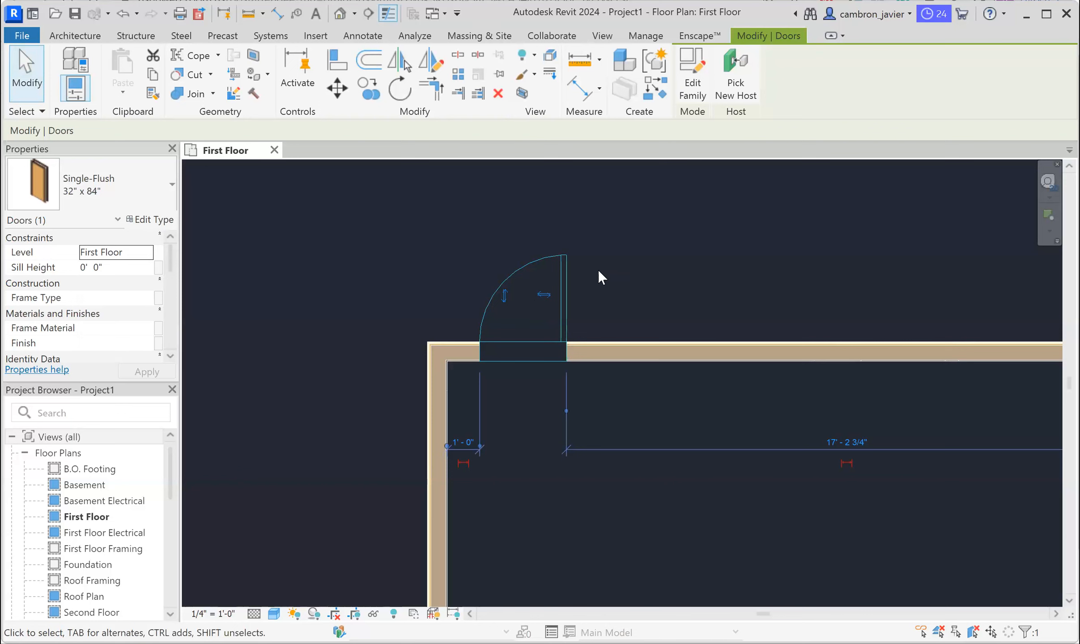
pyautogui.click(582, 292)
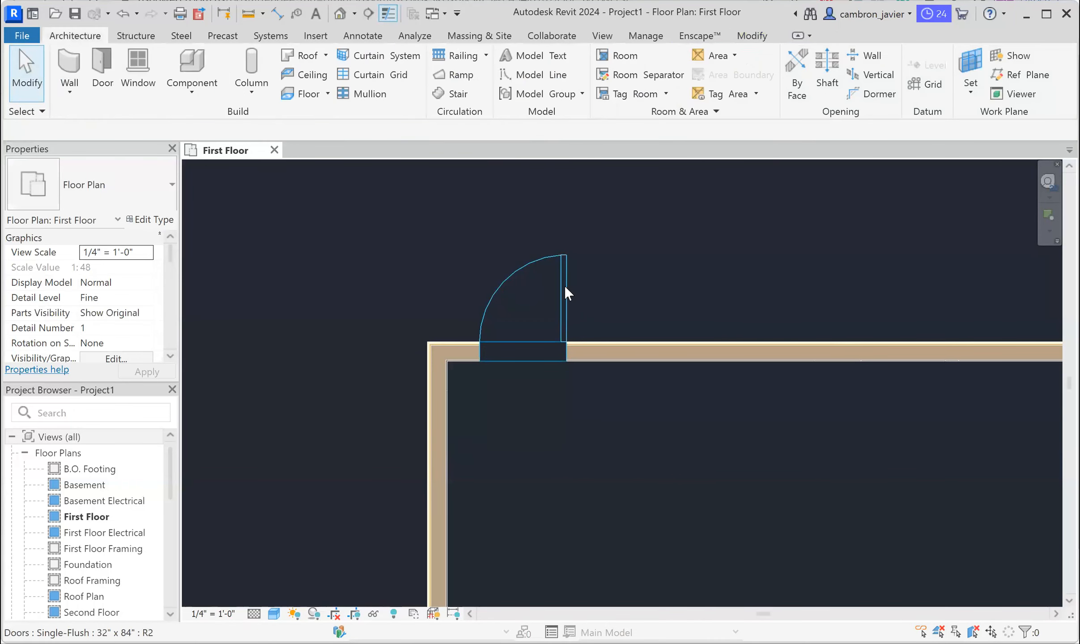
# - Flip the left-hand door's facing and hand so it swings into the building and is hinged on the corner side
pyautogui.click(565, 285)
pyautogui.scroll(2, 565, 283)
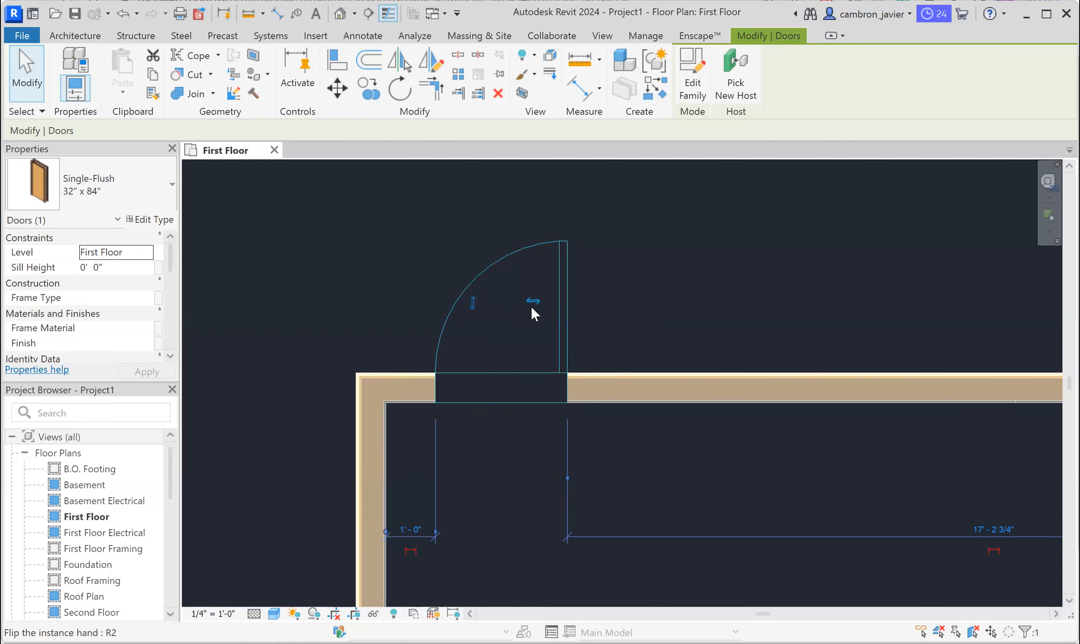
pyautogui.click(474, 304)
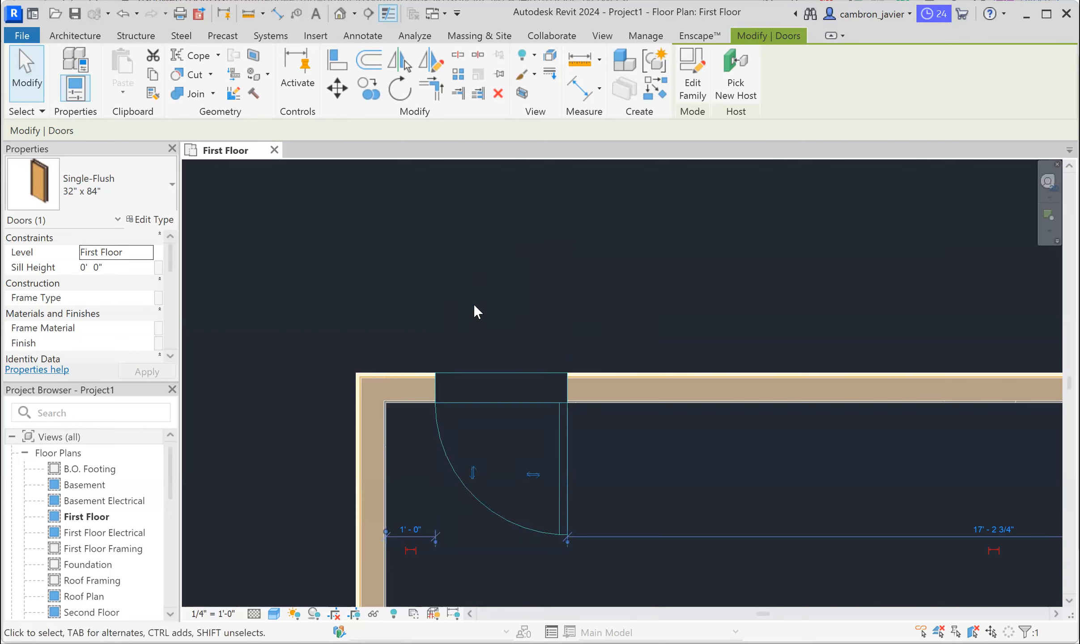
pyautogui.click(473, 473)
pyautogui.click(471, 306)
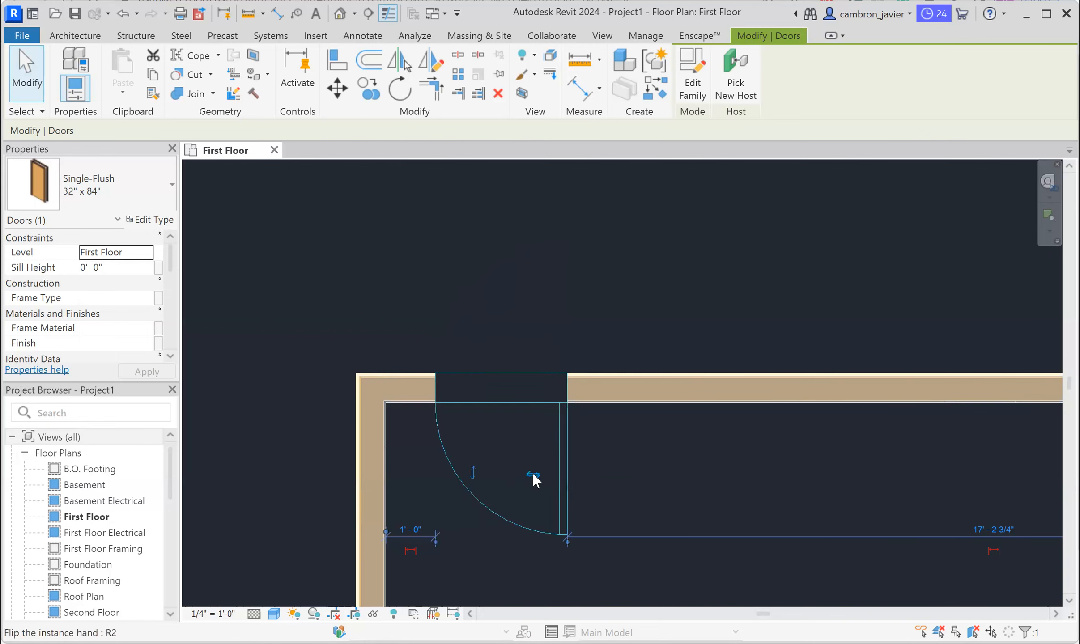
pyautogui.click(534, 474)
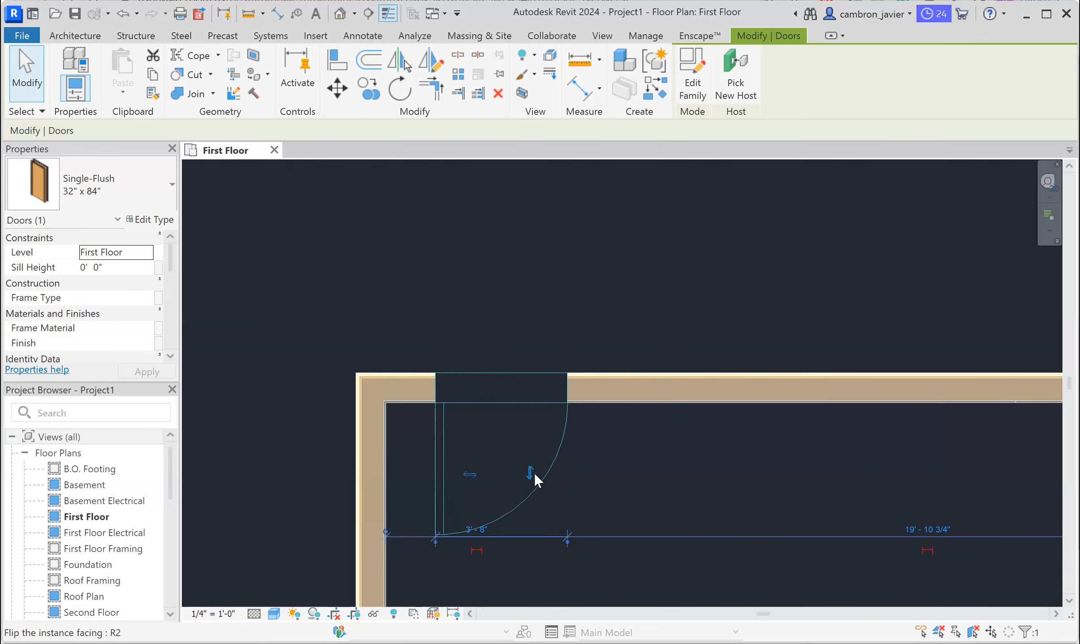
pyautogui.click(473, 474)
pyautogui.press('space')
pyautogui.click(532, 315)
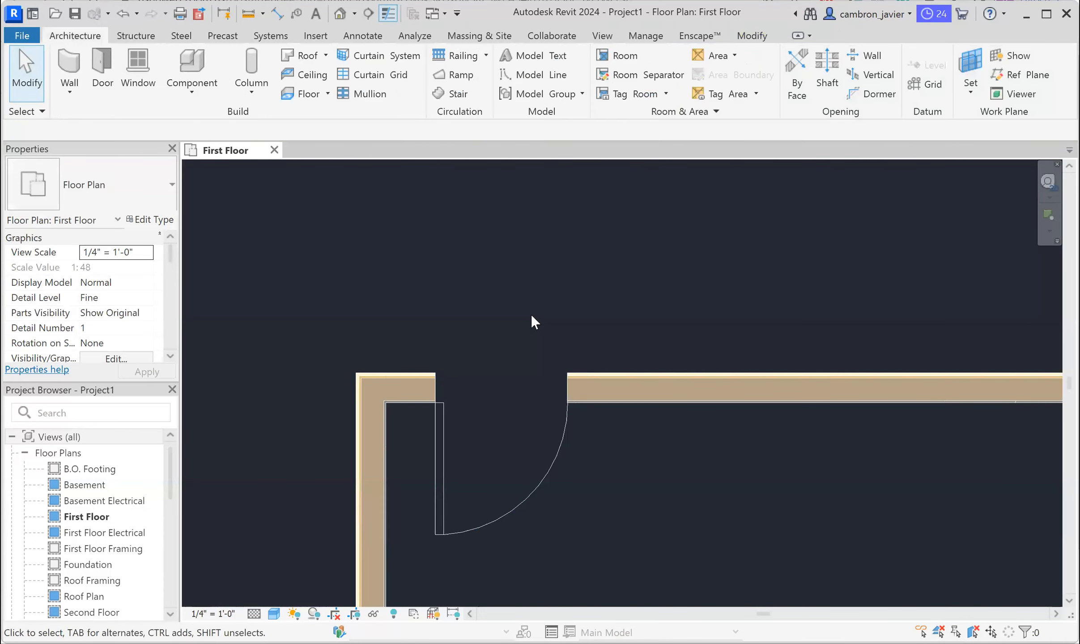
# - Start placing another door and choose the Single-Flush 32" x 84" type after reviewing the available sizes
pyautogui.scroll(-5, 460, 309)
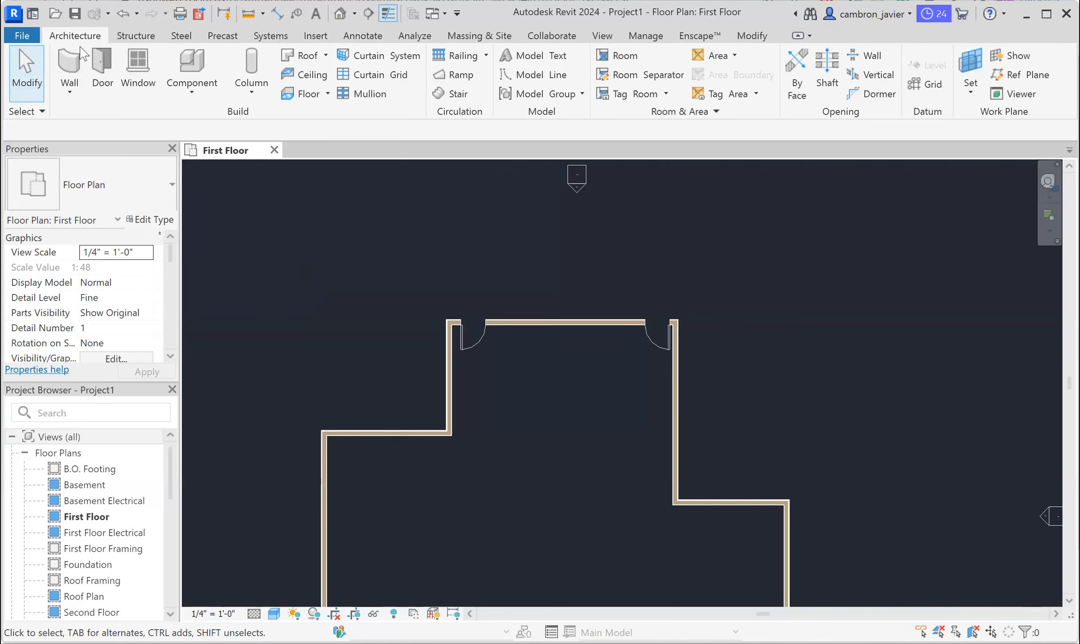
pyautogui.click(102, 74)
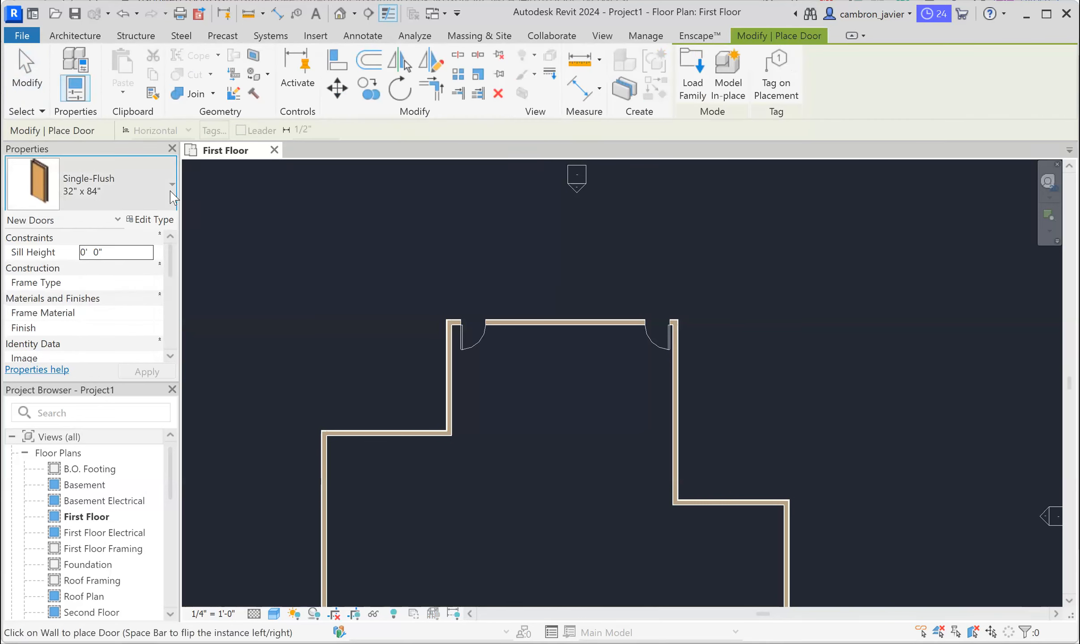
pyautogui.click(104, 205)
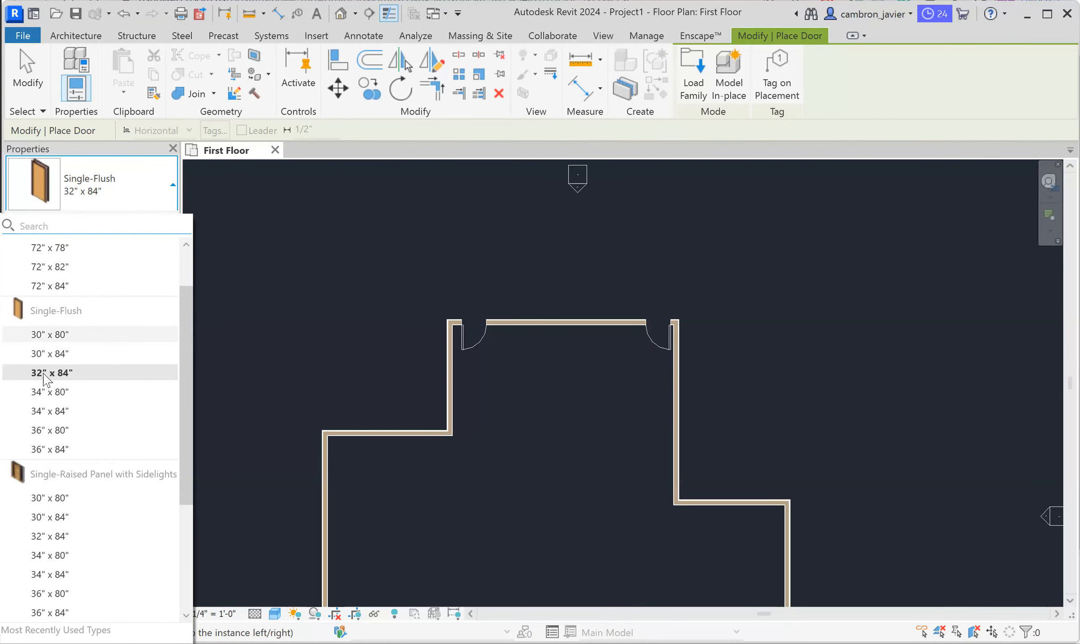
pyautogui.moveTo(50, 382)
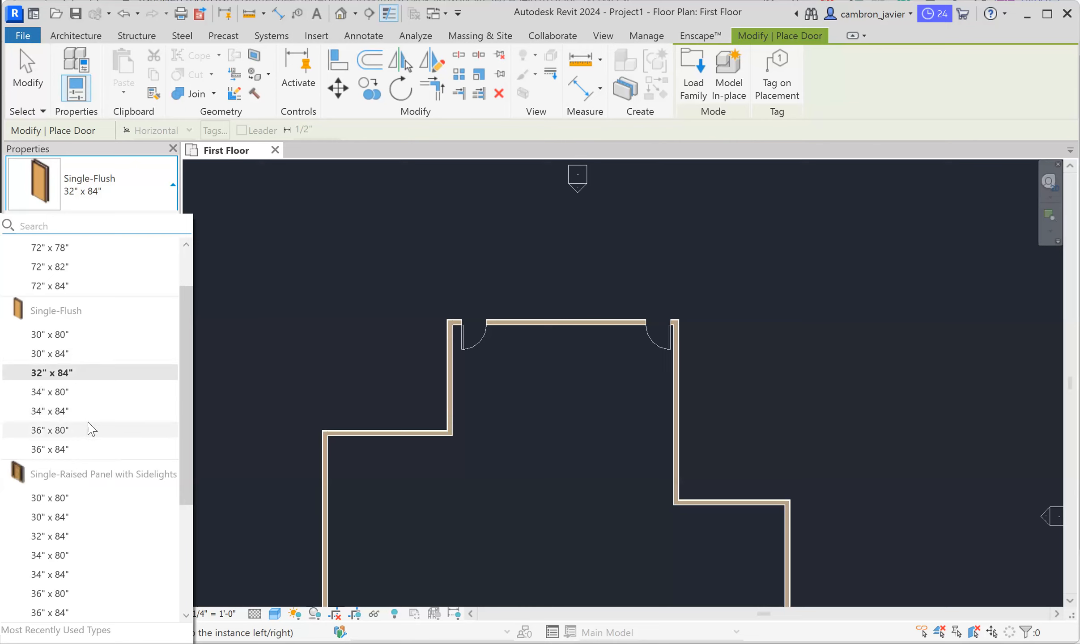
pyautogui.click(43, 375)
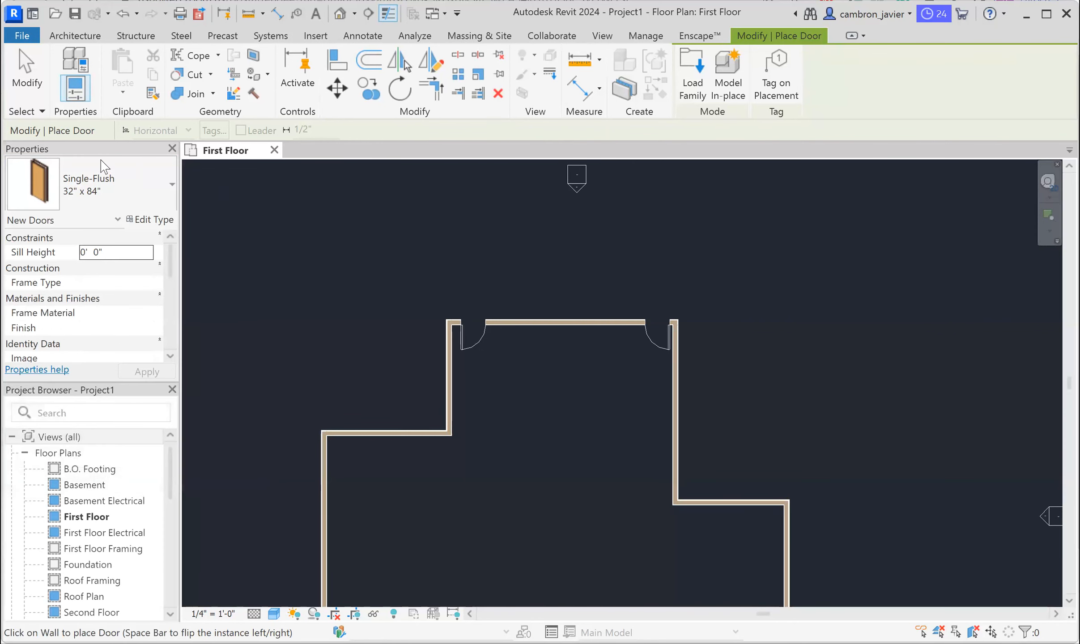
# - Duplicate the Single-Flush 32" x 84" door type, entering 32" x 80" as the copy's name
pyautogui.click(152, 219)
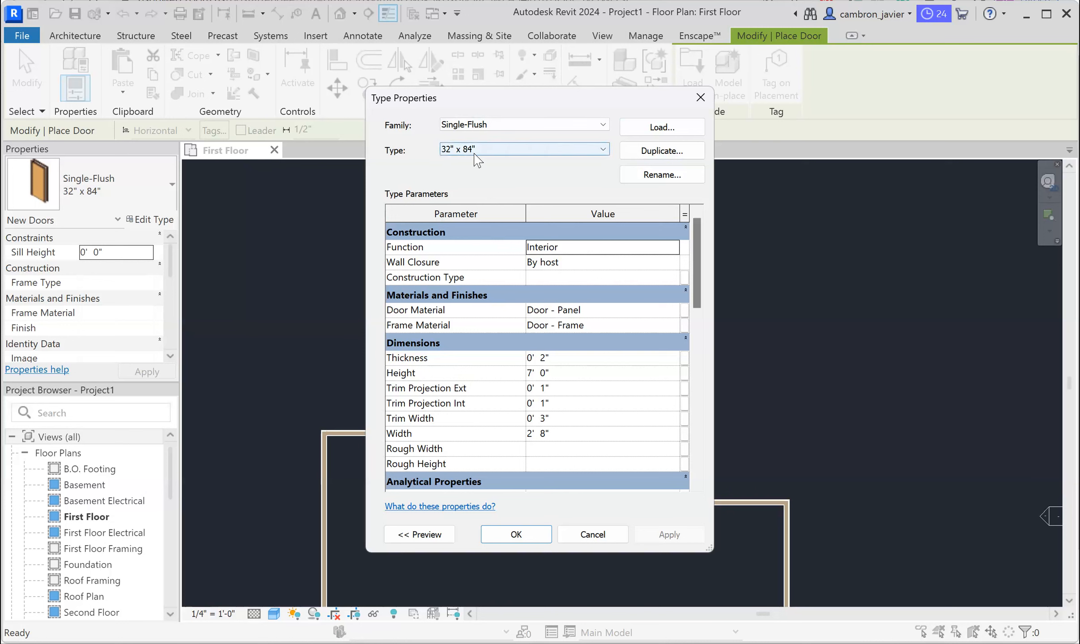
pyautogui.click(644, 153)
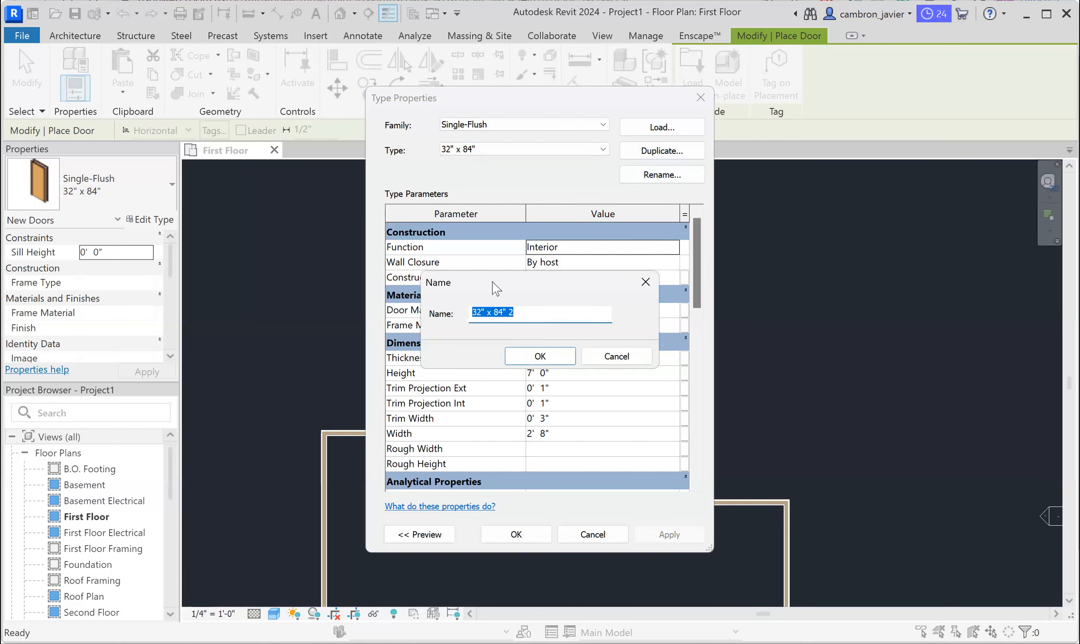
pyautogui.moveTo(496, 289); pyautogui.dragTo(633, 220)
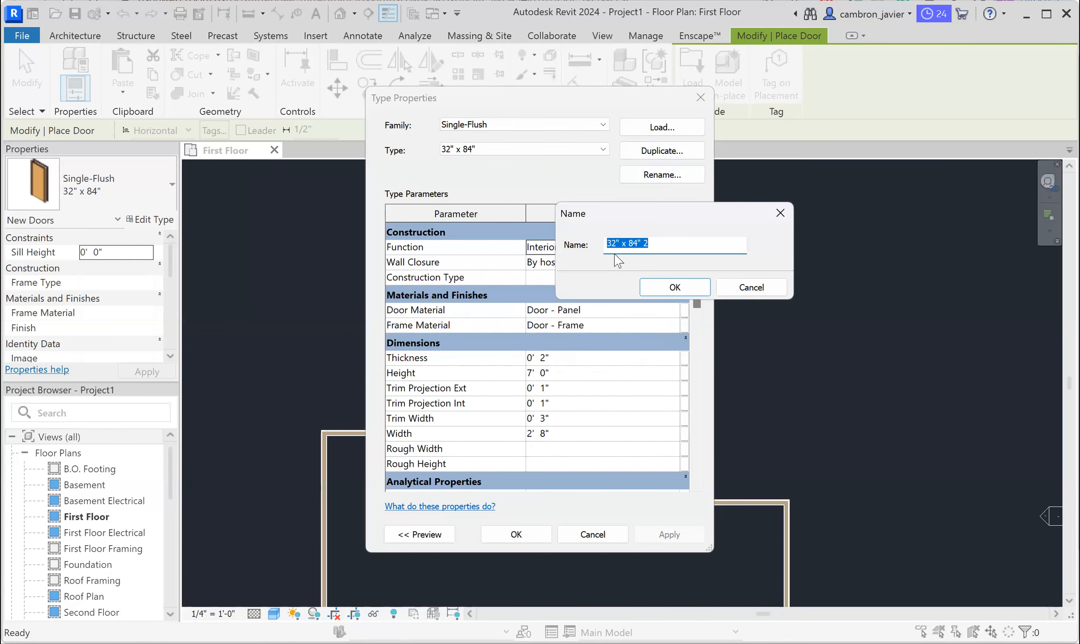
pyautogui.click(650, 243)
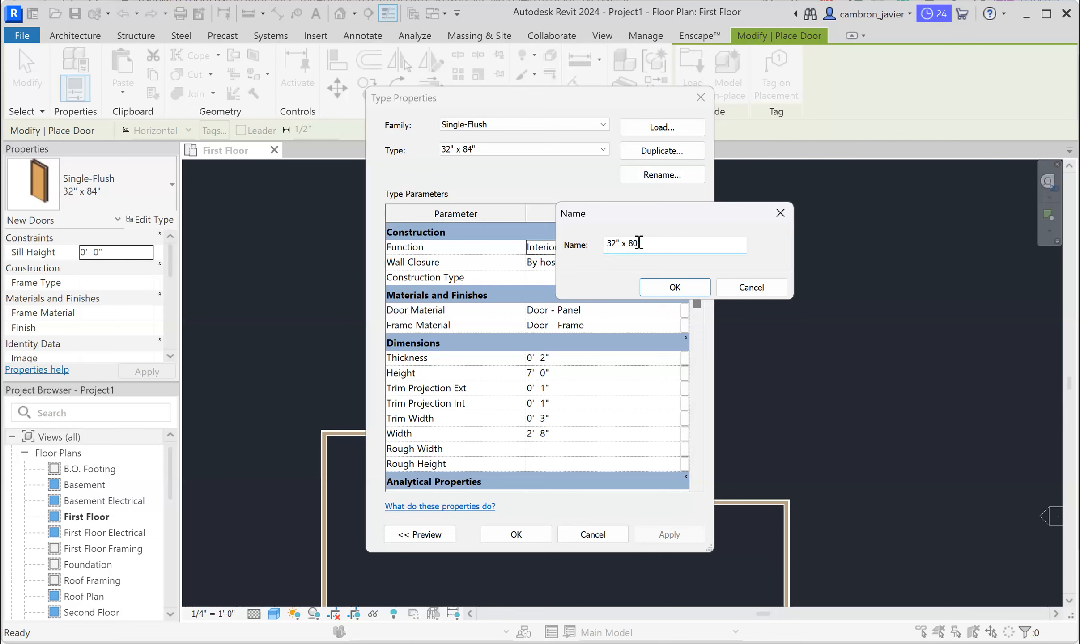
# - Try "best door ever" as the duplicated type's name, and replace it with 32" x 80"
pyautogui.moveTo(661, 243); pyautogui.dragTo(564, 246)
pyautogui.write('best door ever')
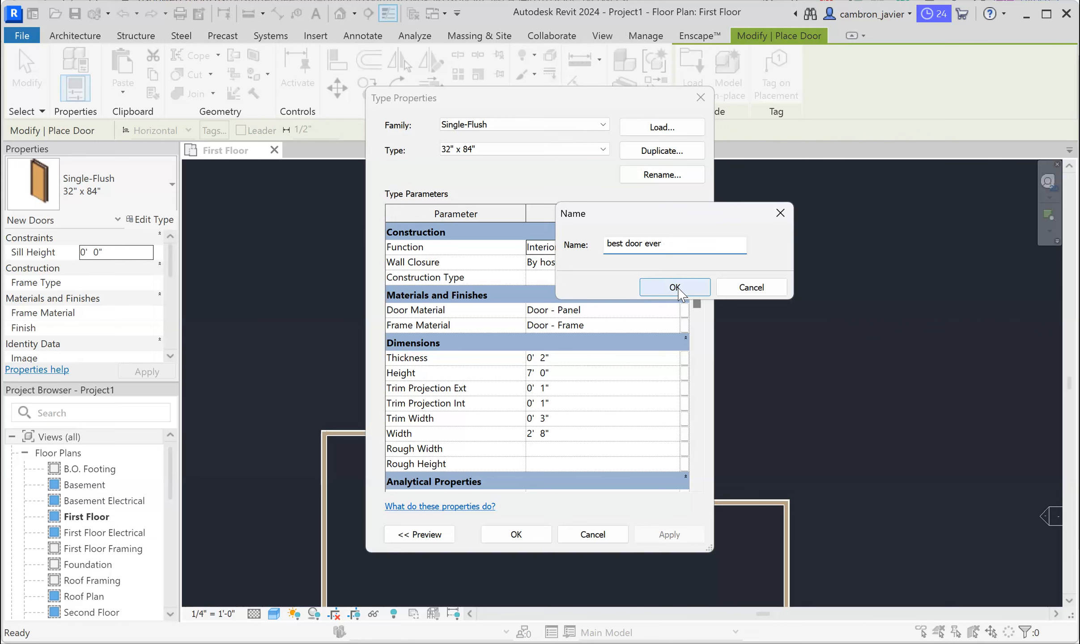
pyautogui.moveTo(664, 243); pyautogui.dragTo(559, 239)
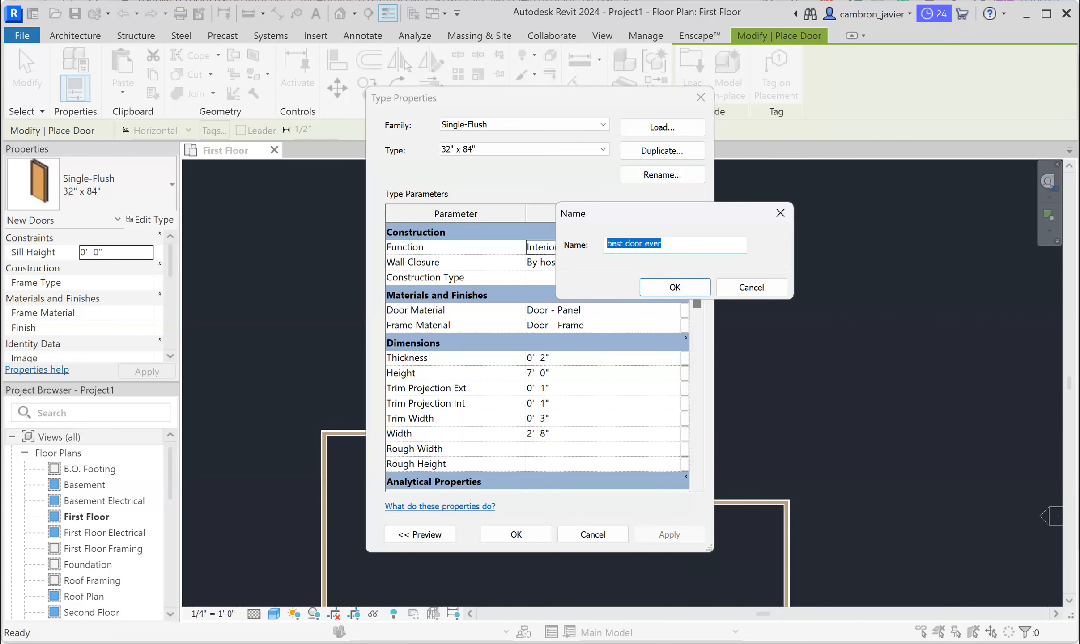
pyautogui.write('32" 80')
pyautogui.press('BackSpace')
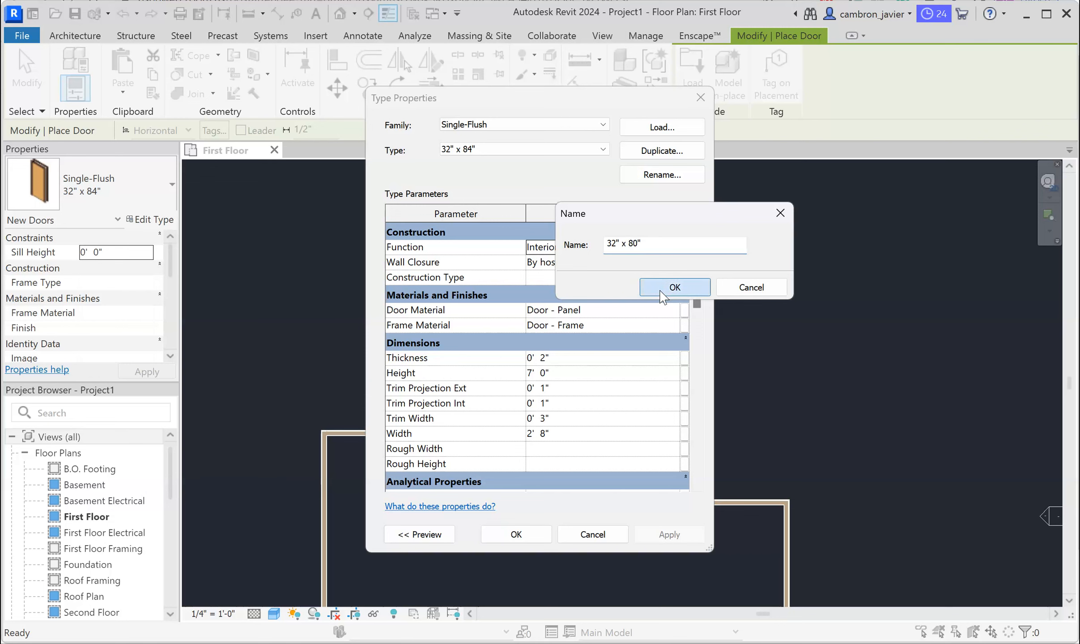
pyautogui.click(654, 288)
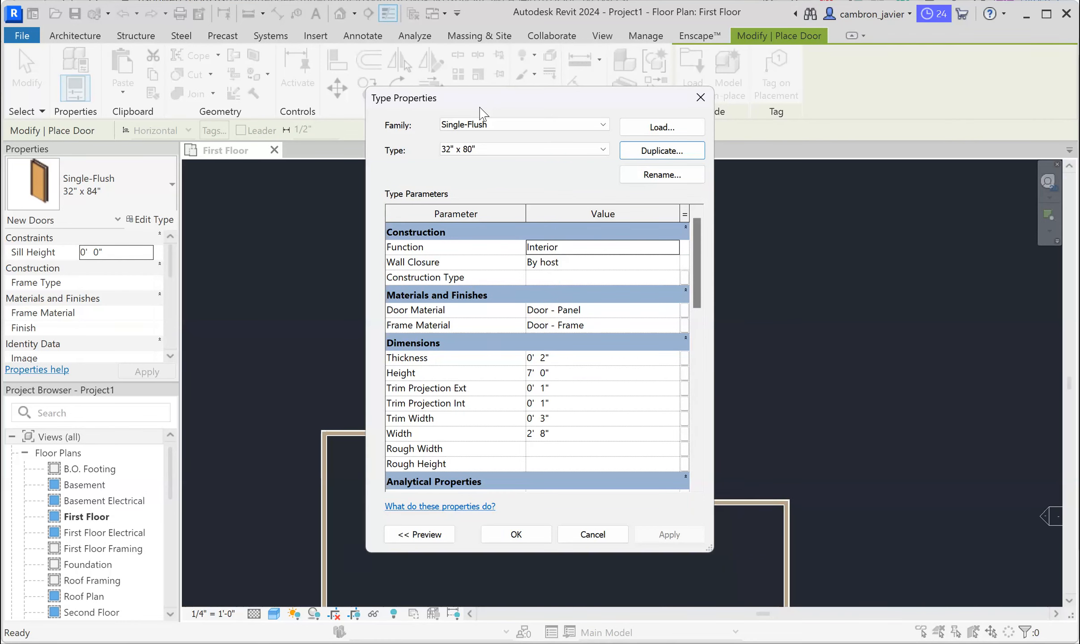
# - Set the height of the new Single-Flush 32" x 80" type to 80"
pyautogui.moveTo(396, 94); pyautogui.dragTo(443, 100)
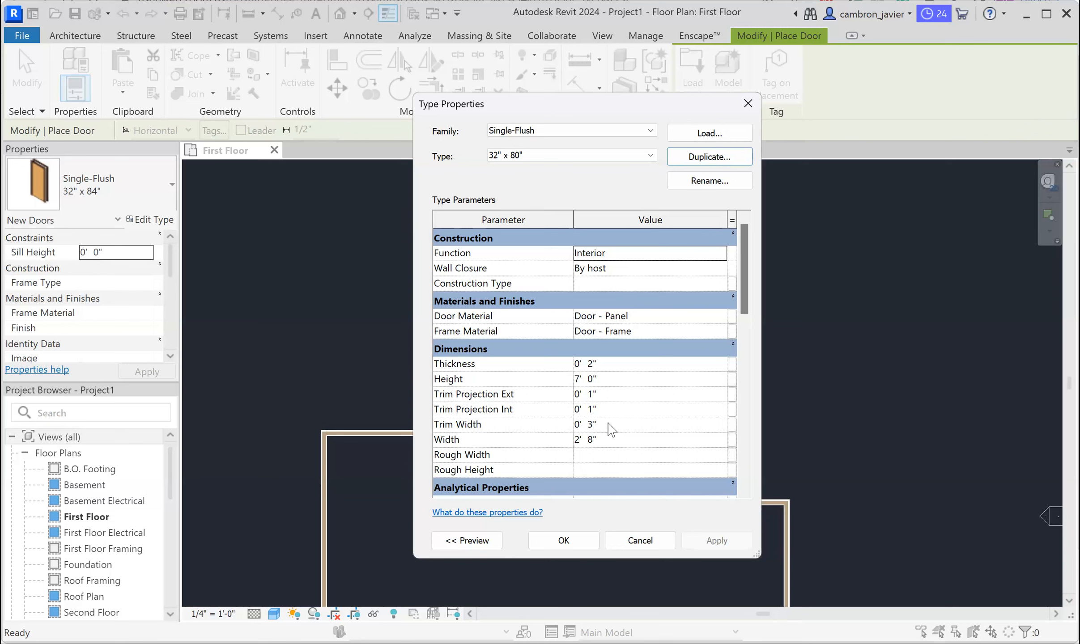
pyautogui.click(580, 379)
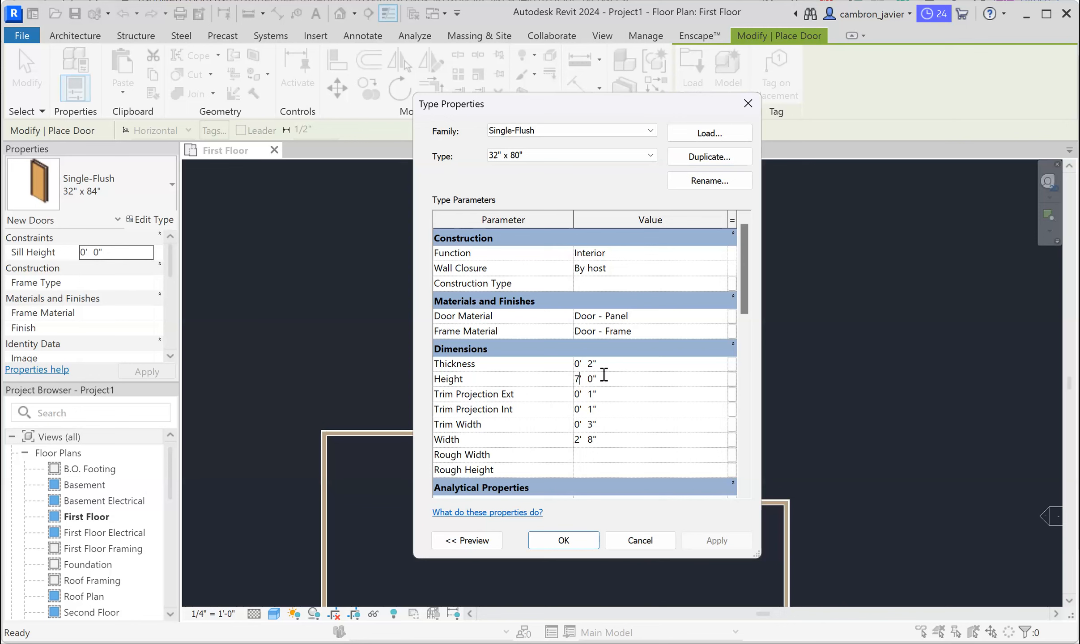
pyautogui.doubleClick(590, 379)
pyautogui.write('80')
pyautogui.press('Return')
# - Enter 32" as the width of the 32" x 80" type and apply the type properties
pyautogui.click(604, 439)
pyautogui.moveTo(604, 439); pyautogui.dragTo(559, 443)
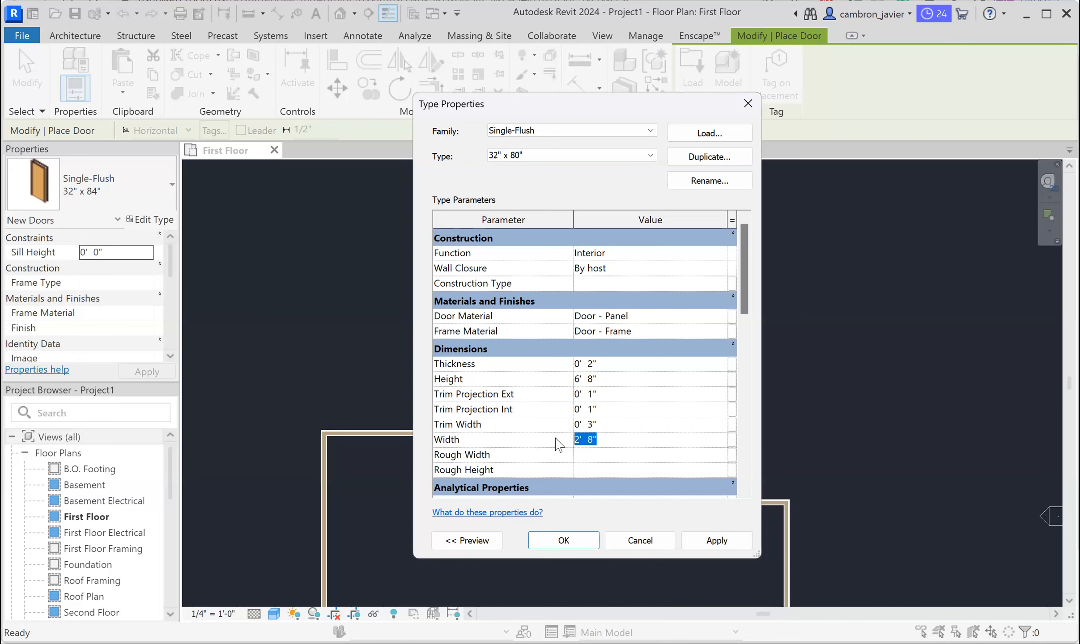
pyautogui.write('32"')
pyautogui.press('Return')
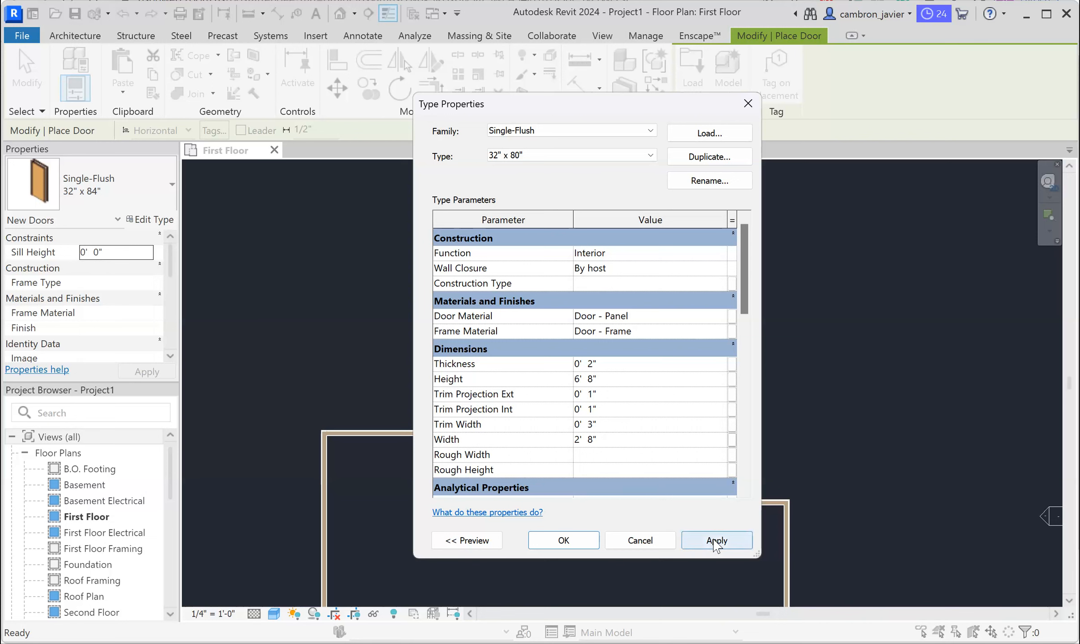
pyautogui.click(716, 541)
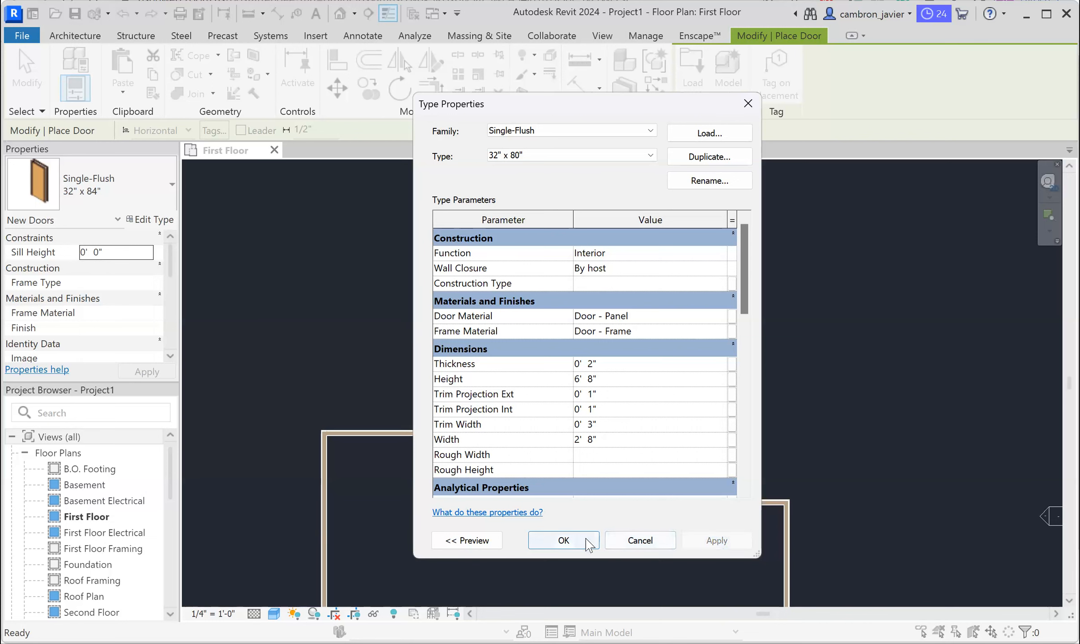
pyautogui.click(590, 545)
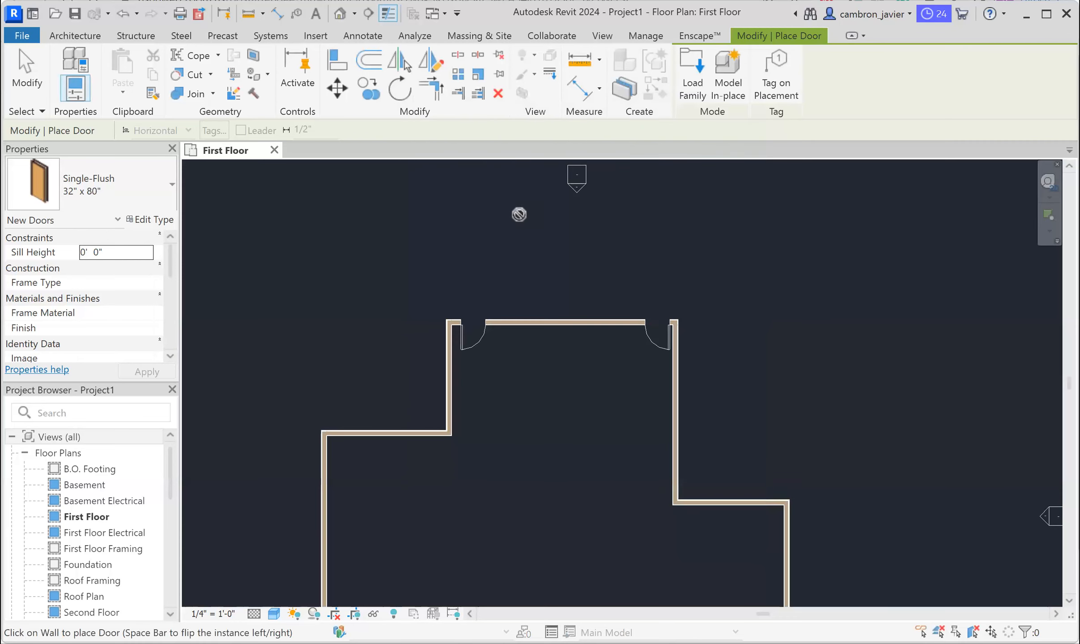
# - Place a Single-Flush 32" x 80" door in the plan's upper-left setback wall, about 0'-6" from its outer corner, swinging inward and hinged on the corner side
pyautogui.click(148, 197)
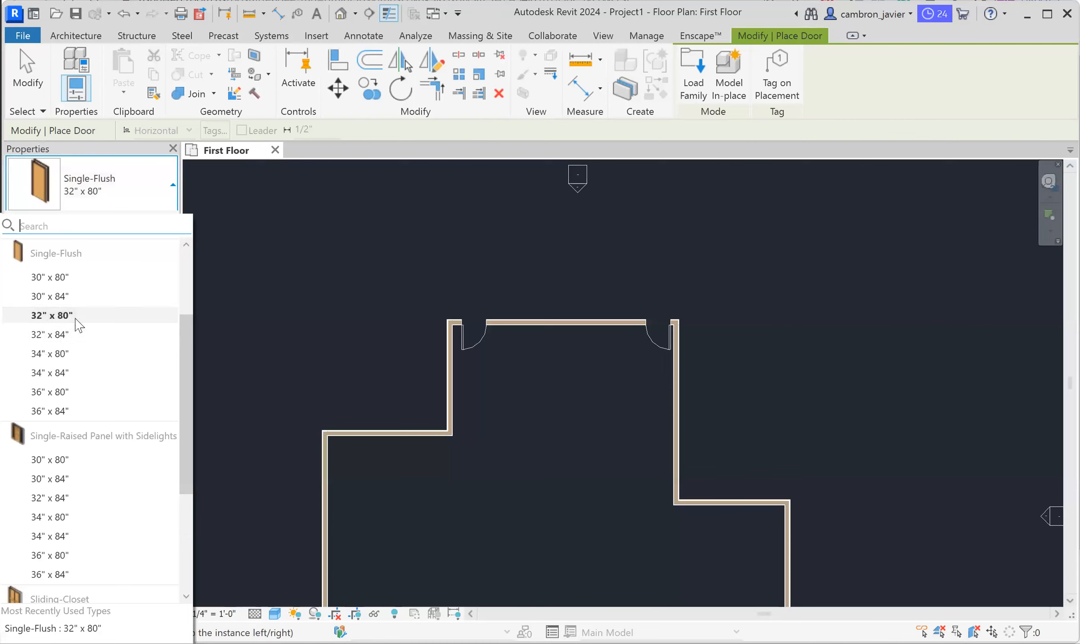
pyautogui.moveTo(66, 318)
pyautogui.click(45, 249)
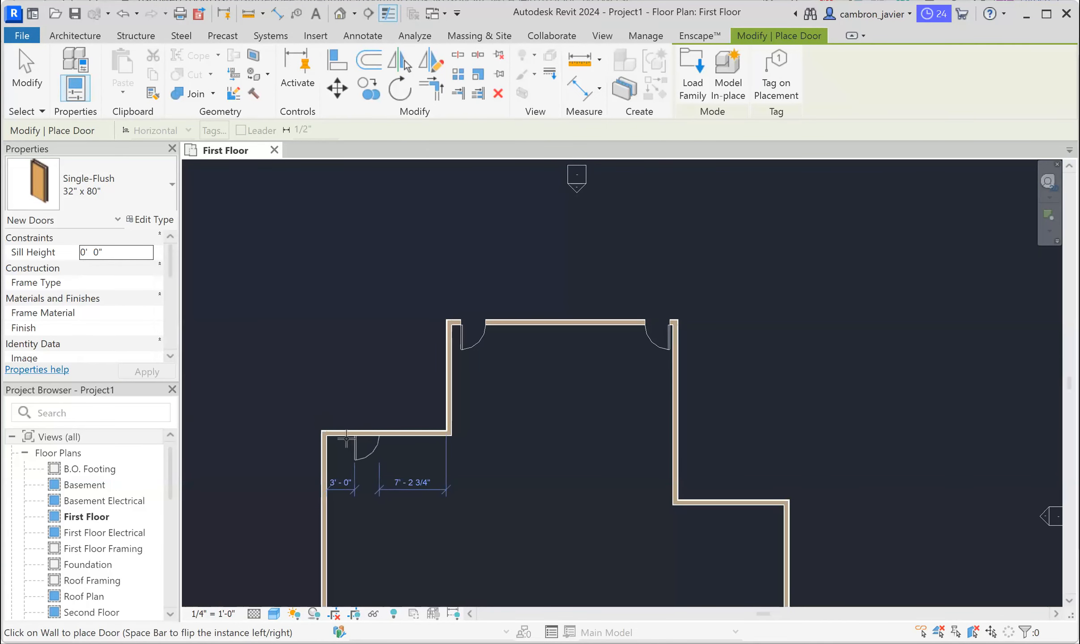
pyautogui.scroll(1, 345, 440)
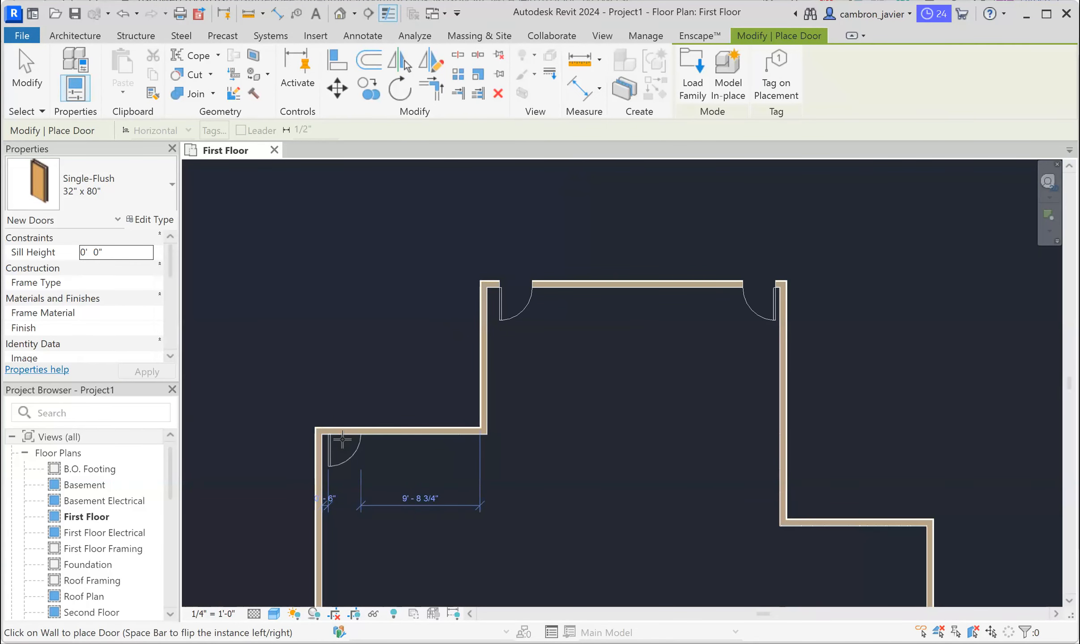
pyautogui.click(343, 441)
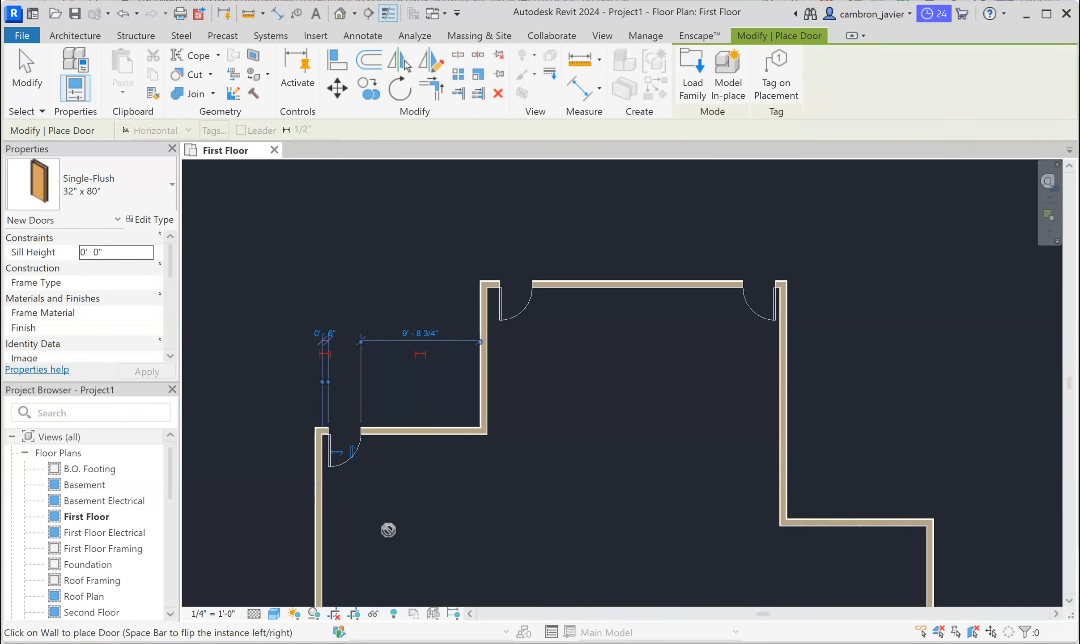
pyautogui.press('Escape')
# - Set the new 32" x 80" door's distance from the adjacent corner wall to 0'-4"
pyautogui.click(354, 475)
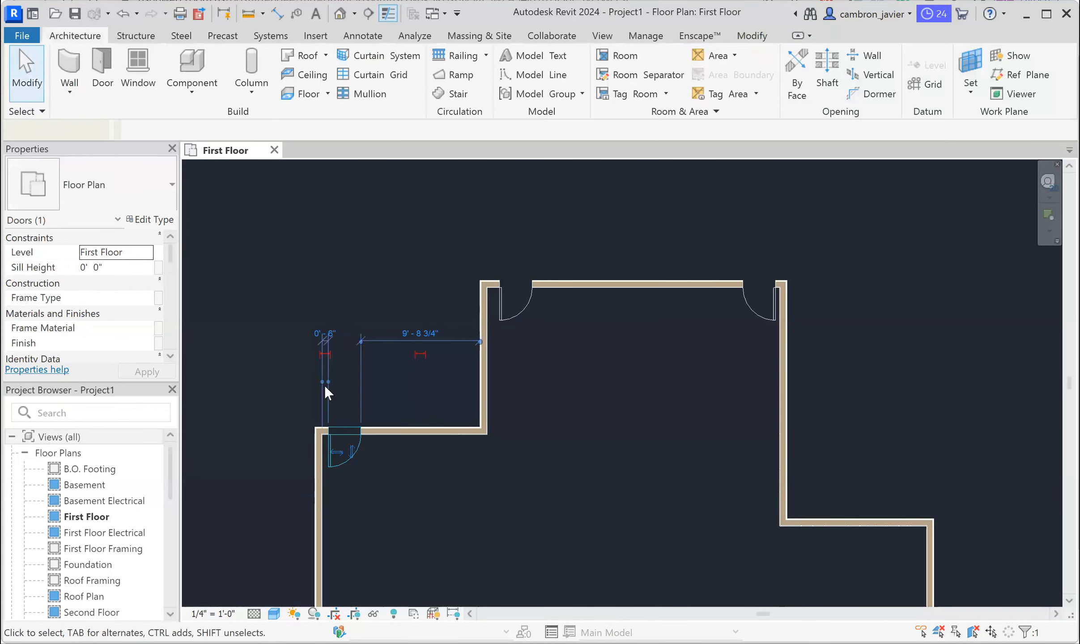
pyautogui.scroll(2, 323, 386)
pyautogui.click(323, 286)
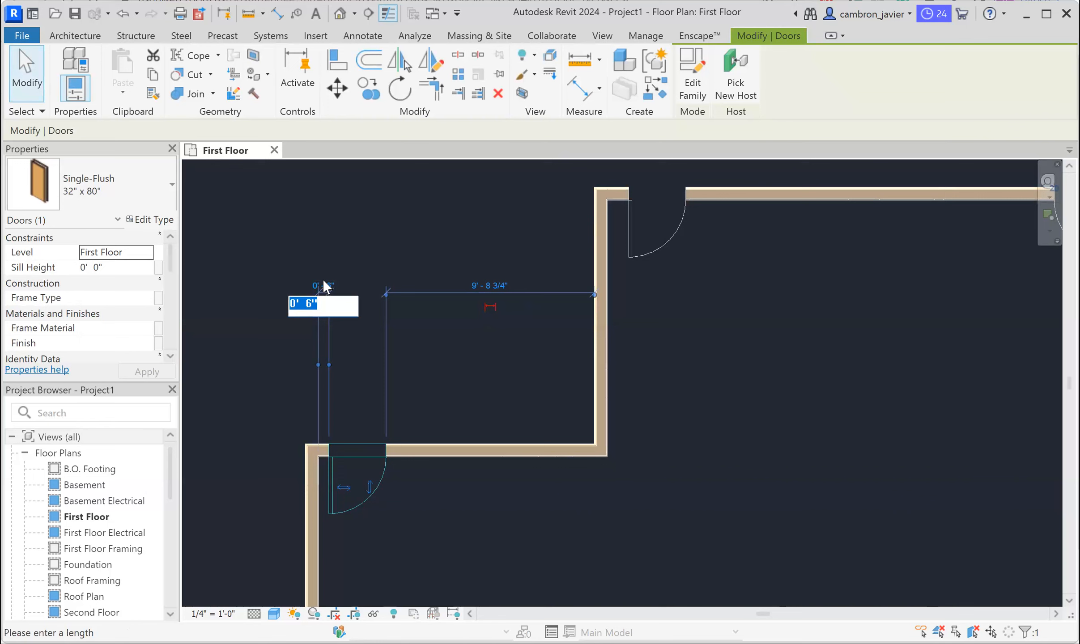
pyautogui.write("0' - 4")
pyautogui.press('Return')
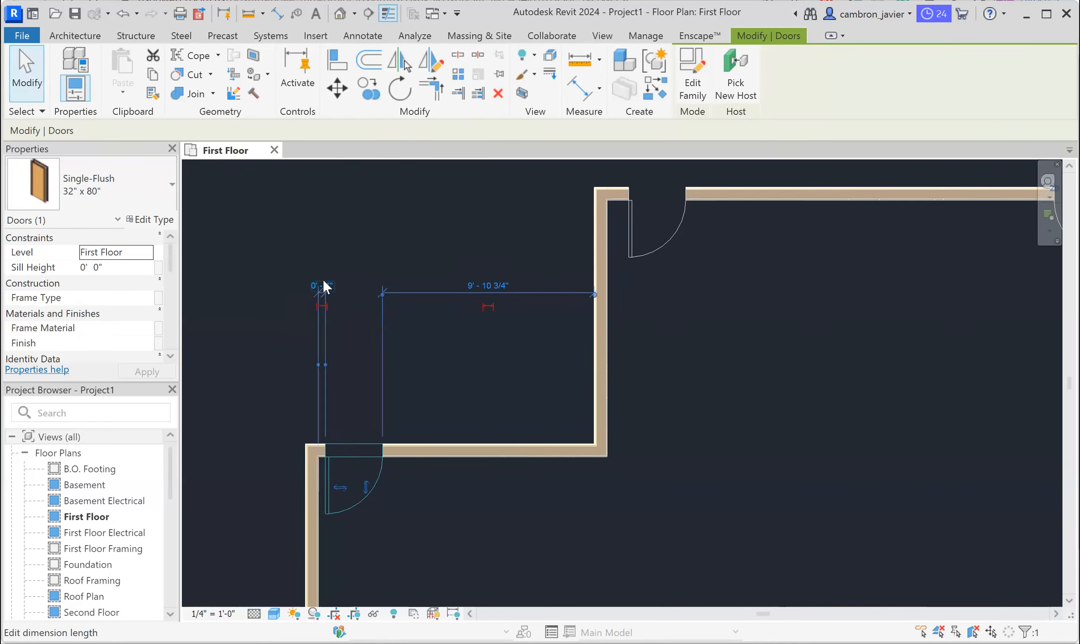
pyautogui.click(371, 240)
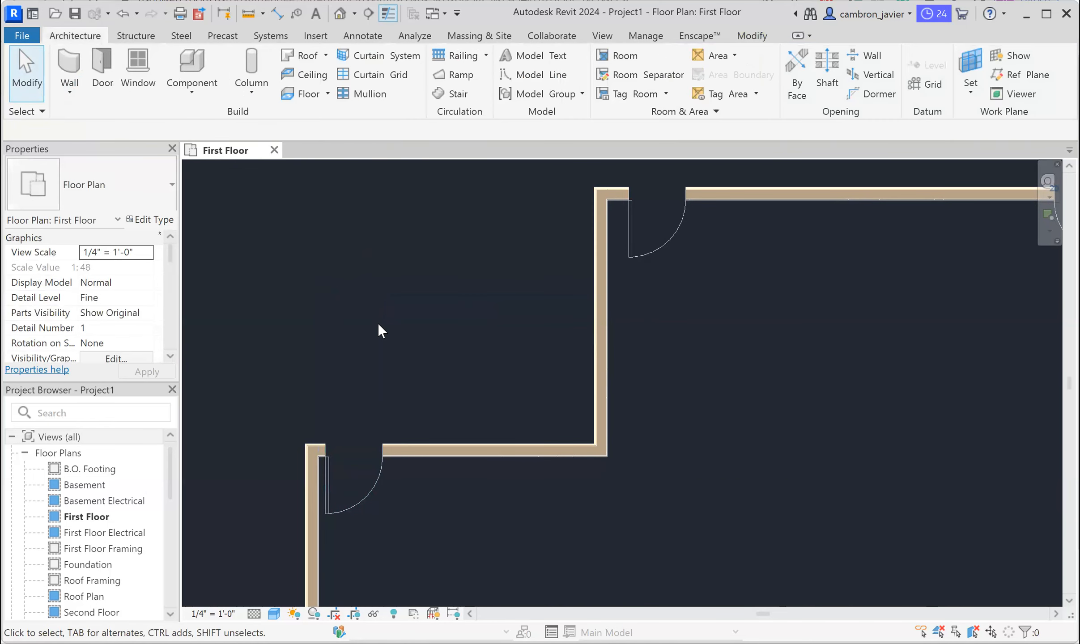
# - Open the North elevation from its marker above the floor plan
pyautogui.scroll(-4, 378, 323)
pyautogui.scroll(-2, 555, 254)
pyautogui.scroll(3, 562, 199)
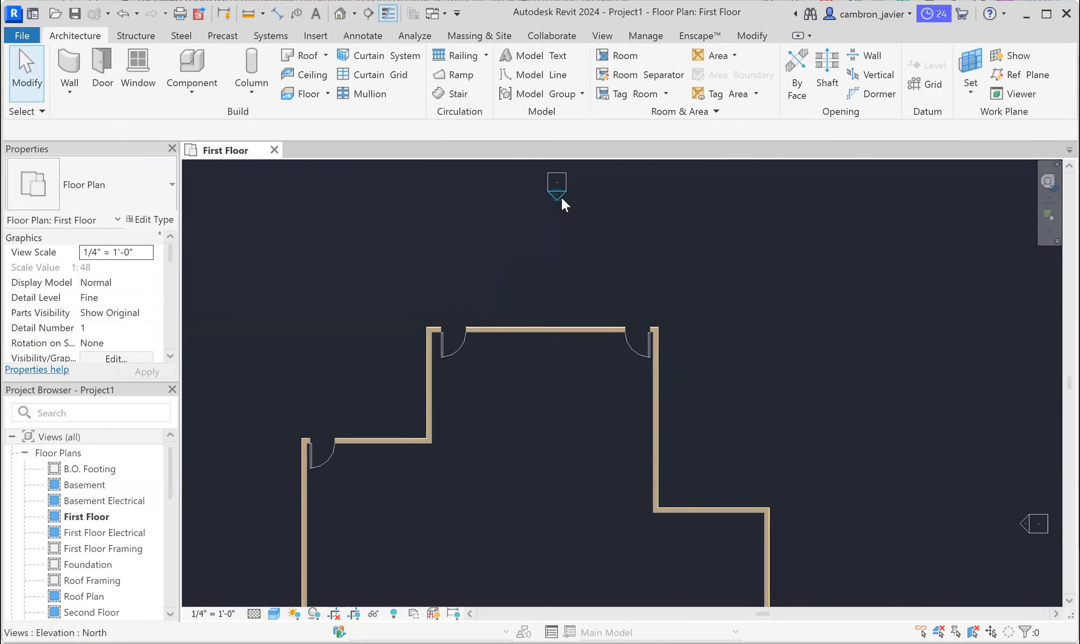
pyautogui.click(558, 198)
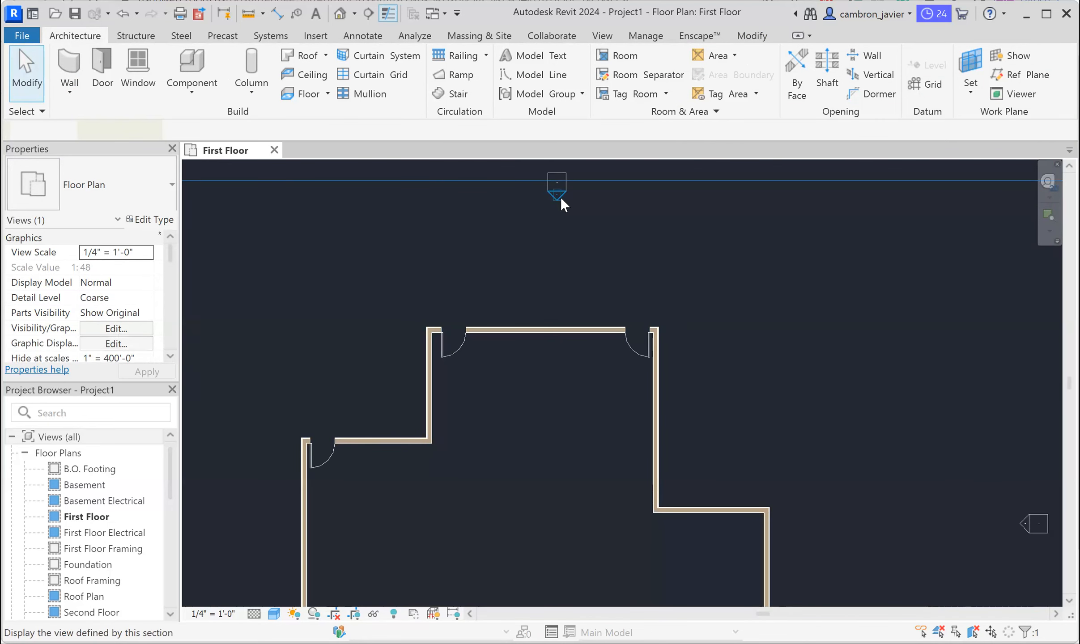
pyautogui.doubleClick(557, 196)
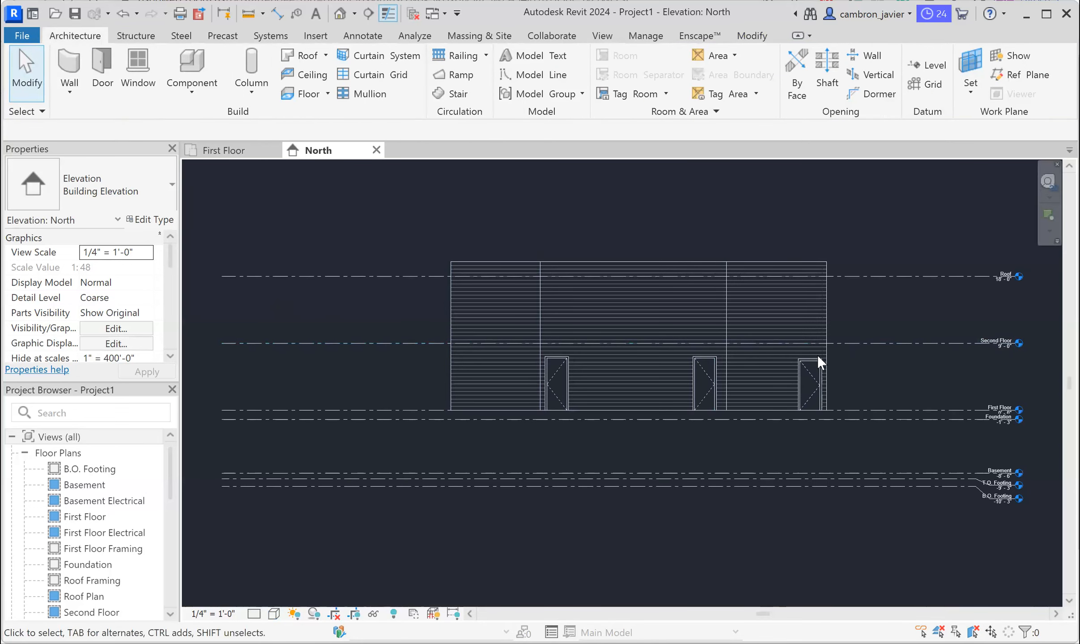
# - Compare the heights of the 32" x 84" doors and the 32" x 80" door in the North elevation
pyautogui.scroll(2, 818, 354)
pyautogui.scroll(2, 639, 366)
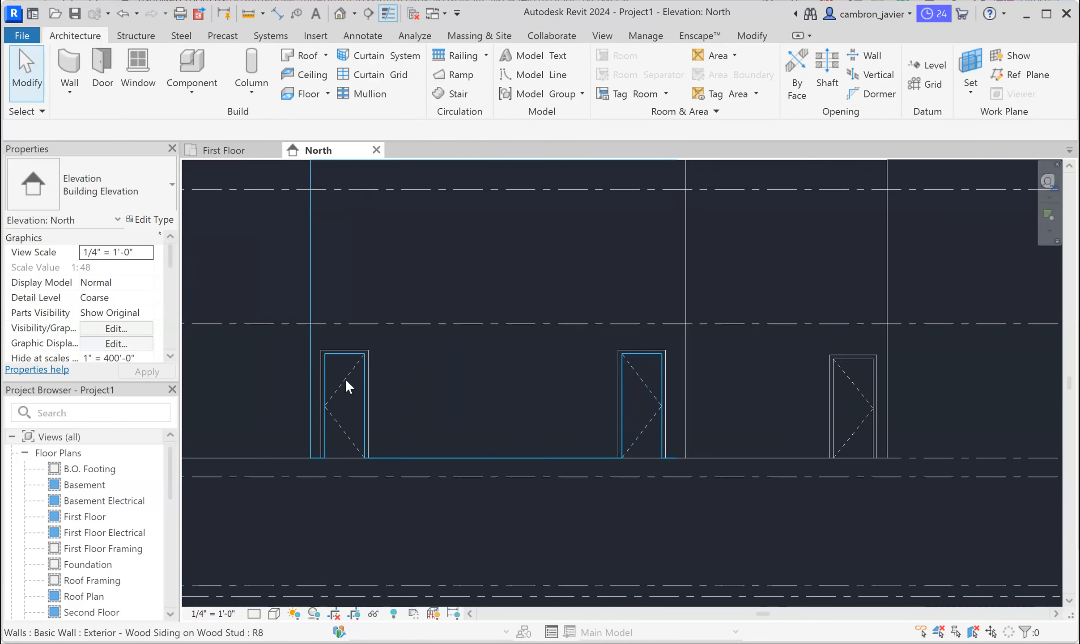
pyautogui.click(343, 379)
pyautogui.click(657, 418)
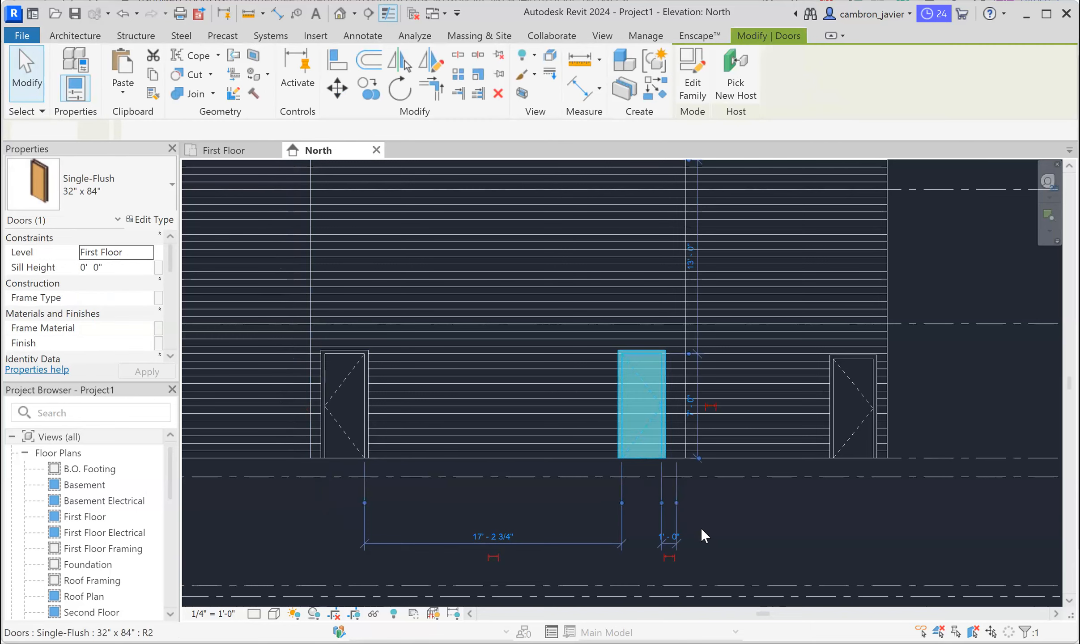
pyautogui.click(704, 529)
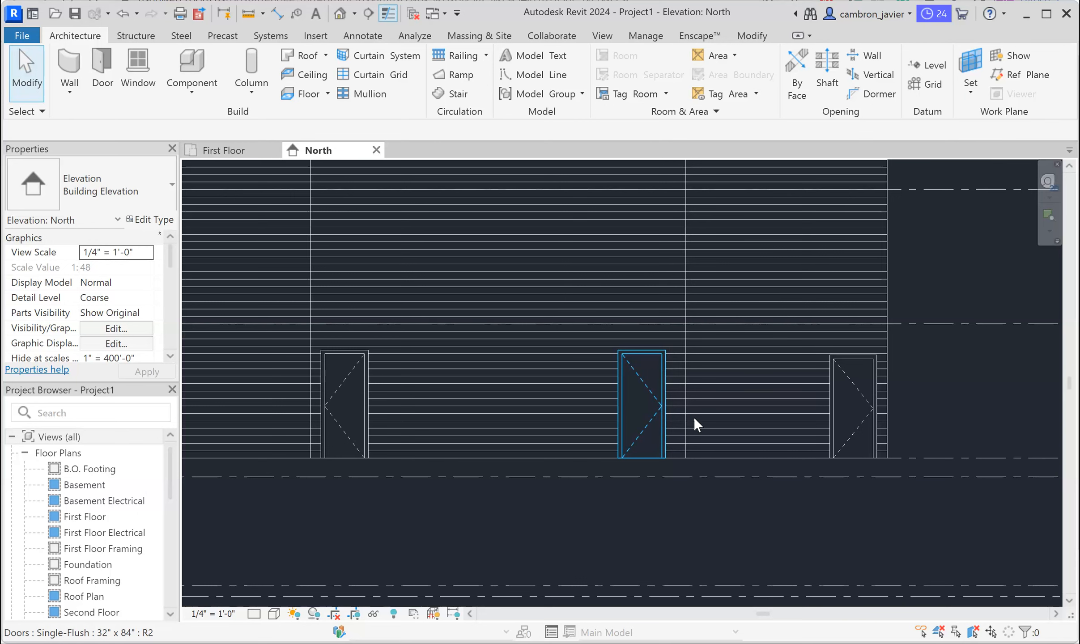
pyautogui.scroll(3, 844, 412)
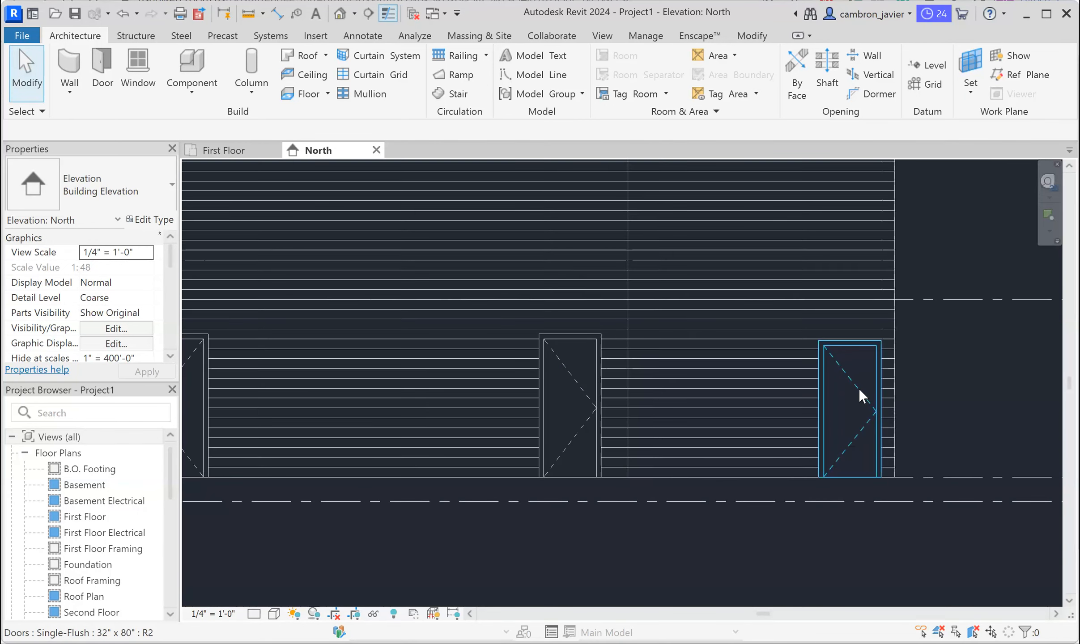
pyautogui.scroll(1, 813, 344)
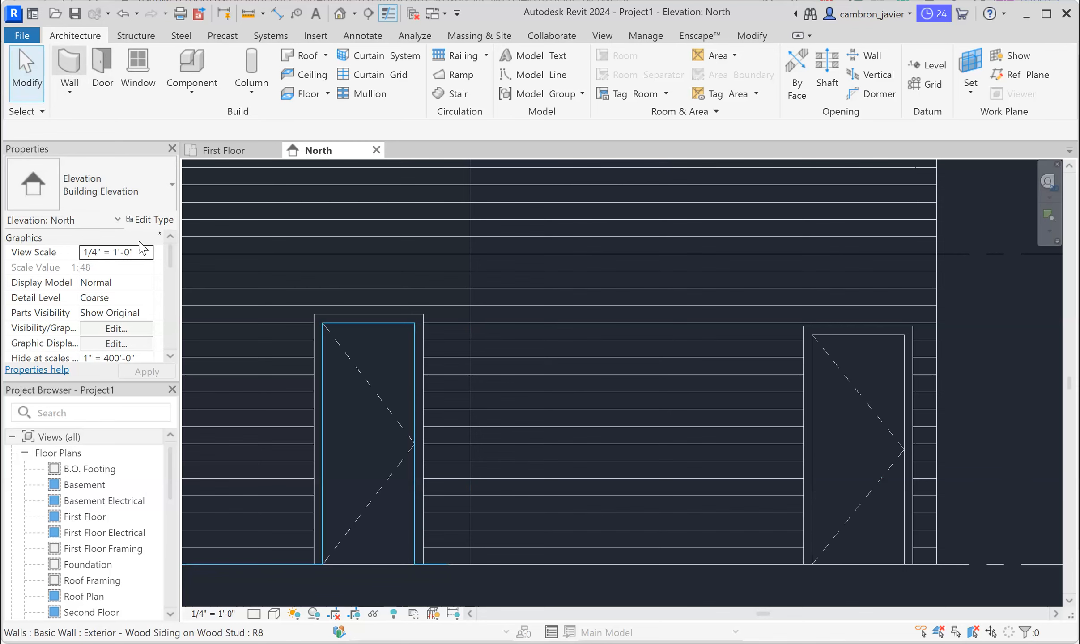
# - Return to the First Floor plan with the whole floor outline in view and start placing a door
pyautogui.click(223, 152)
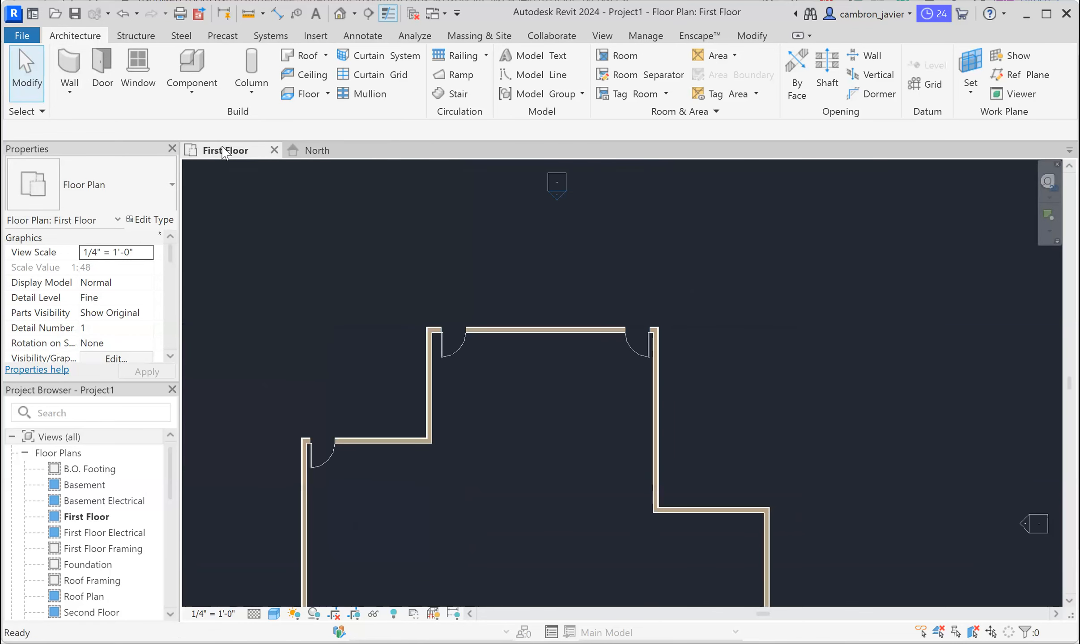
pyautogui.scroll(-3, 624, 342)
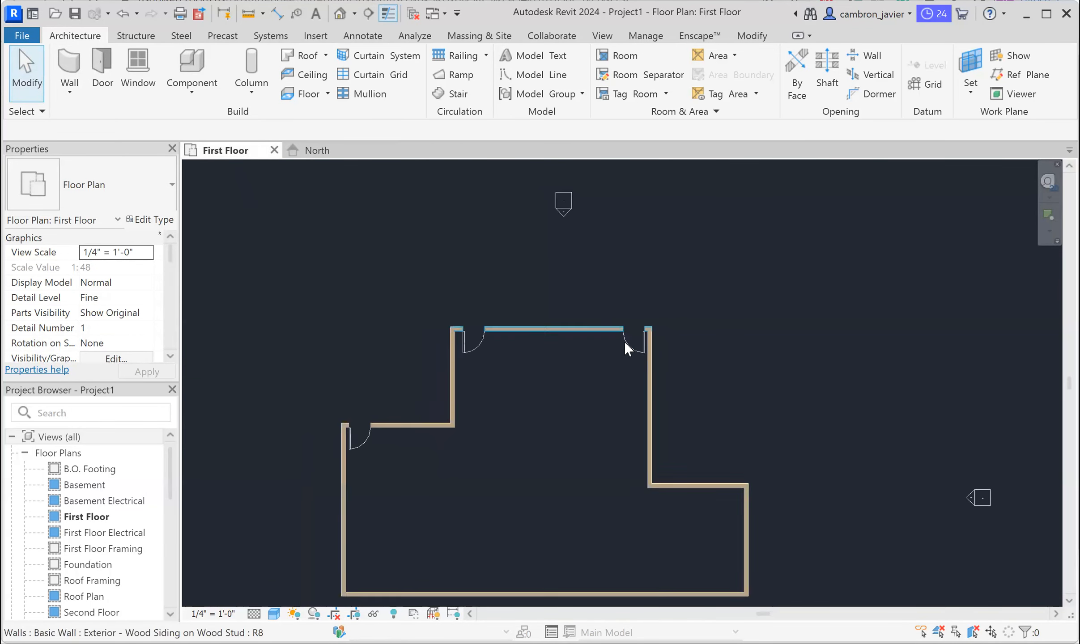
pyautogui.scroll(-1, 559, 406)
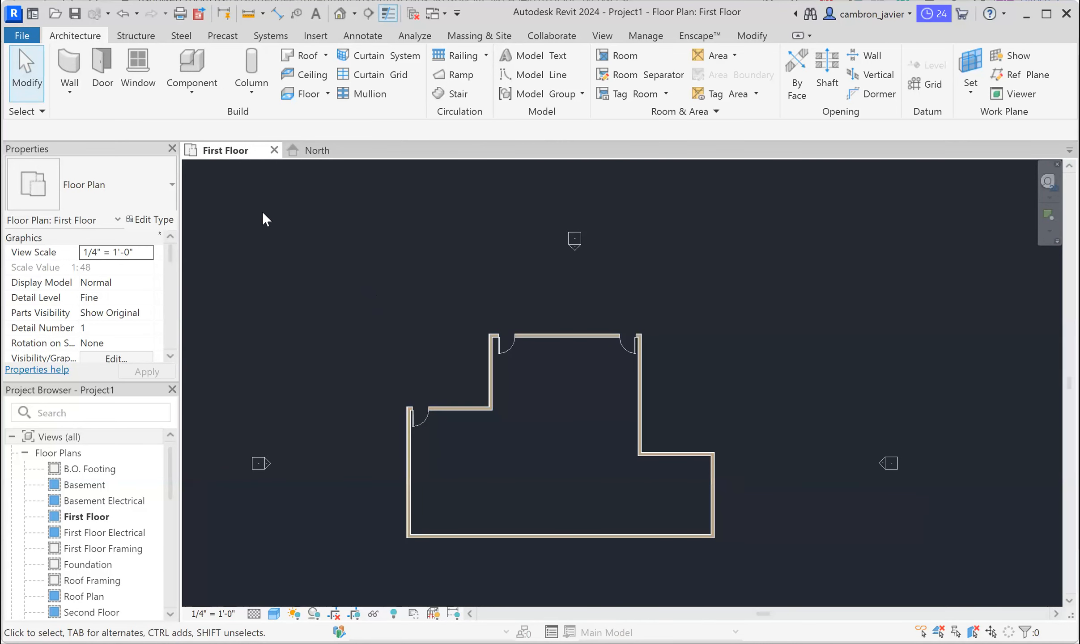
pyautogui.click(102, 69)
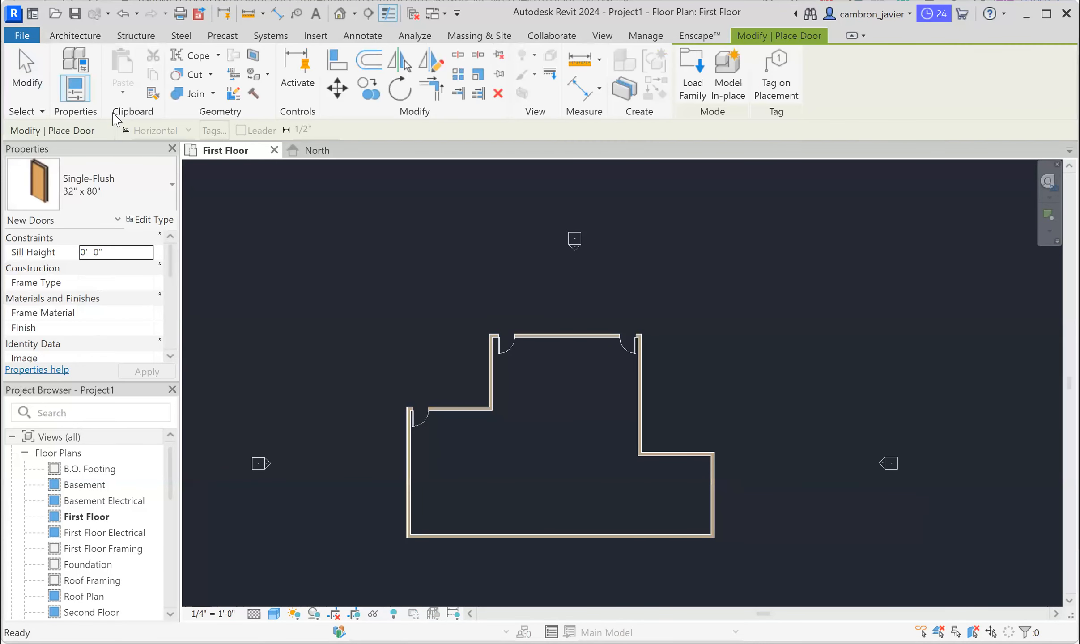
# - Look through the door families and sizes already loaded in the project
pyautogui.click(142, 184)
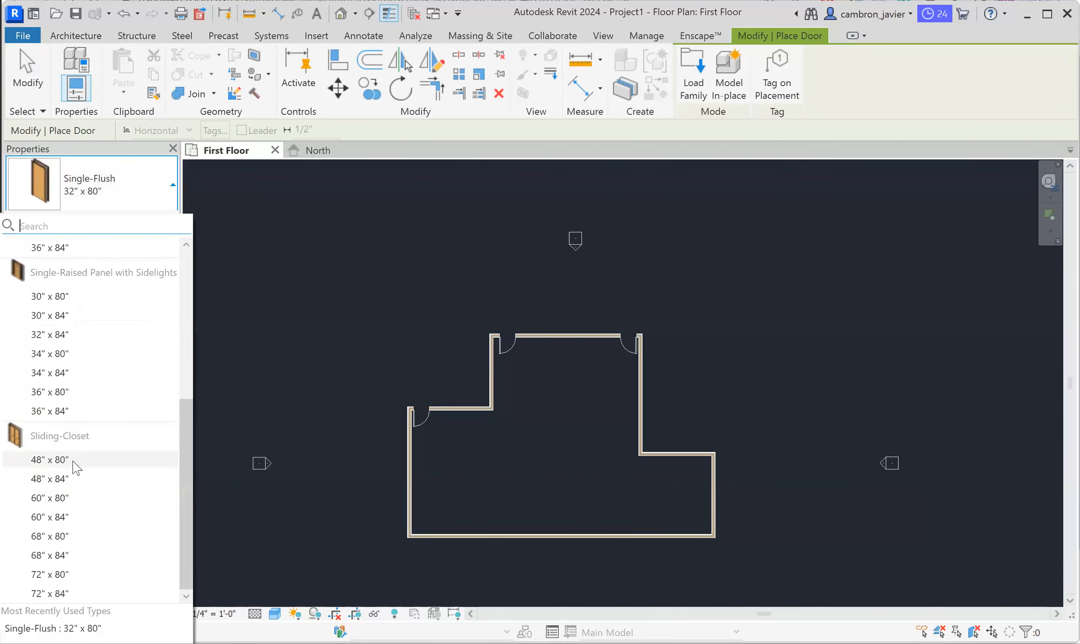
pyautogui.scroll(1, 72, 463)
pyautogui.scroll(2, 76, 492)
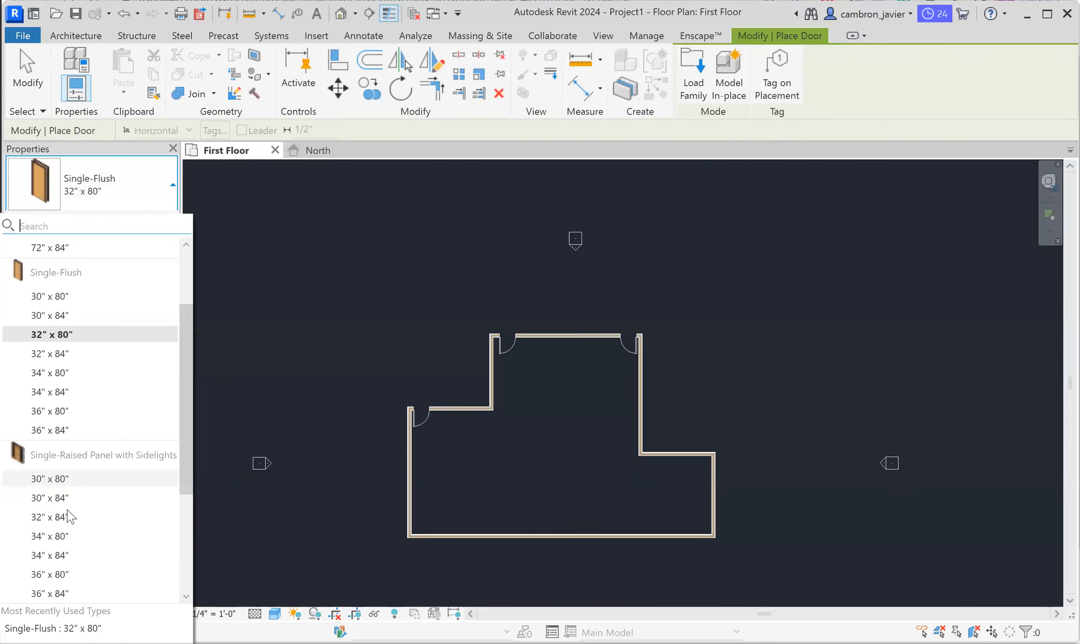
pyautogui.scroll(2, 101, 496)
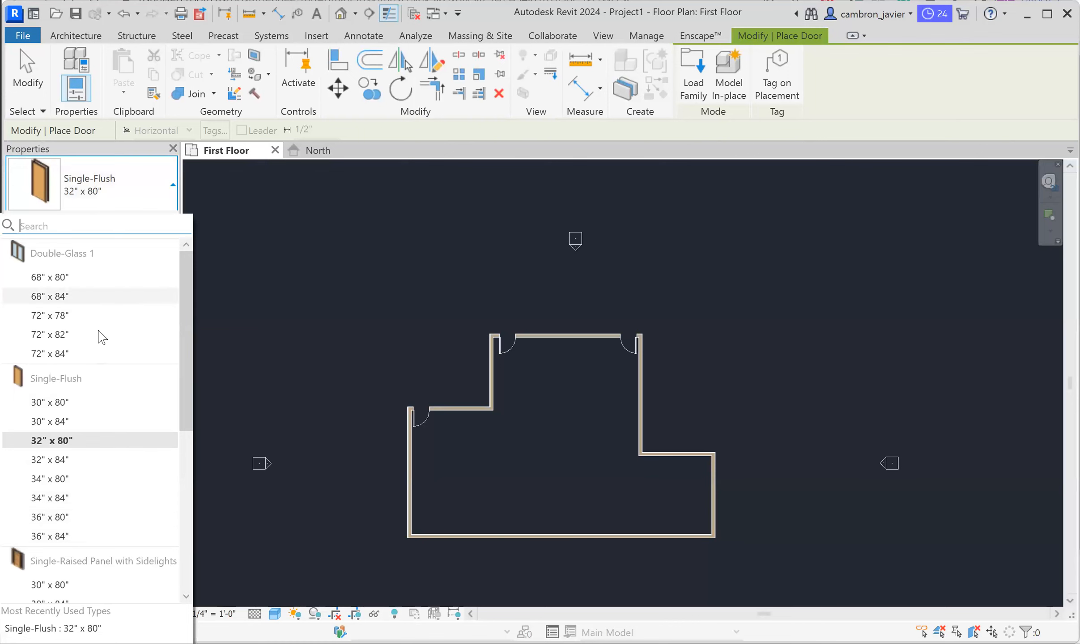
pyautogui.scroll(-6, 97, 504)
pyautogui.scroll(6, 101, 451)
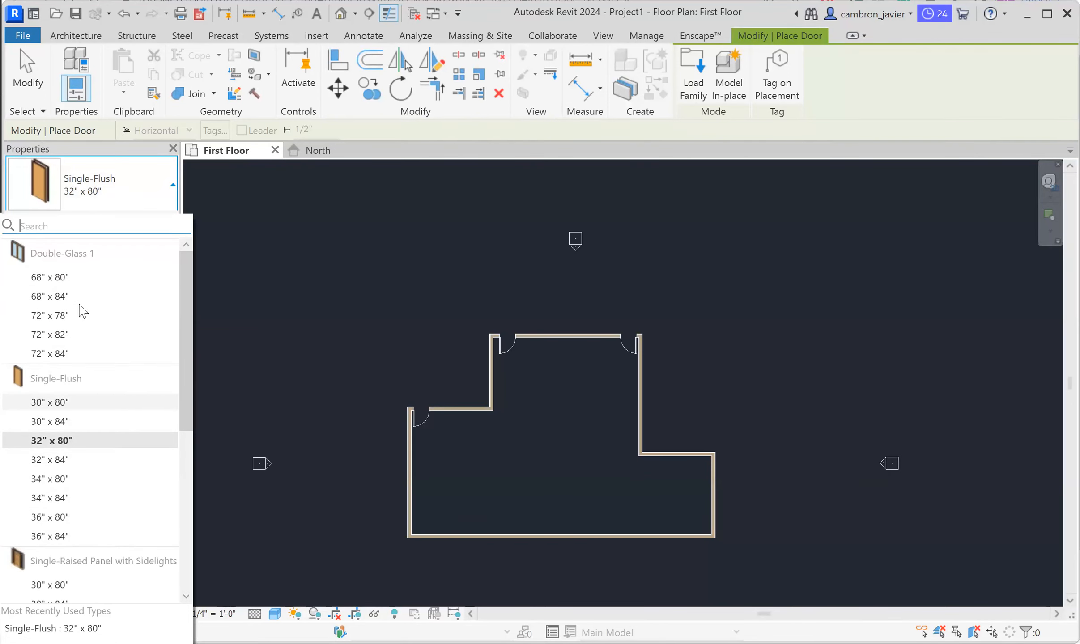
# - Start loading a door family and open the Doors folder of the US family library
pyautogui.click(701, 67)
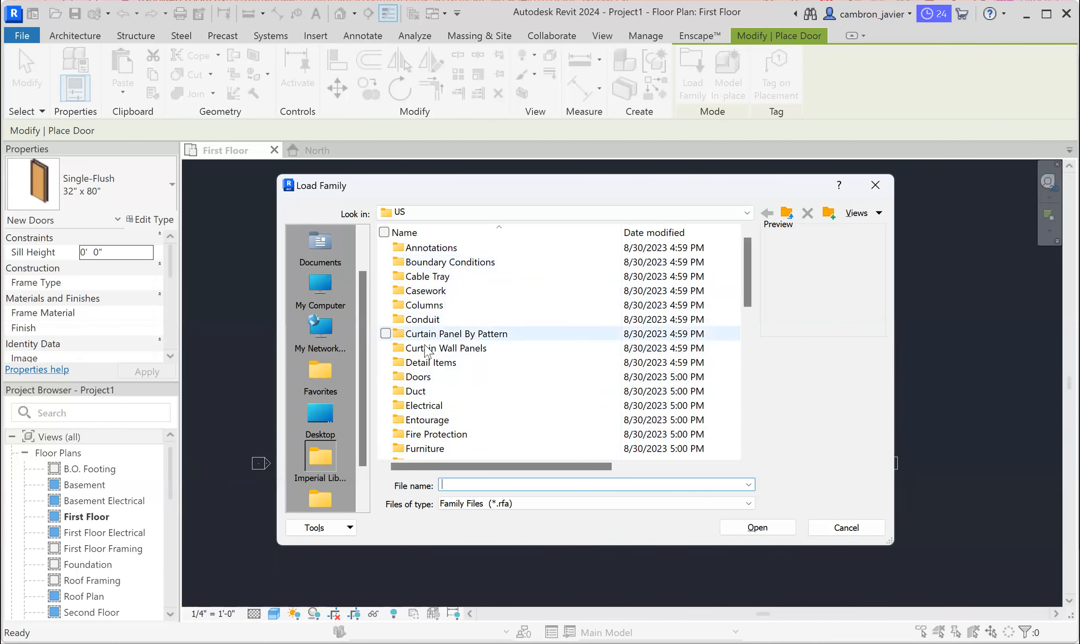
pyautogui.click(424, 379)
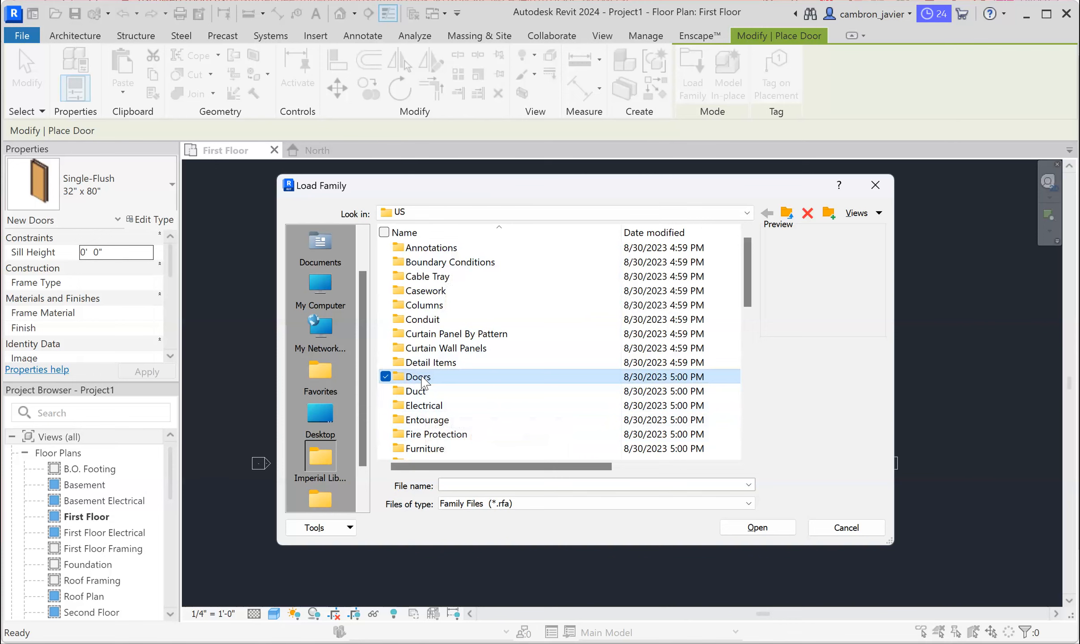
pyautogui.doubleClick(424, 379)
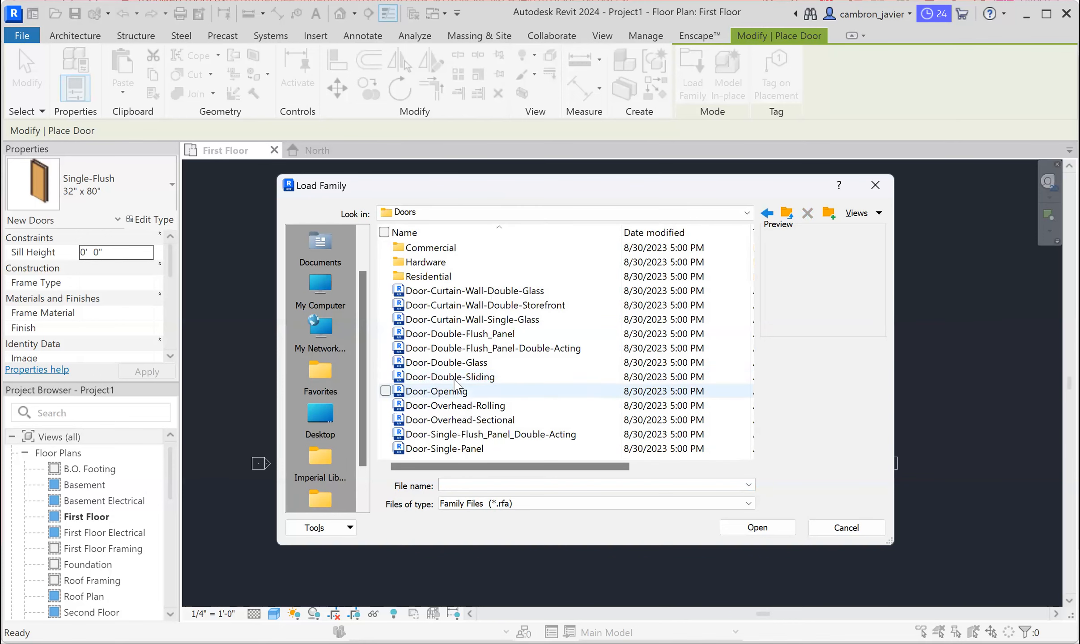
# - Preview the general door families in the Doors folder, including curtain-wall, double-flush, double-glass, overhead and single-panel doors
pyautogui.click(454, 292)
pyautogui.click(454, 306)
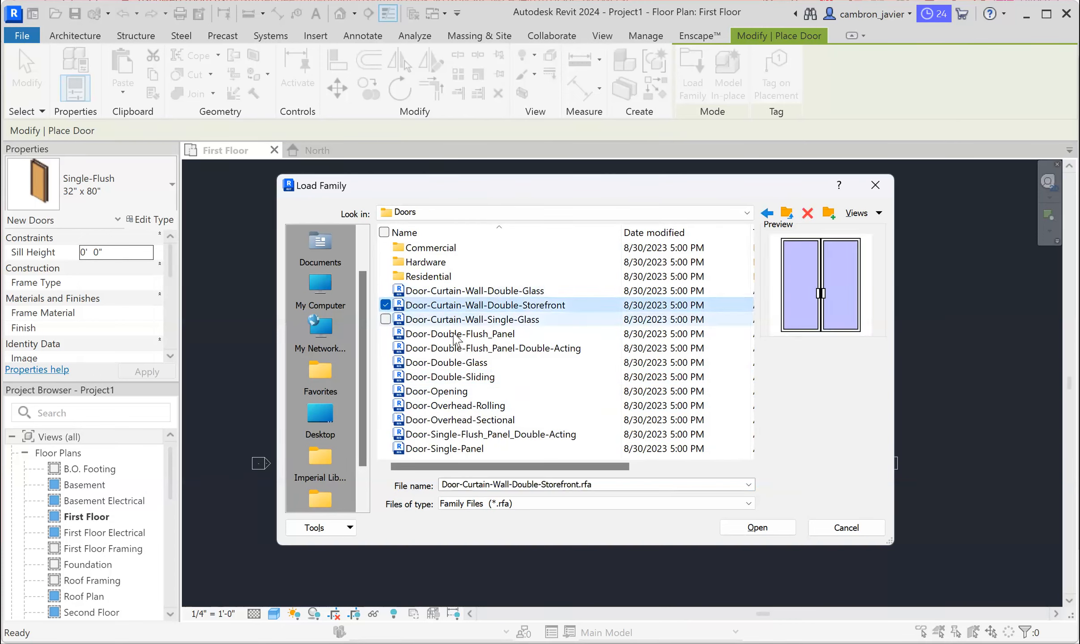
pyautogui.click(455, 335)
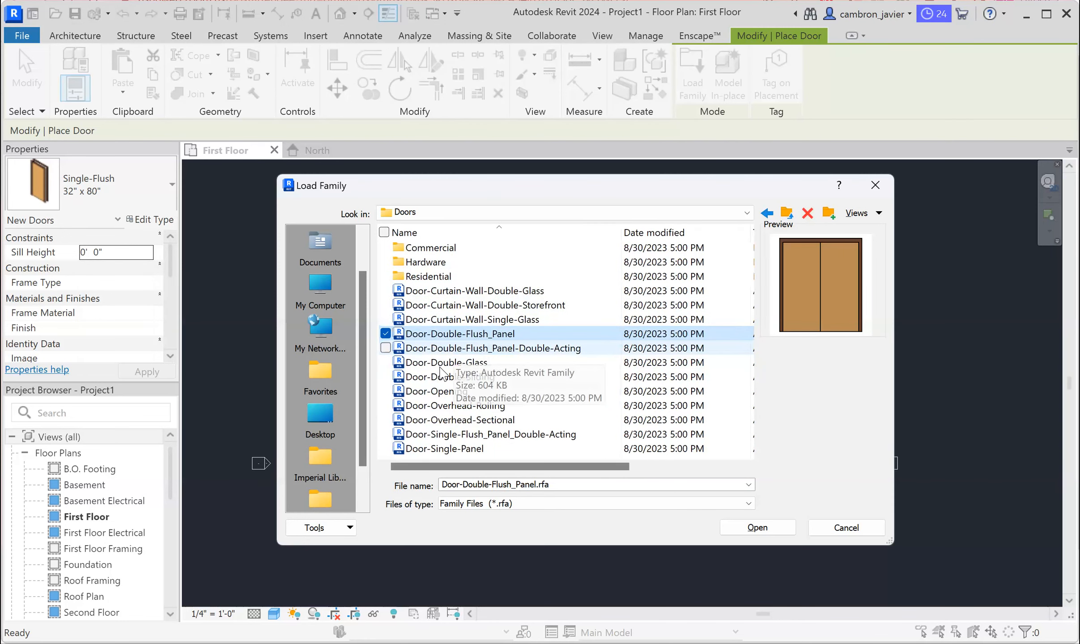
pyautogui.click(455, 363)
pyautogui.click(454, 405)
pyautogui.click(452, 421)
pyautogui.click(453, 435)
pyautogui.click(452, 448)
pyautogui.click(451, 305)
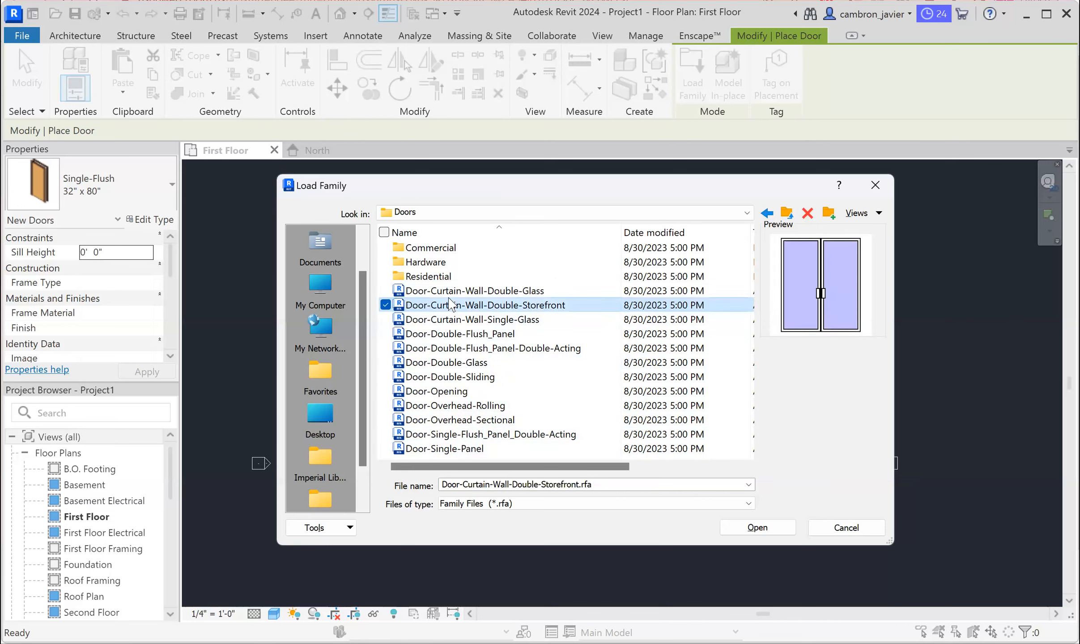
pyautogui.click(450, 291)
# - Open the Commercial door folder and preview several passage doors and the full-glass revolving exterior door
pyautogui.click(443, 249)
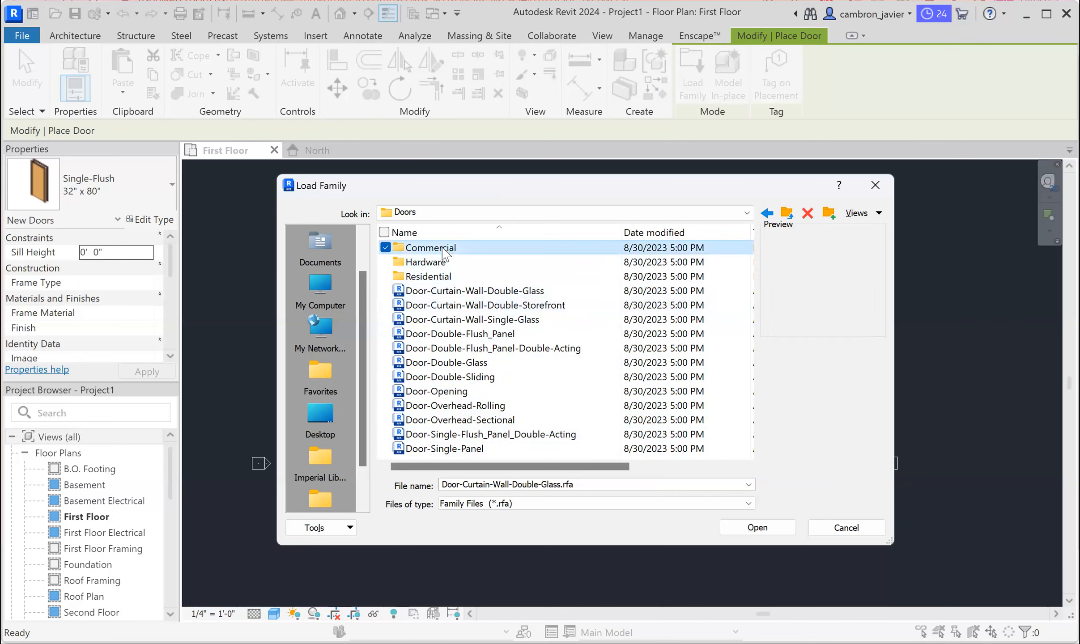
pyautogui.doubleClick(443, 249)
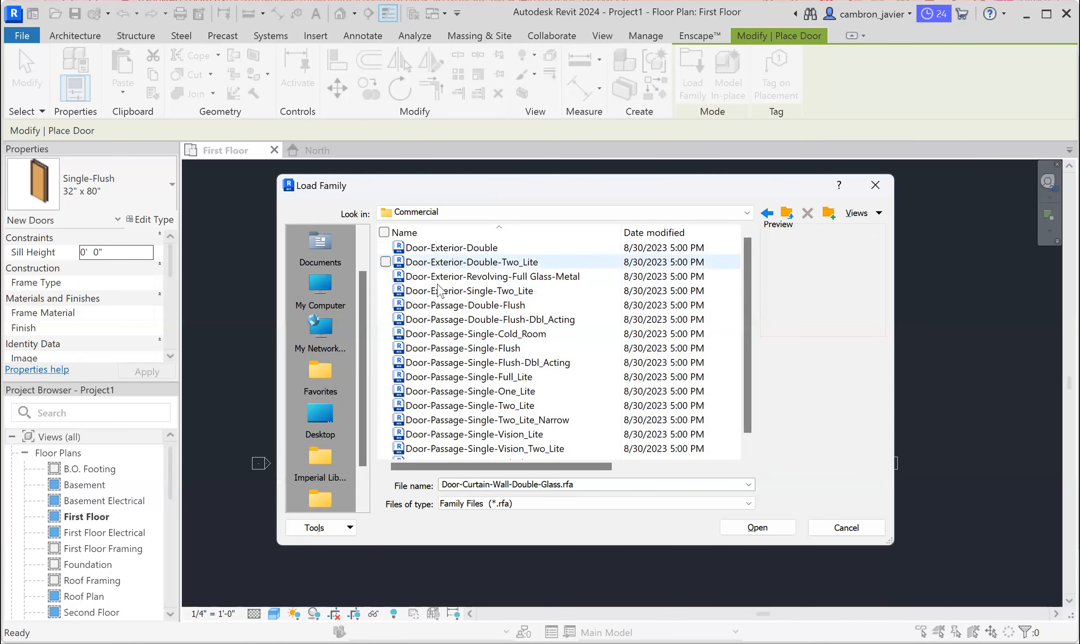
pyautogui.click(448, 319)
pyautogui.click(452, 362)
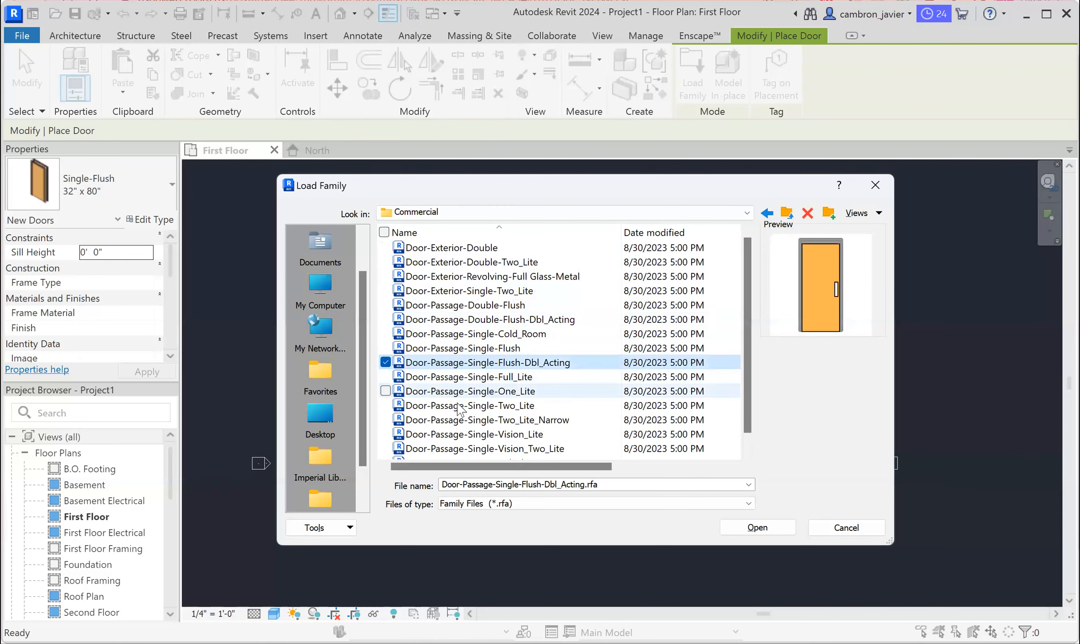
pyautogui.click(461, 406)
pyautogui.click(514, 276)
# - Leave the Commercial folder and open the Residential door folder instead
pyautogui.click(768, 214)
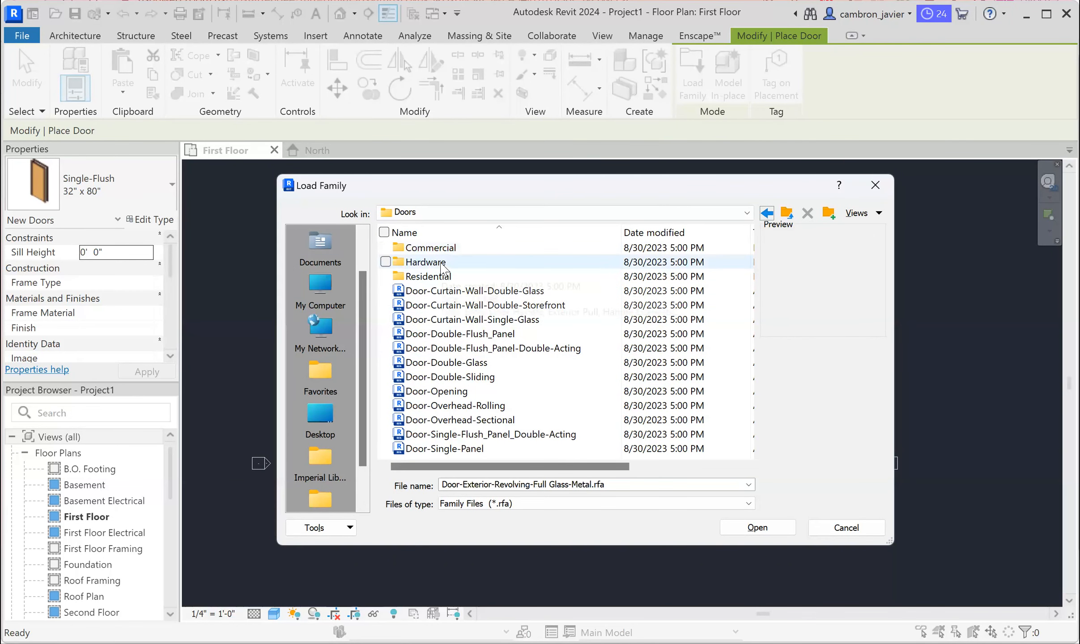
pyautogui.click(443, 278)
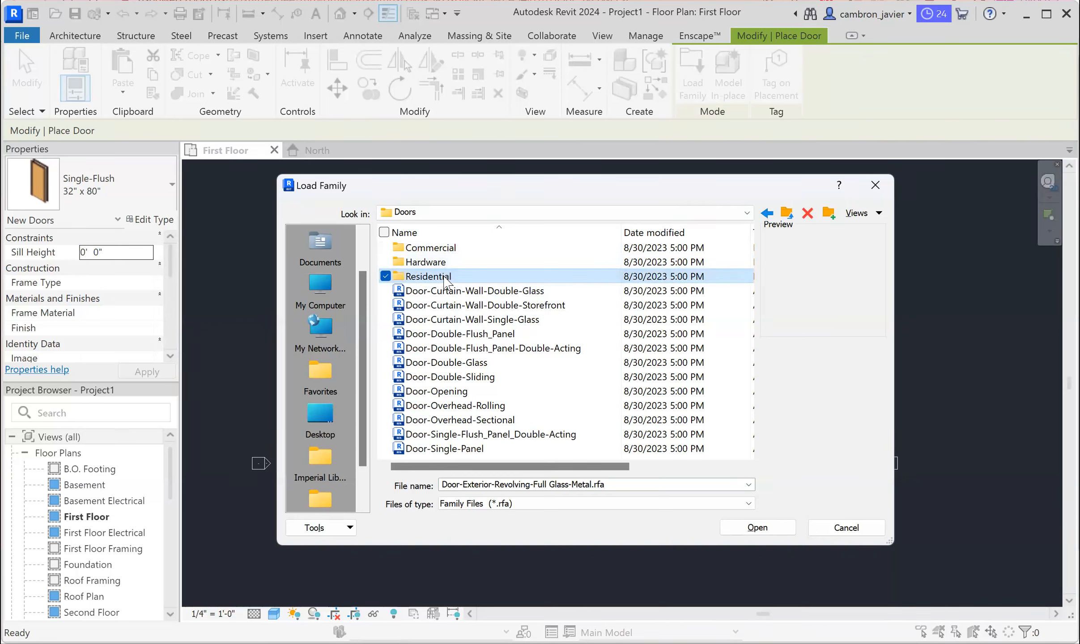
pyautogui.doubleClick(445, 277)
# - Preview the residential door families, comparing exterior double, side-lite and single-entry doors with interior wood-panel doors
pyautogui.click(468, 248)
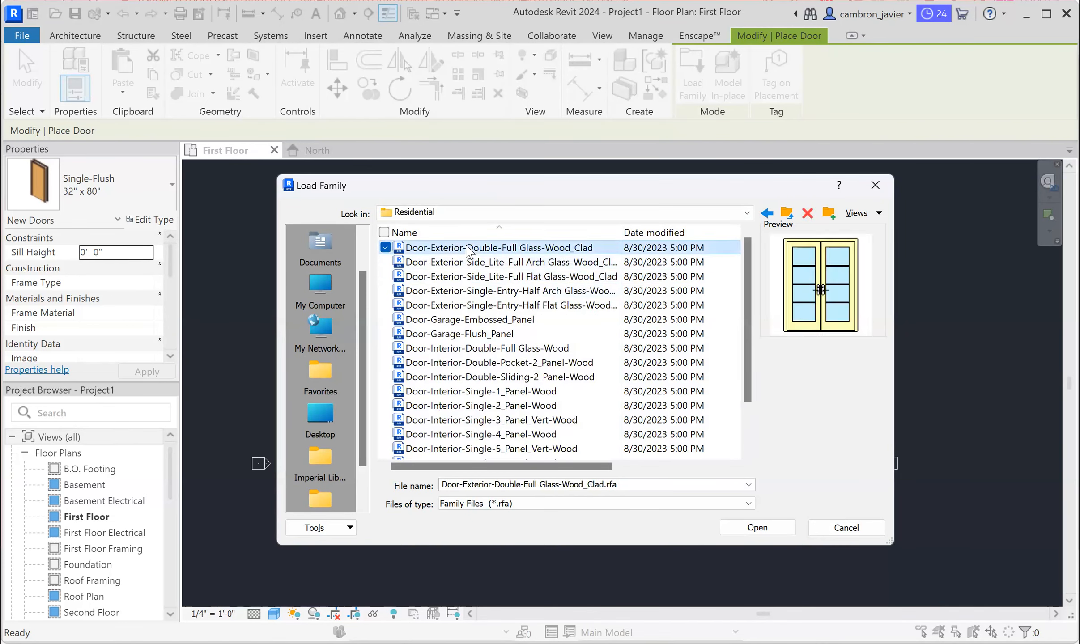
pyautogui.click(475, 277)
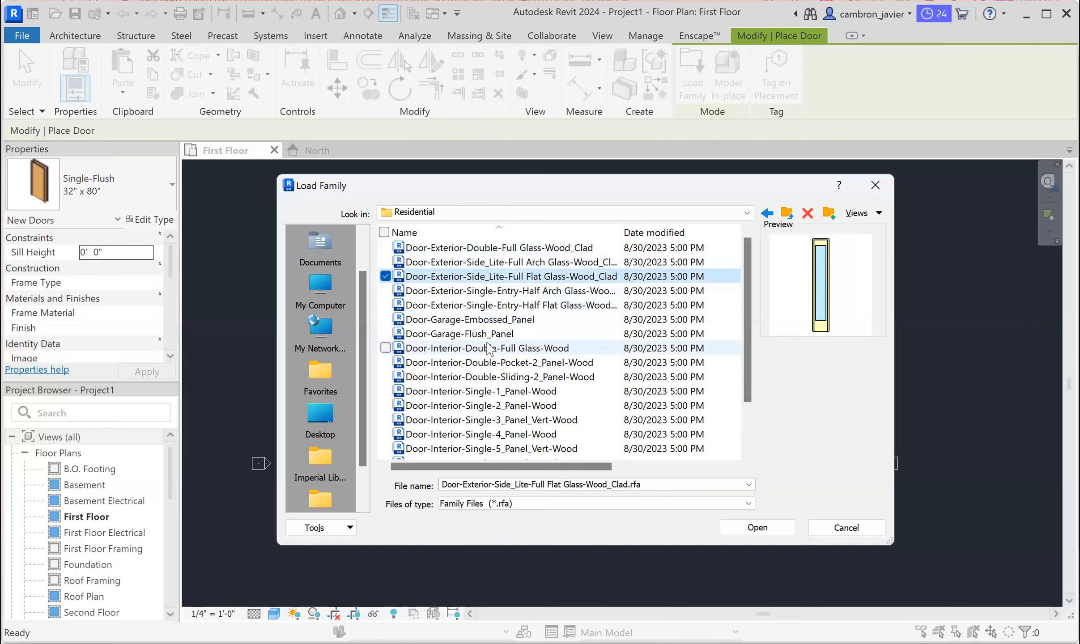
pyautogui.click(489, 349)
pyautogui.click(492, 305)
pyautogui.click(490, 391)
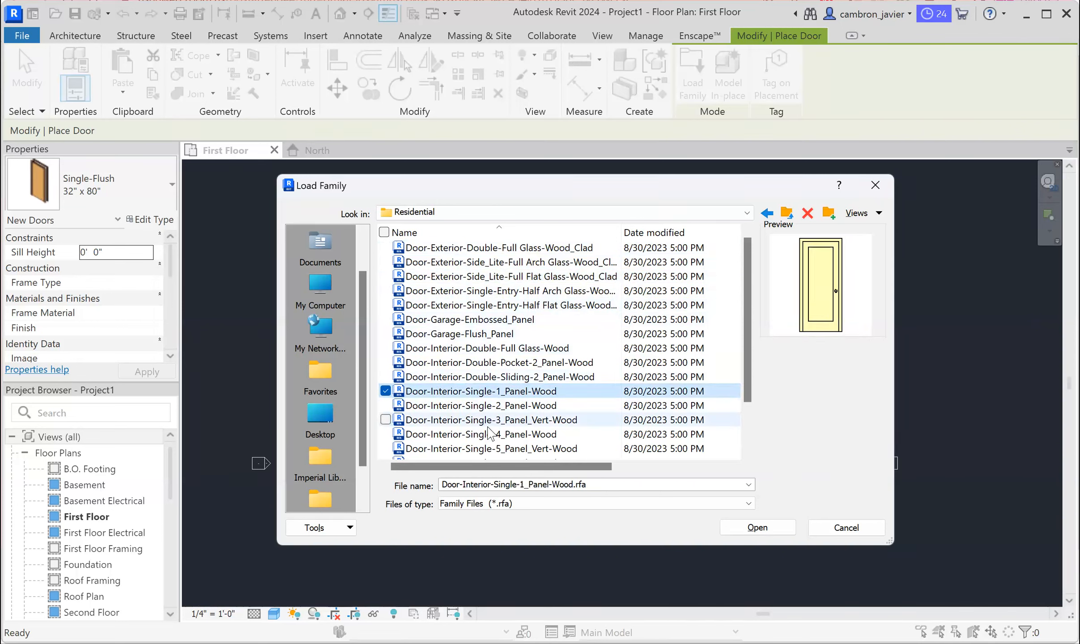
pyautogui.click(491, 434)
pyautogui.click(492, 305)
# - Choose the Door-Exterior-Double-Full Glass-Wood_Clad family for loading and review the sizes in its type catalog
pyautogui.click(481, 248)
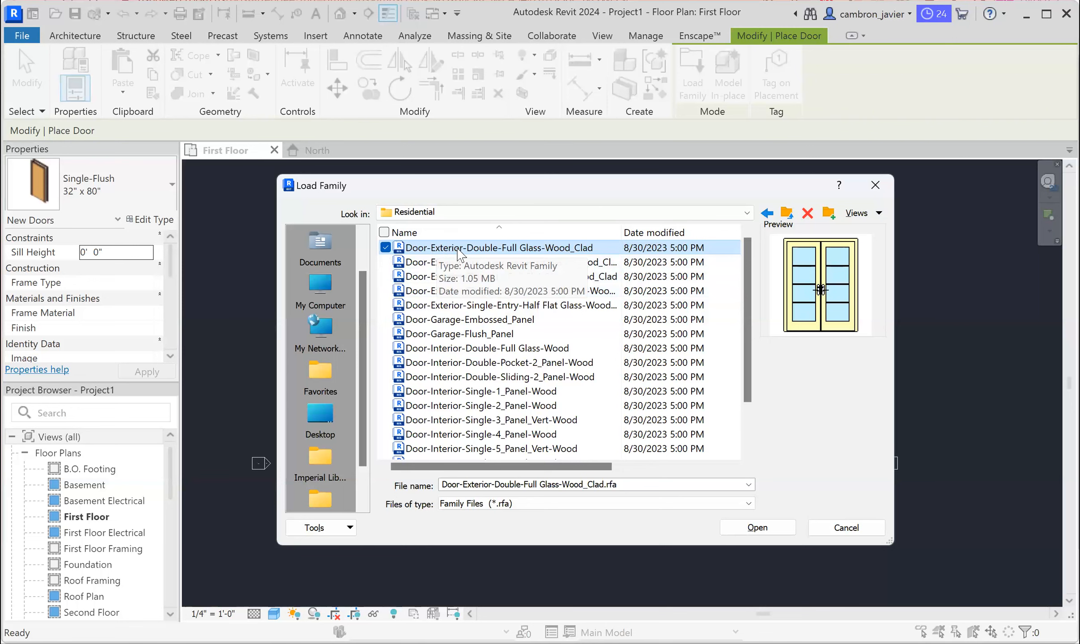
pyautogui.click(756, 528)
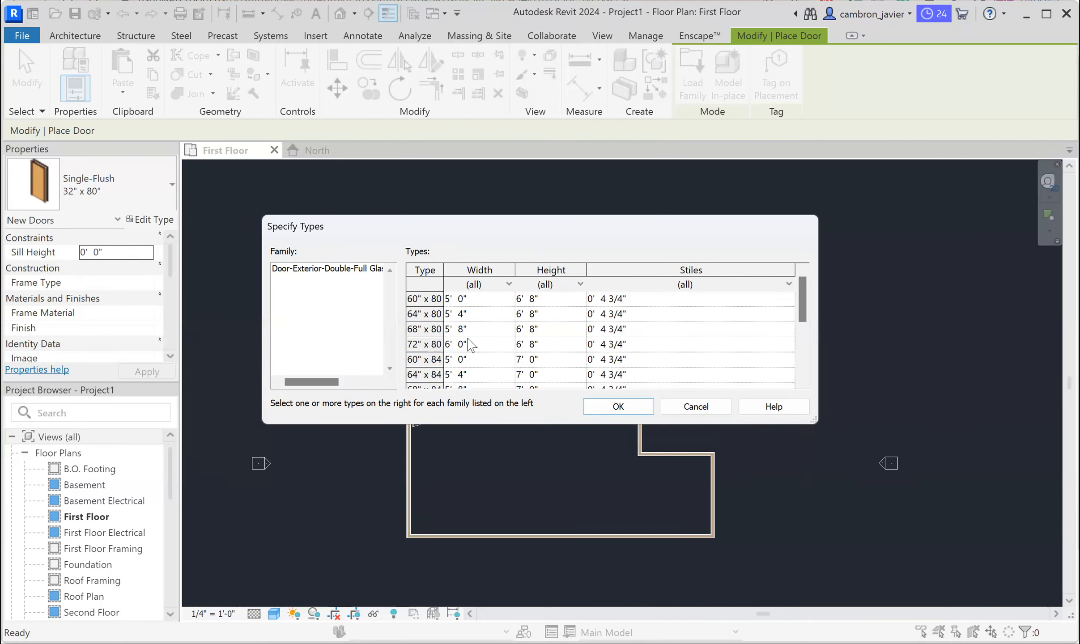
pyautogui.scroll(-2, 429, 299)
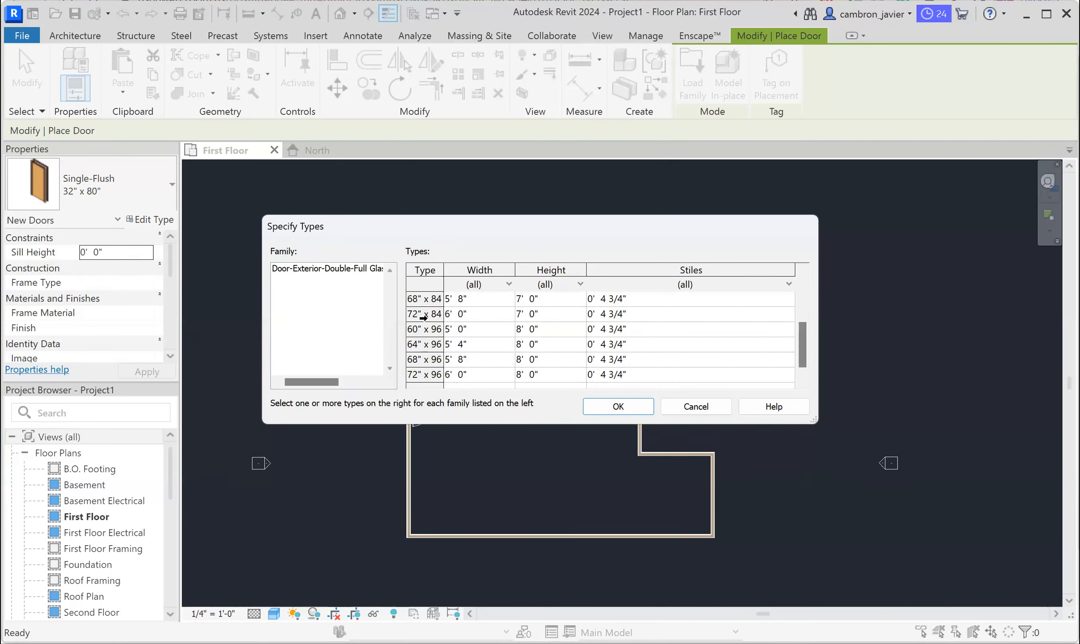
pyautogui.scroll(2, 426, 368)
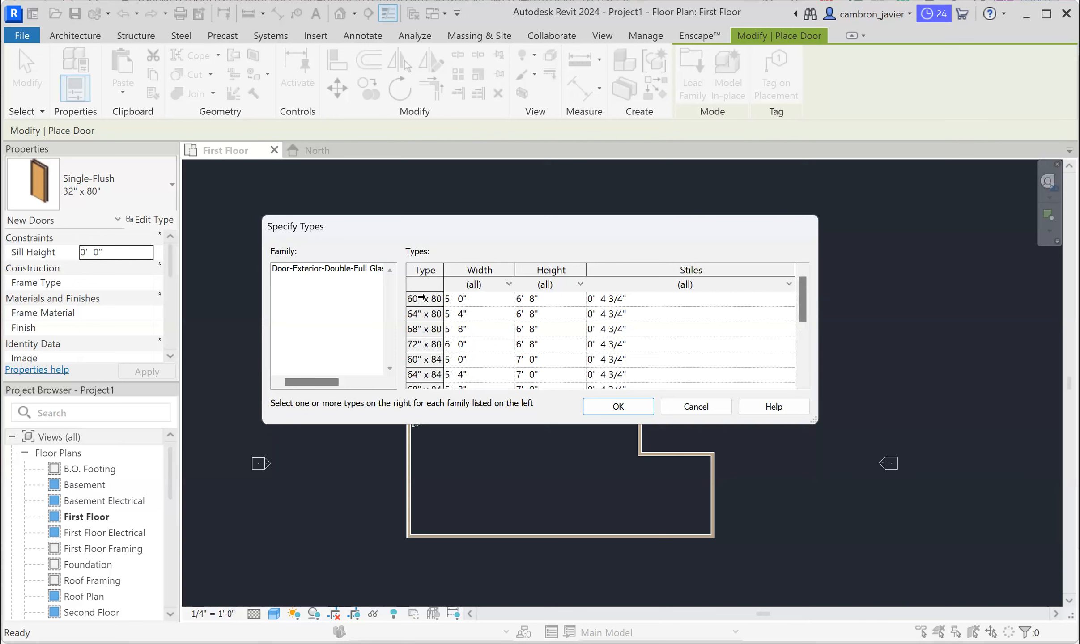
pyautogui.scroll(-4, 416, 349)
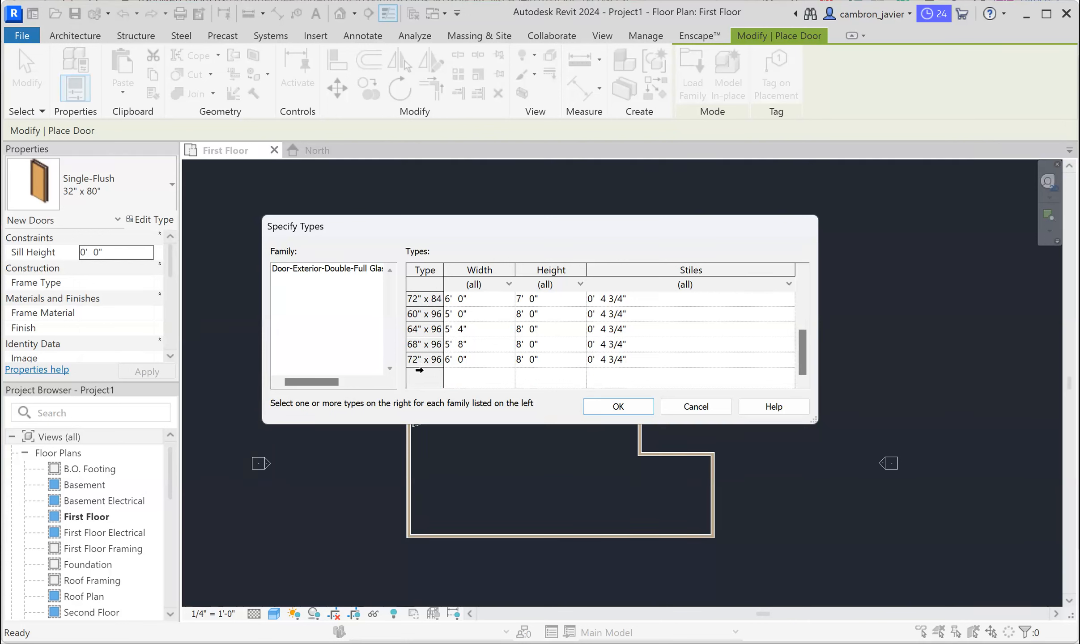
pyautogui.scroll(3, 416, 348)
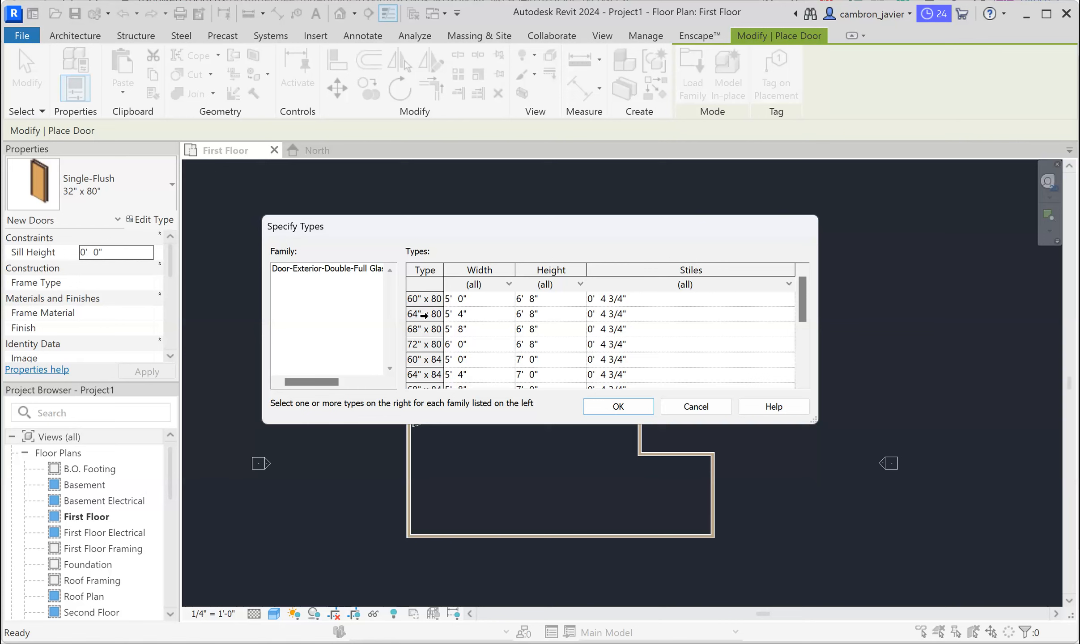
# - Load every type of the double full-glass door family, from 60" x 80" through 72" x 96", into the project
pyautogui.click(423, 314)
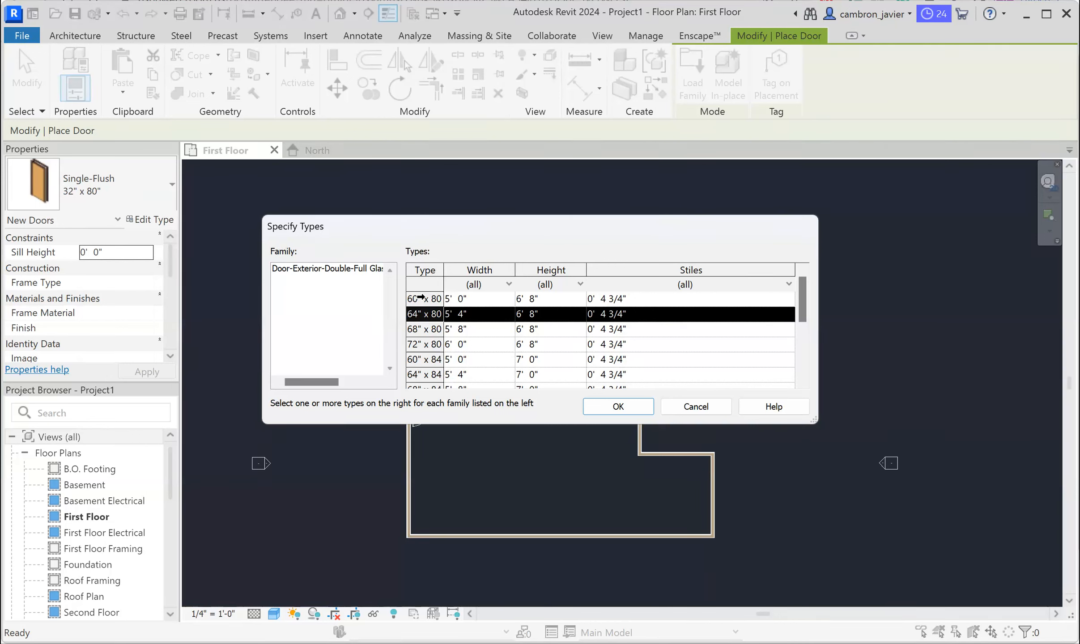
pyautogui.click(420, 298)
pyautogui.scroll(-2, 420, 304)
pyautogui.scroll(3, 419, 307)
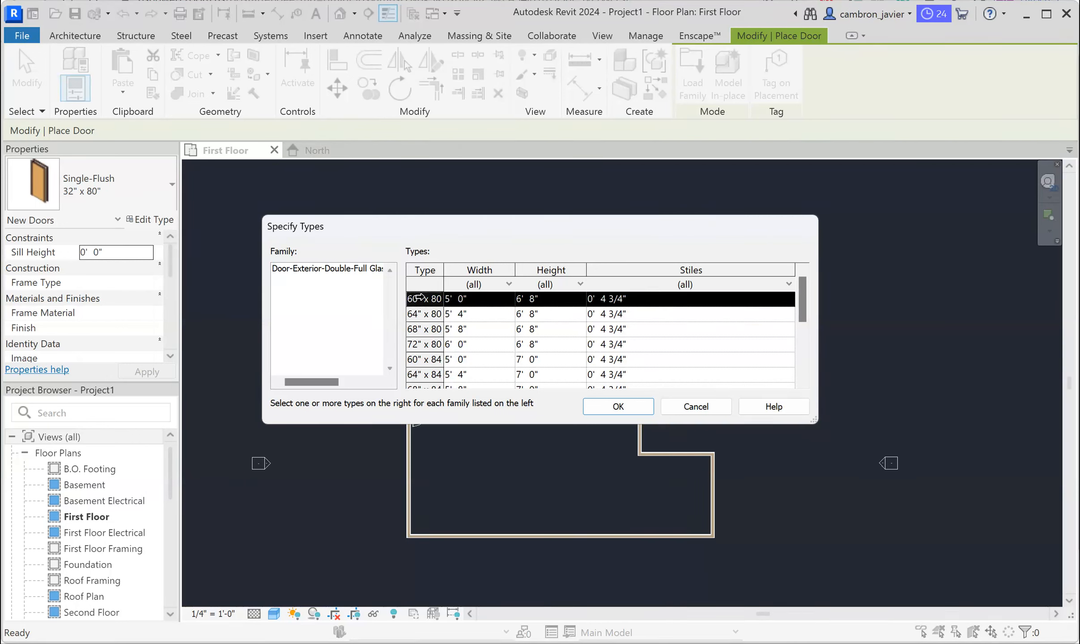
pyautogui.scroll(-3, 421, 315)
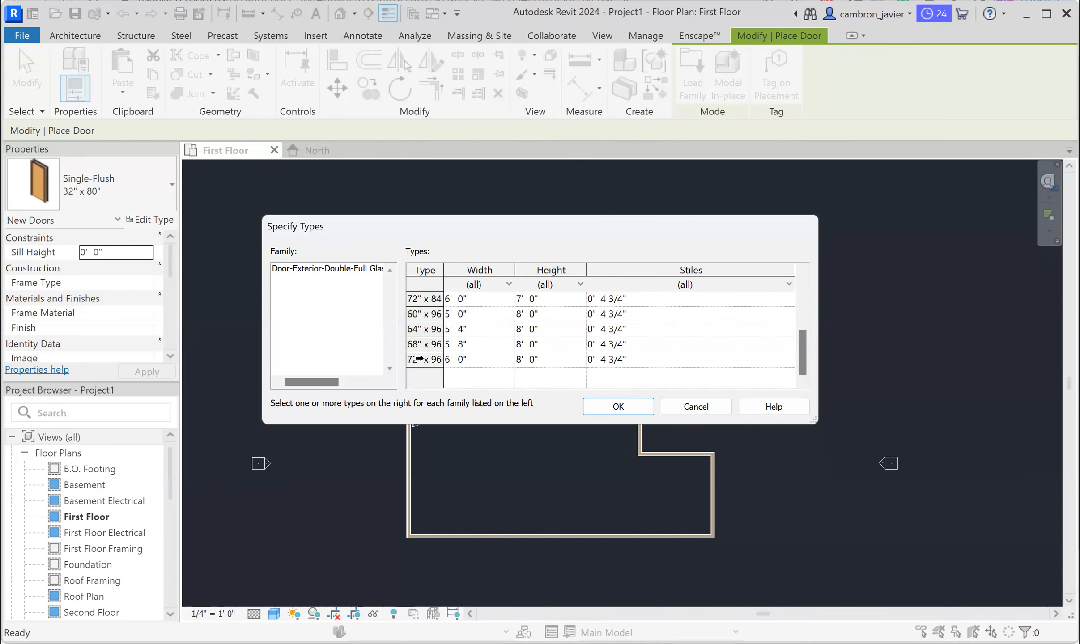
pyautogui.keyDown('shift'); pyautogui.click(419, 359); pyautogui.keyUp('shift')
pyautogui.scroll(3, 419, 340)
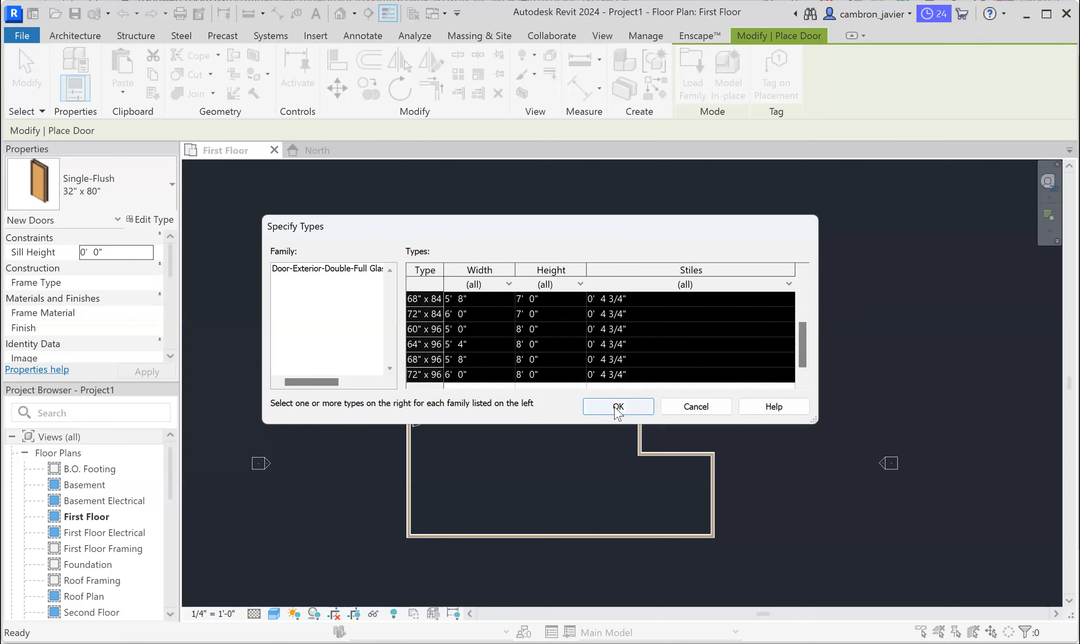
pyautogui.click(620, 408)
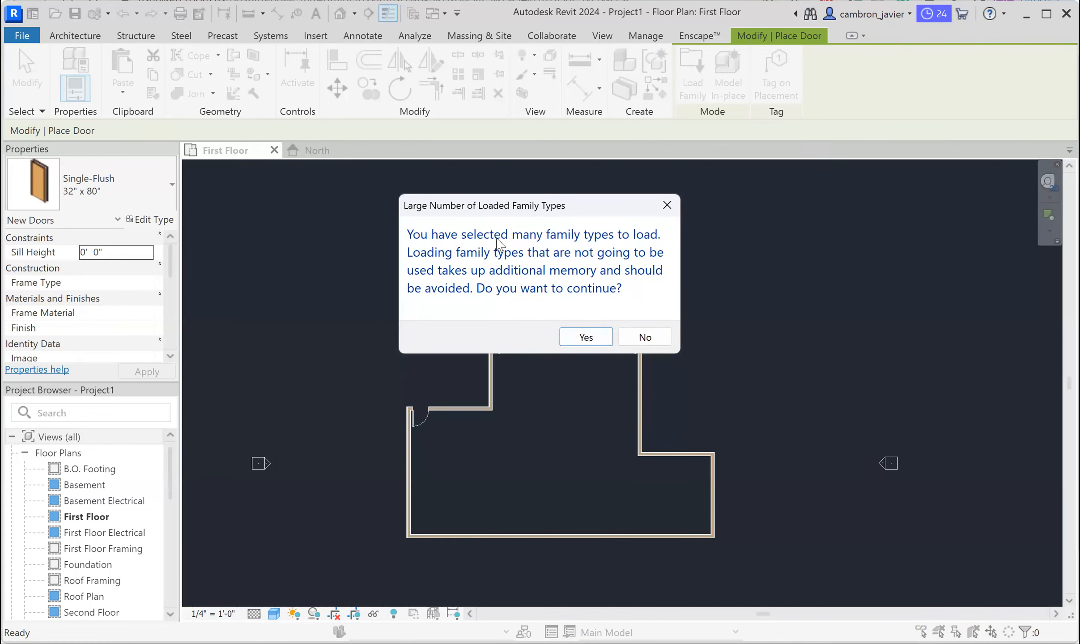
pyautogui.click(605, 341)
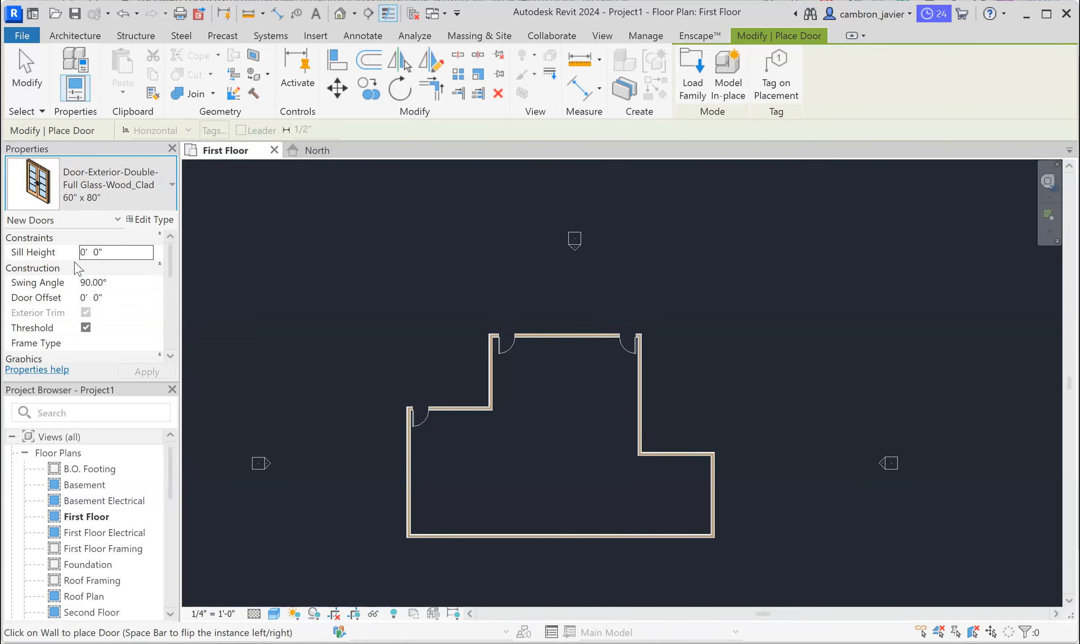
# - Choose the 64" x 80" type of the exterior double full-glass door and check its type properties without changing them
pyautogui.click(73, 197)
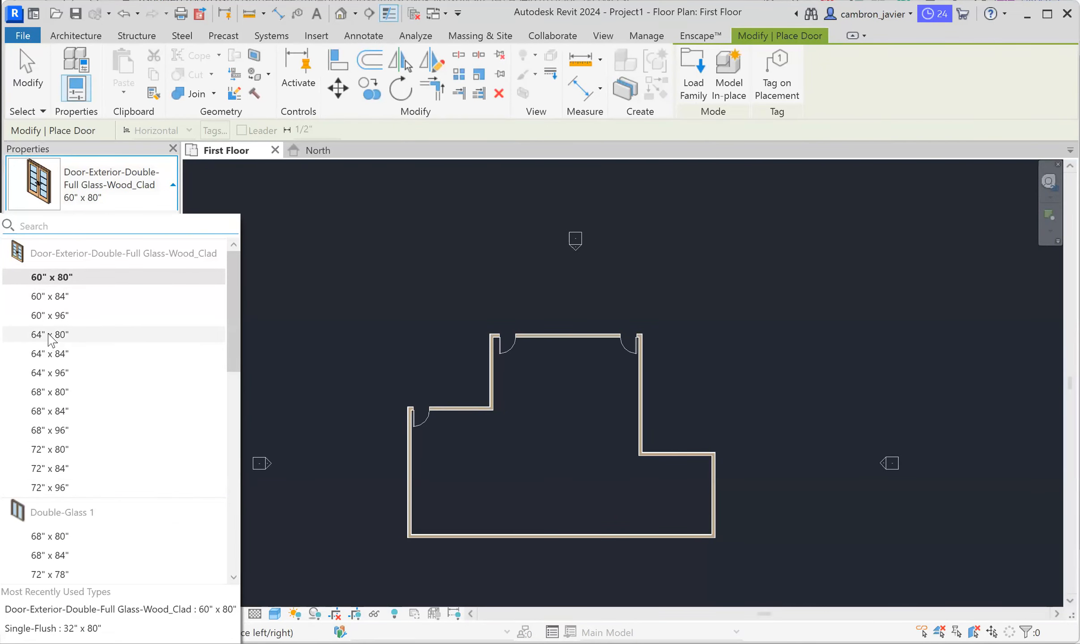
pyautogui.moveTo(53, 338)
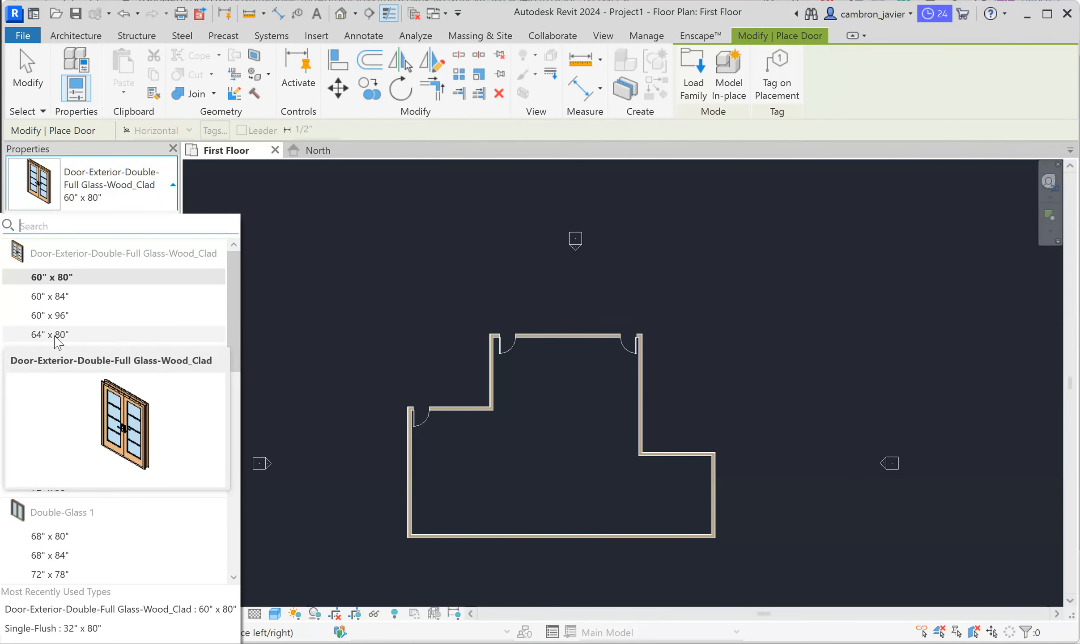
pyautogui.click(55, 344)
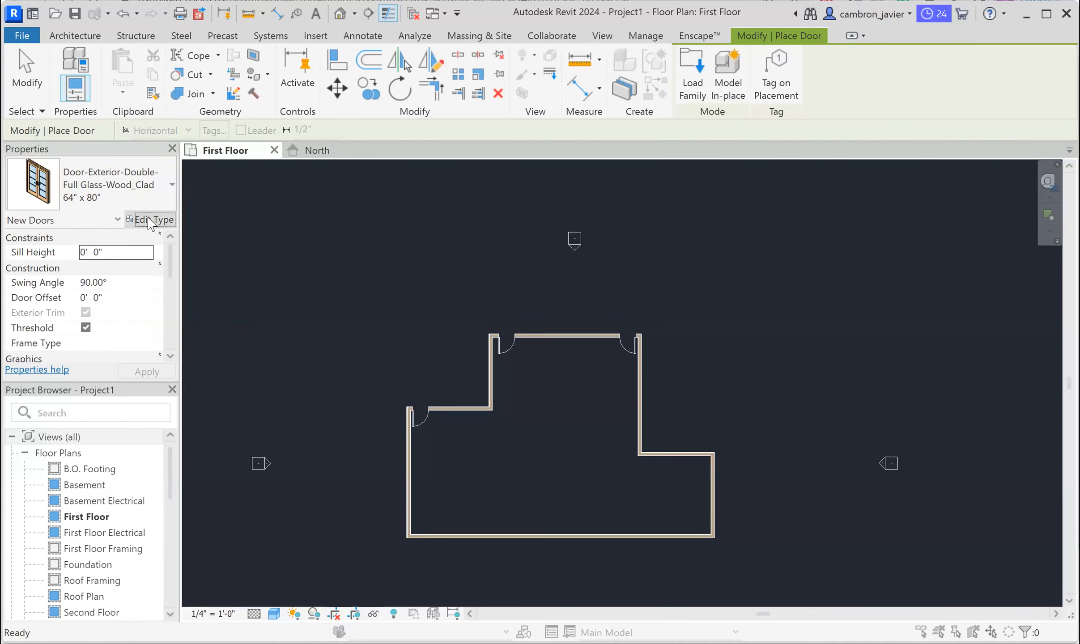
pyautogui.click(153, 220)
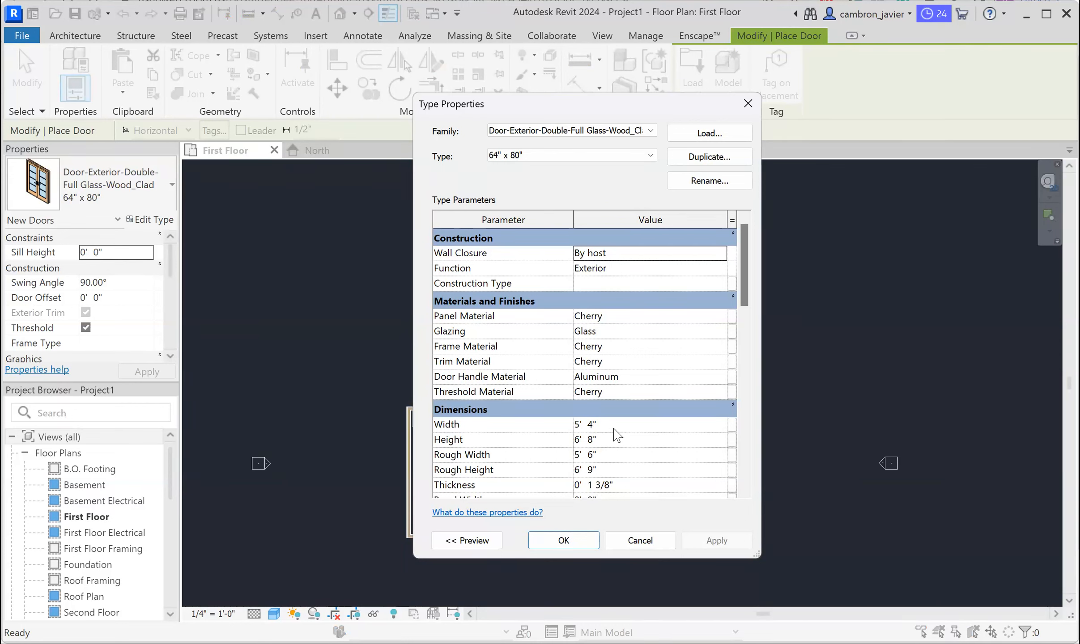
pyautogui.click(640, 540)
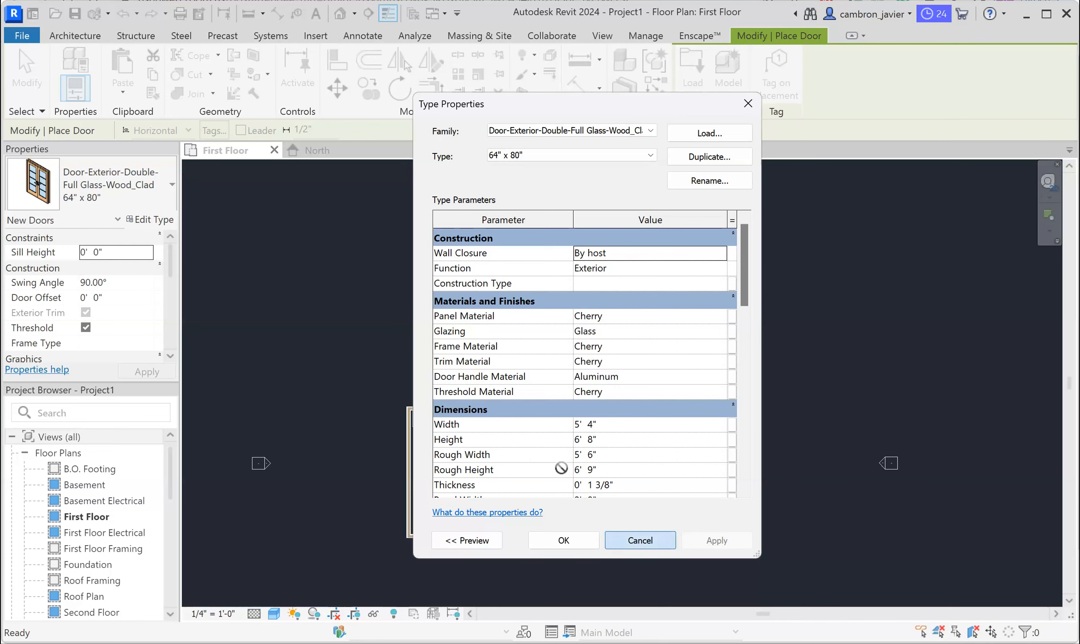
# - Place the double door swinging outward in the north wall between the two single doors, about 4'-6" from the west one's opening
pyautogui.scroll(4, 558, 335)
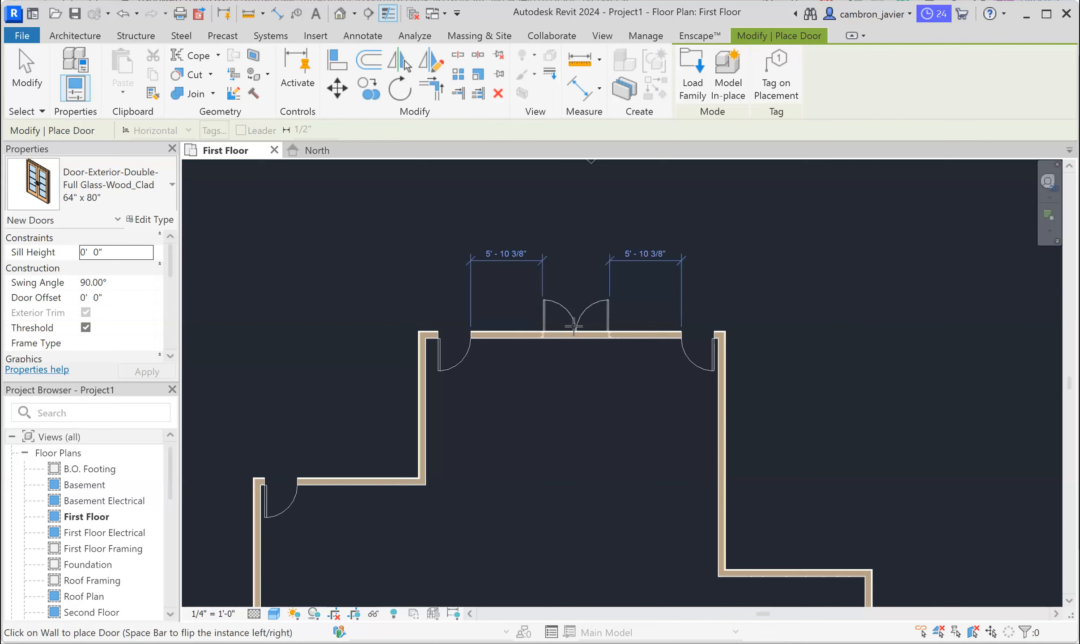
pyautogui.click(560, 328)
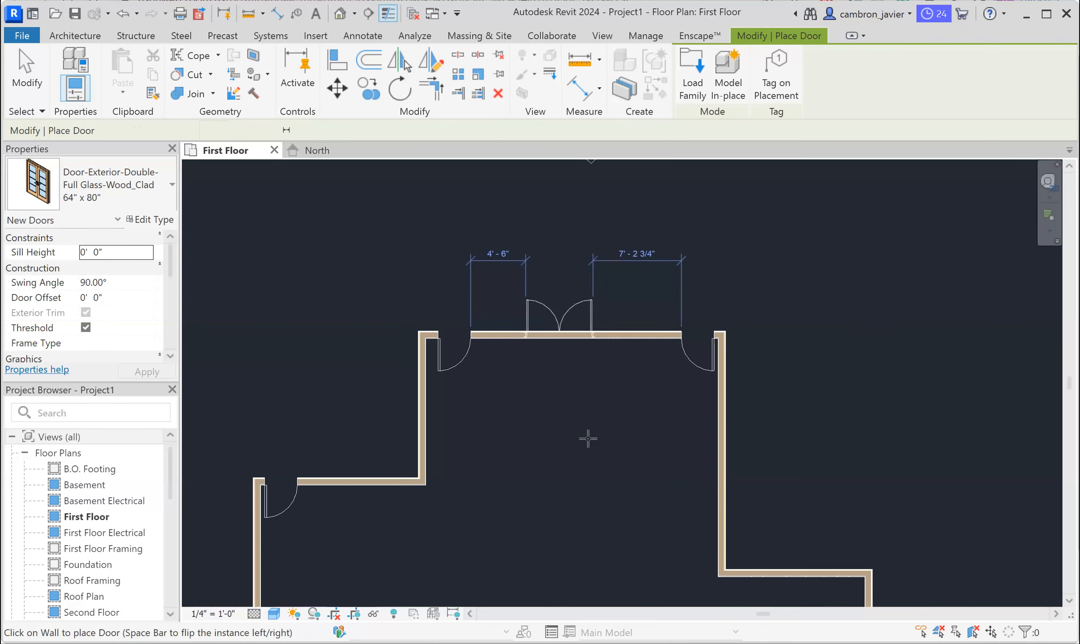
pyautogui.press('Escape')
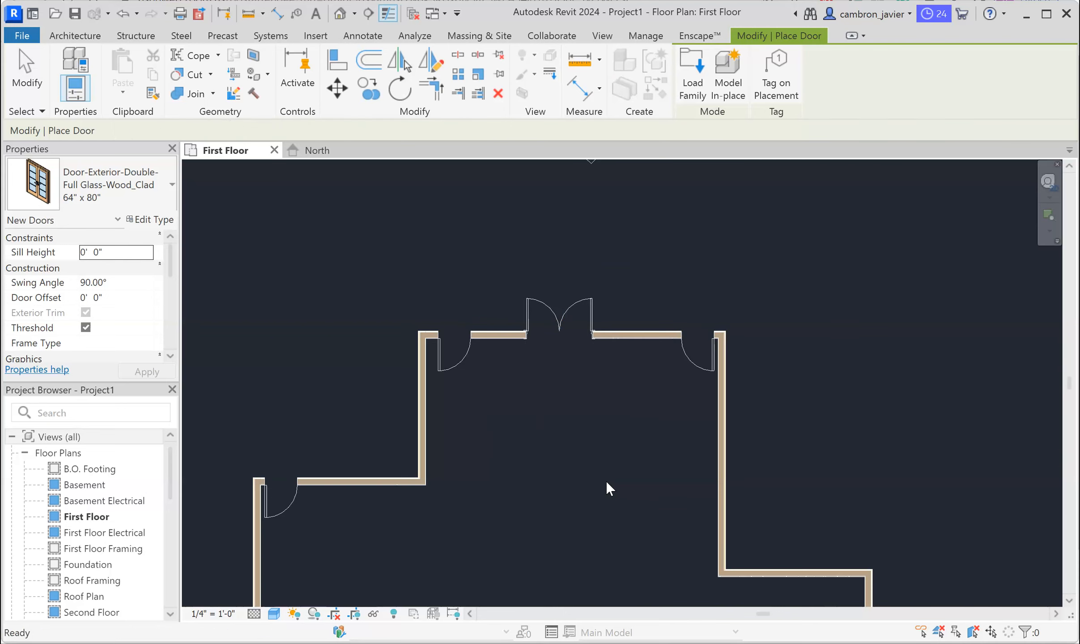
pyautogui.press('Escape')
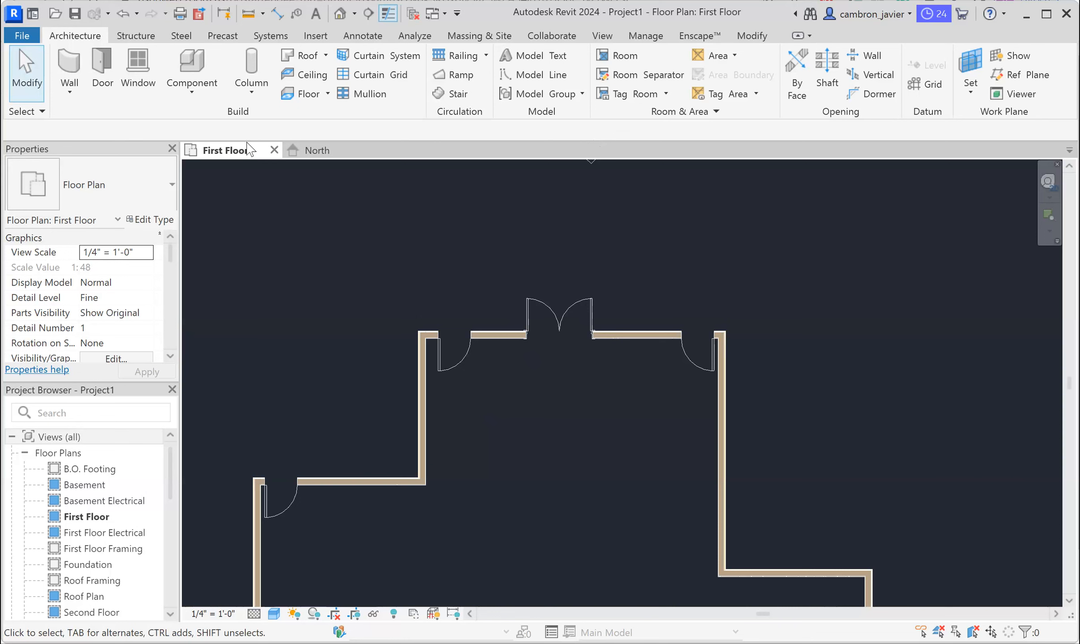
pyautogui.click(103, 72)
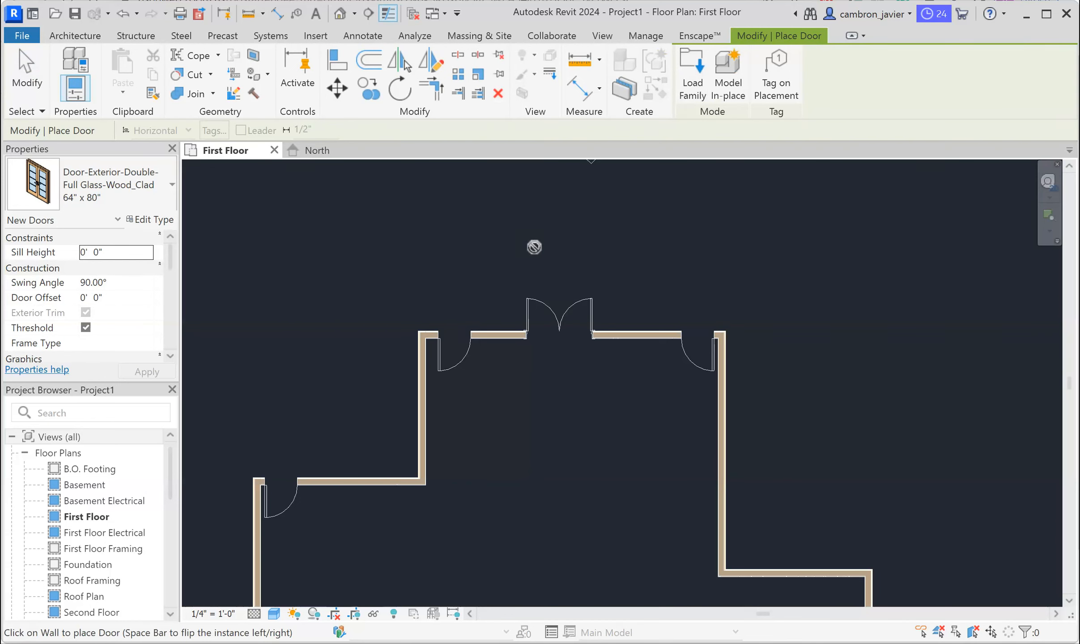
pyautogui.press('Escape')
pyautogui.press('Escape')
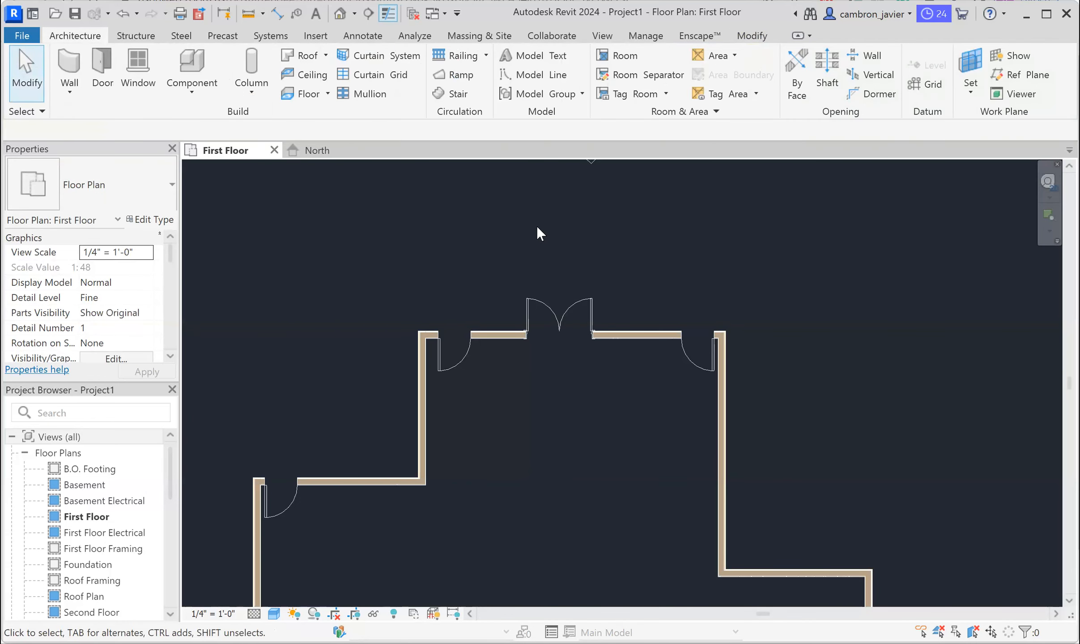
# - Start placing windows using the Fixed with Trim 36" x 72" type
pyautogui.scroll(-1, 495, 225)
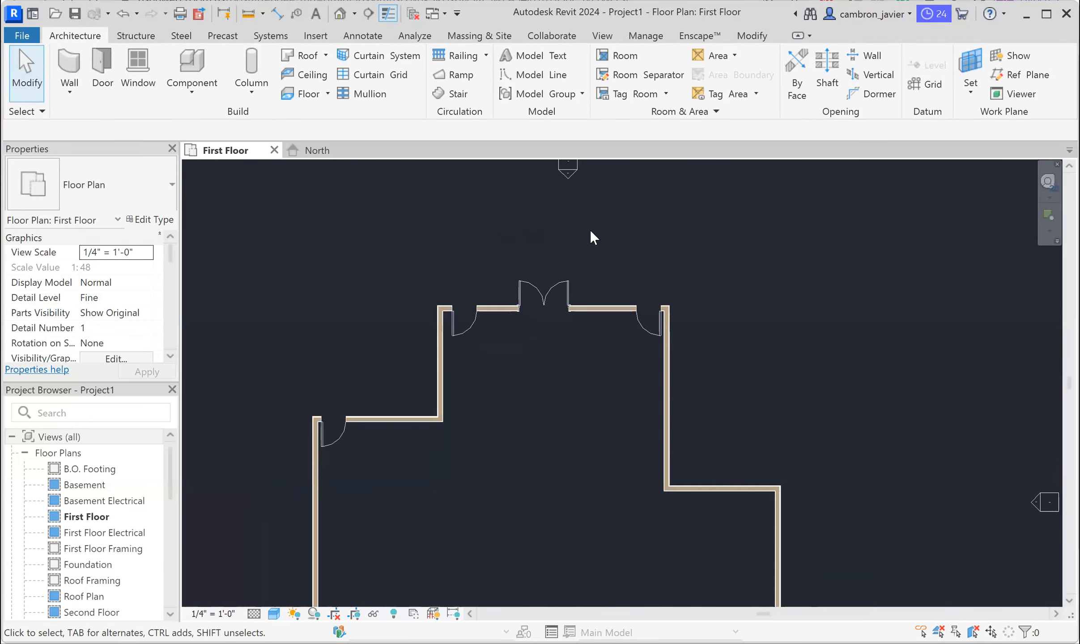
pyautogui.scroll(-2, 591, 228)
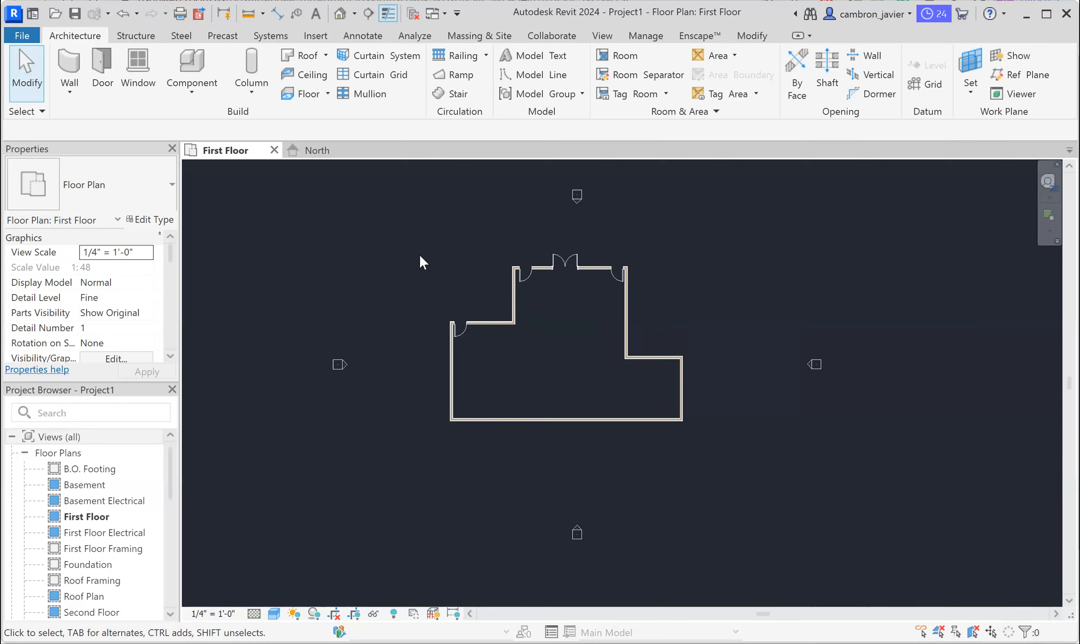
pyautogui.click(139, 69)
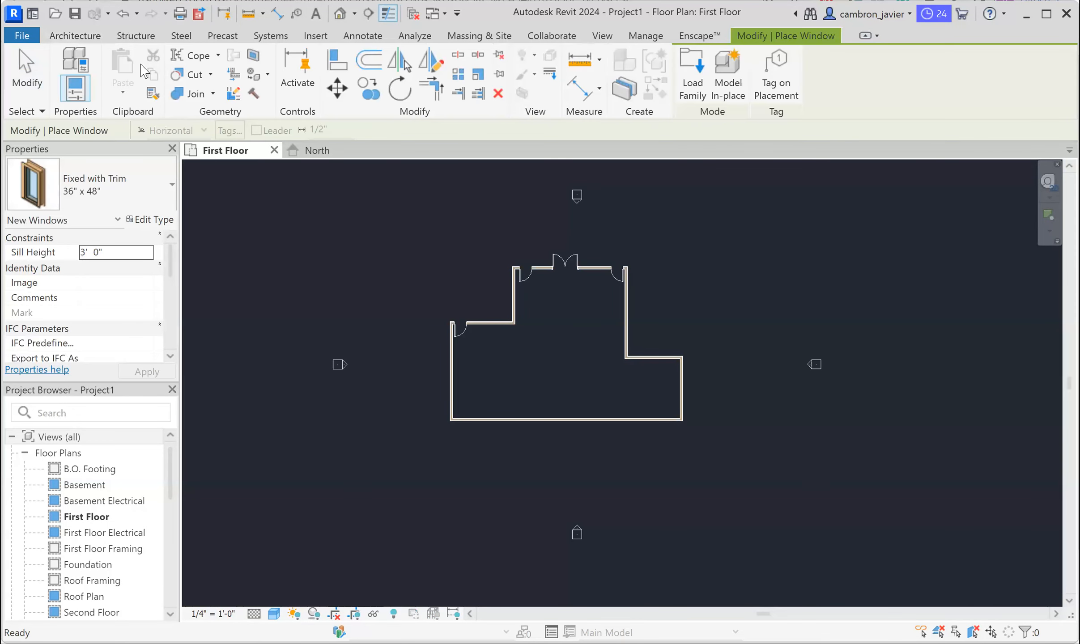
pyautogui.click(80, 188)
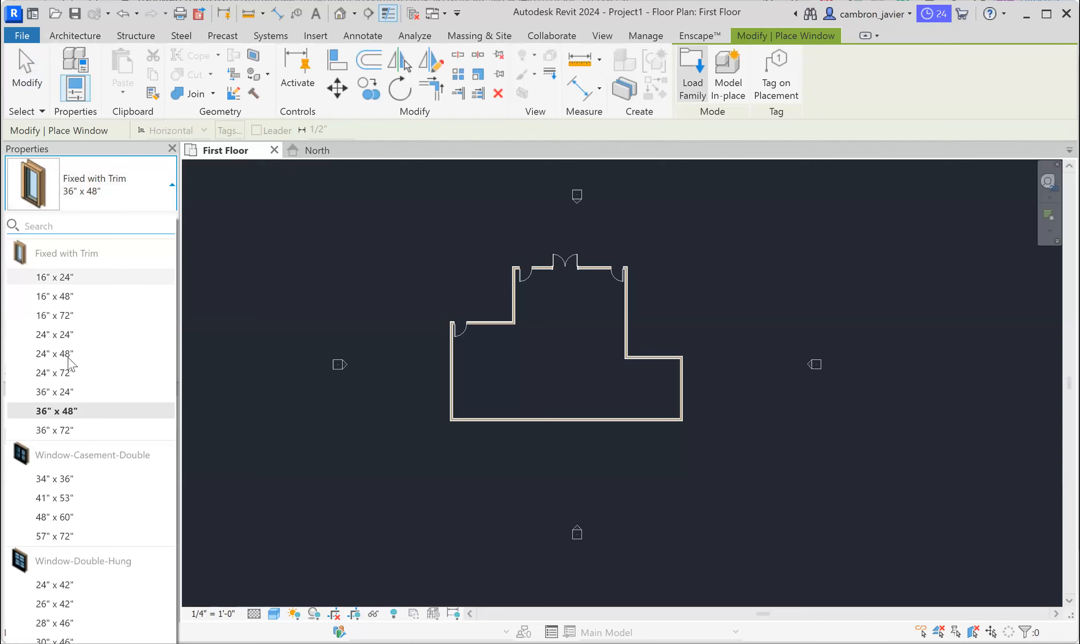
pyautogui.moveTo(57, 360)
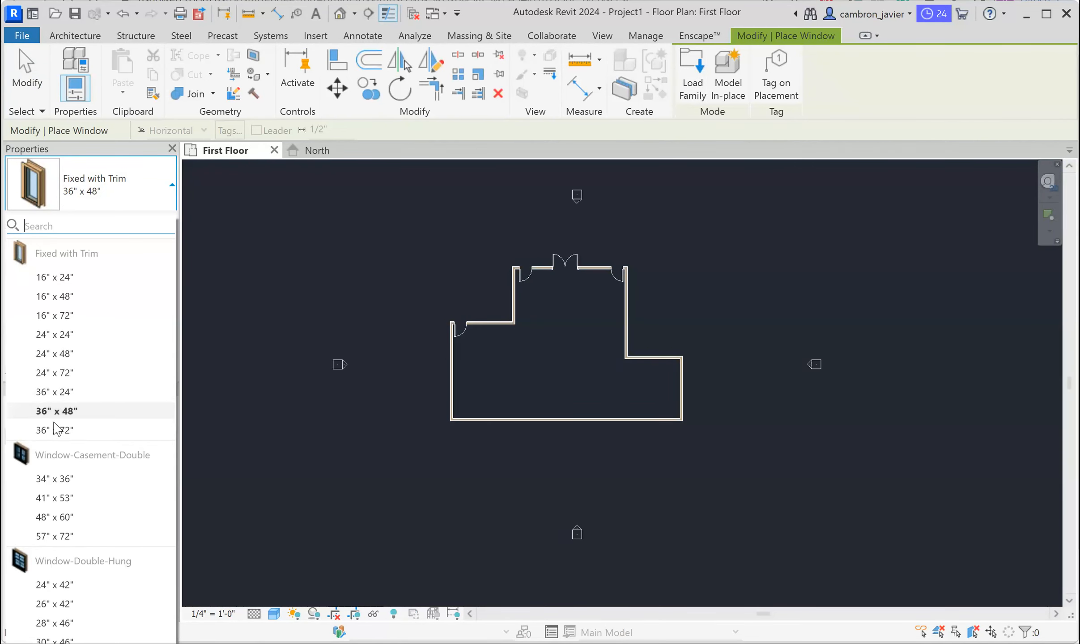
pyautogui.click(55, 431)
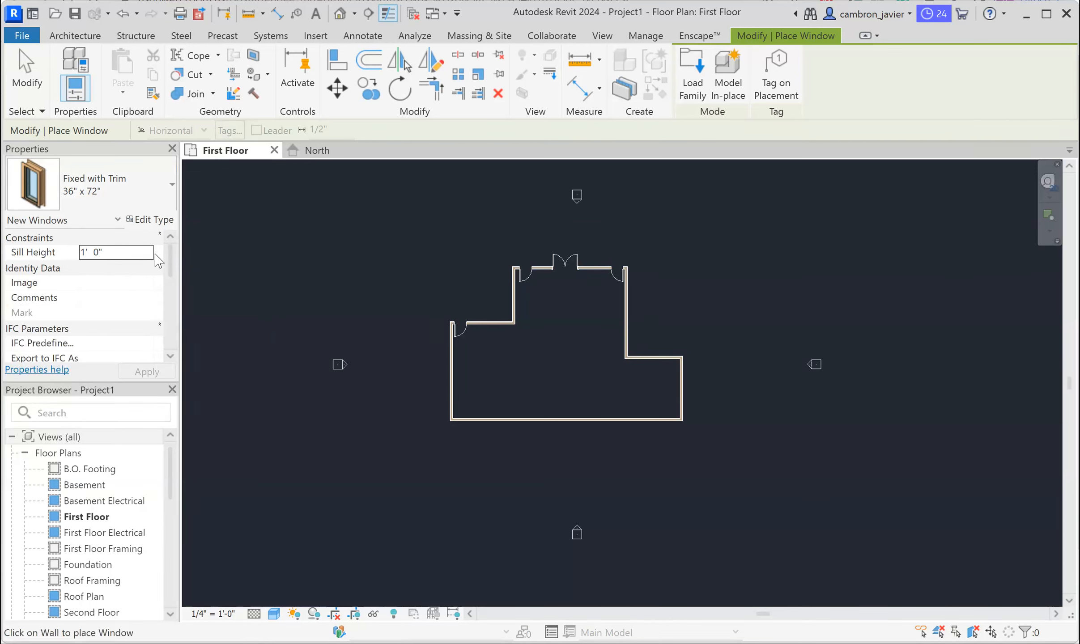
# - Examine the window placement preview along the south exterior wall, comparing its orientation toward the outer and inner wall faces
pyautogui.scroll(1, 502, 439)
pyautogui.scroll(4, 461, 410)
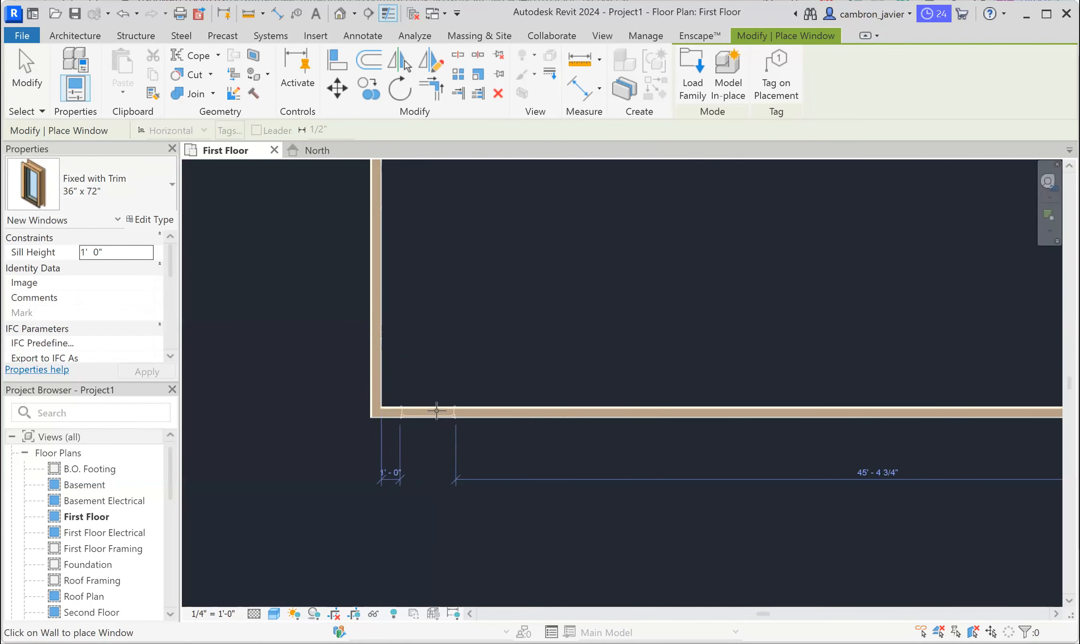
pyautogui.scroll(2, 452, 411)
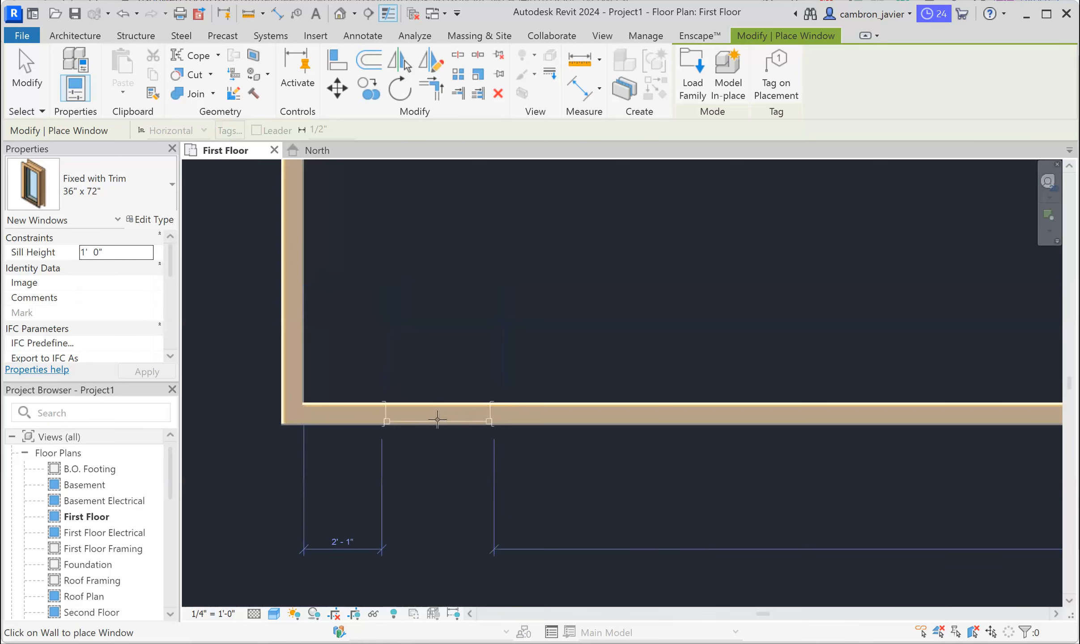
pyautogui.scroll(2, 435, 421)
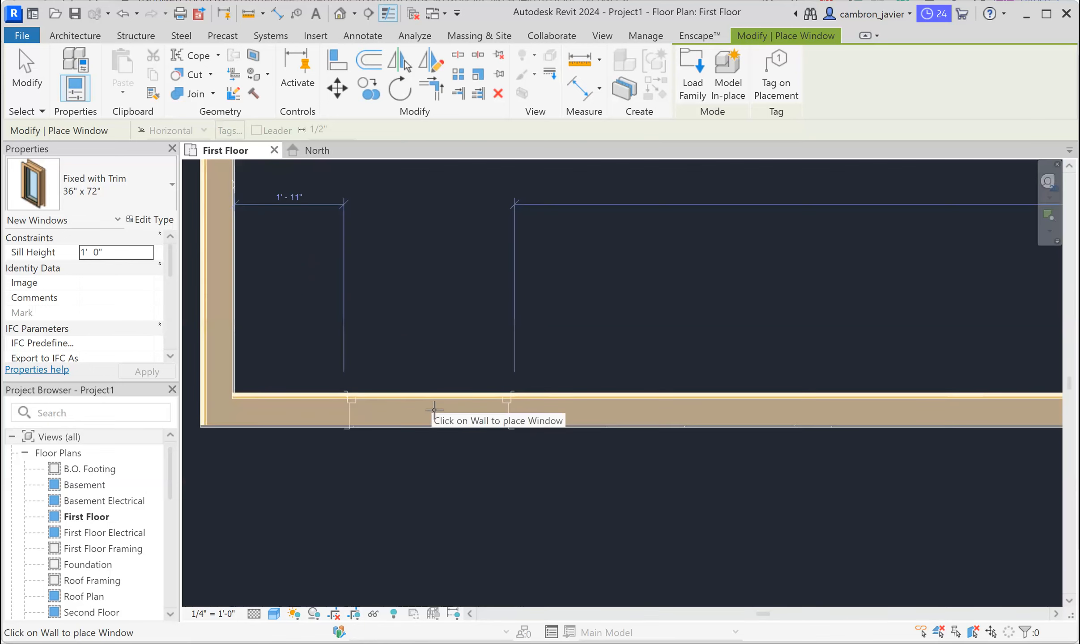
pyautogui.scroll(1, 434, 419)
pyautogui.scroll(1, 448, 419)
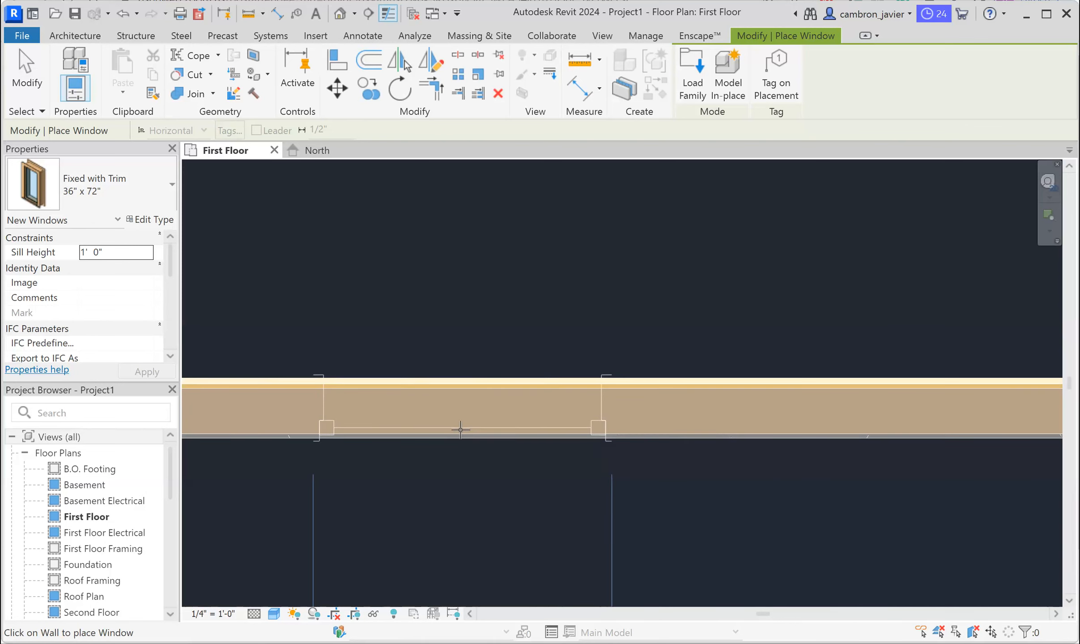
pyautogui.scroll(-3, 459, 431)
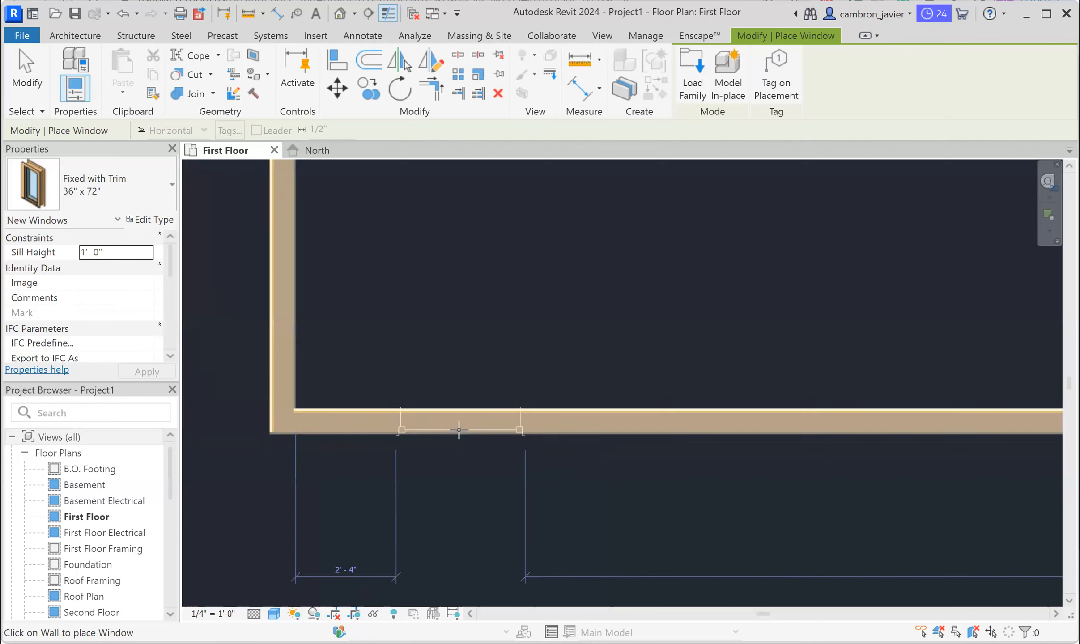
pyautogui.scroll(-5, 362, 415)
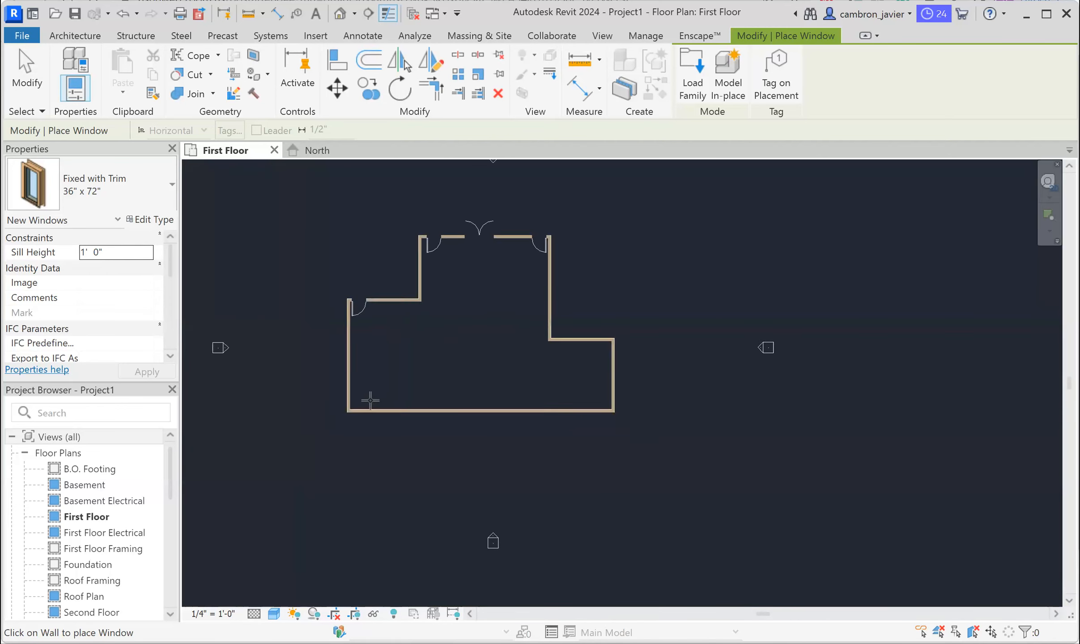
# - Place a window in the short horizontal wall of the east step, about 2'-0" from the inner corner, and check its orientation
pyautogui.scroll(6, 551, 340)
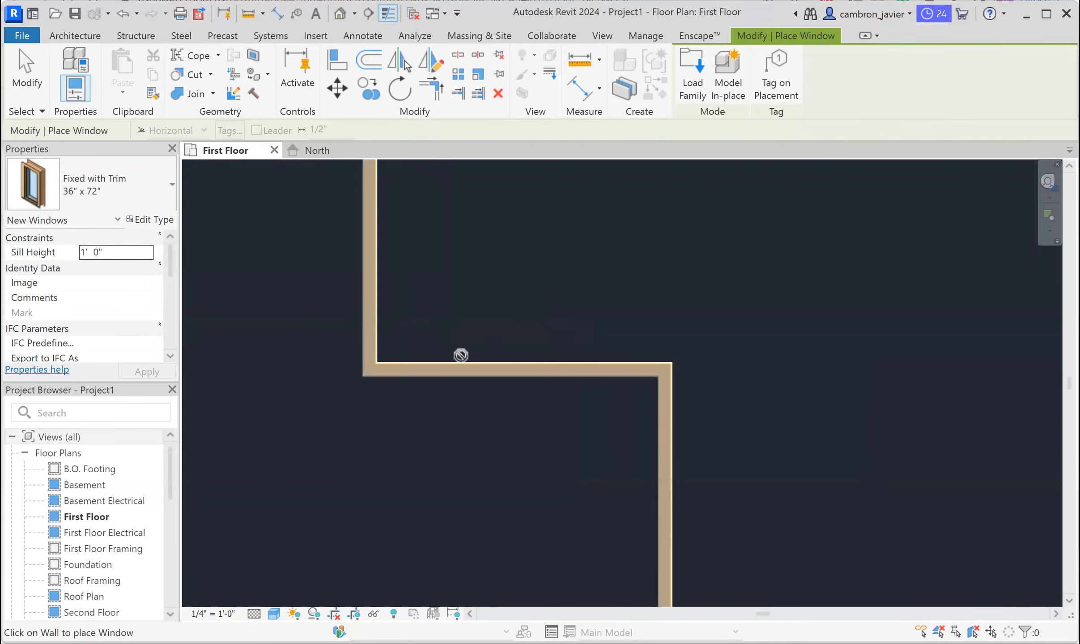
pyautogui.scroll(3, 478, 369)
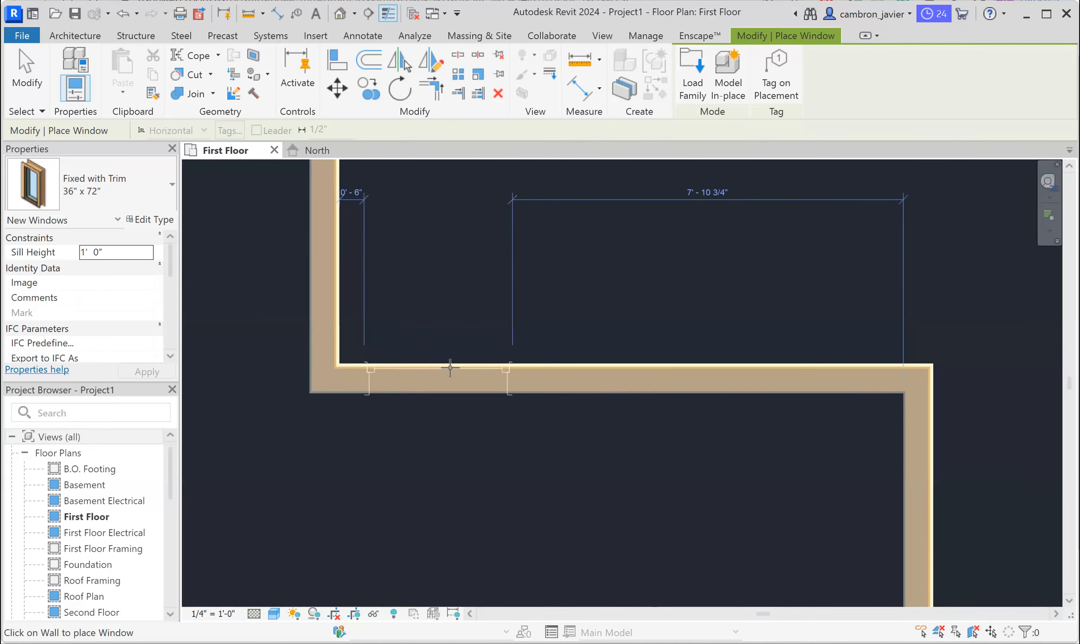
pyautogui.scroll(2, 456, 369)
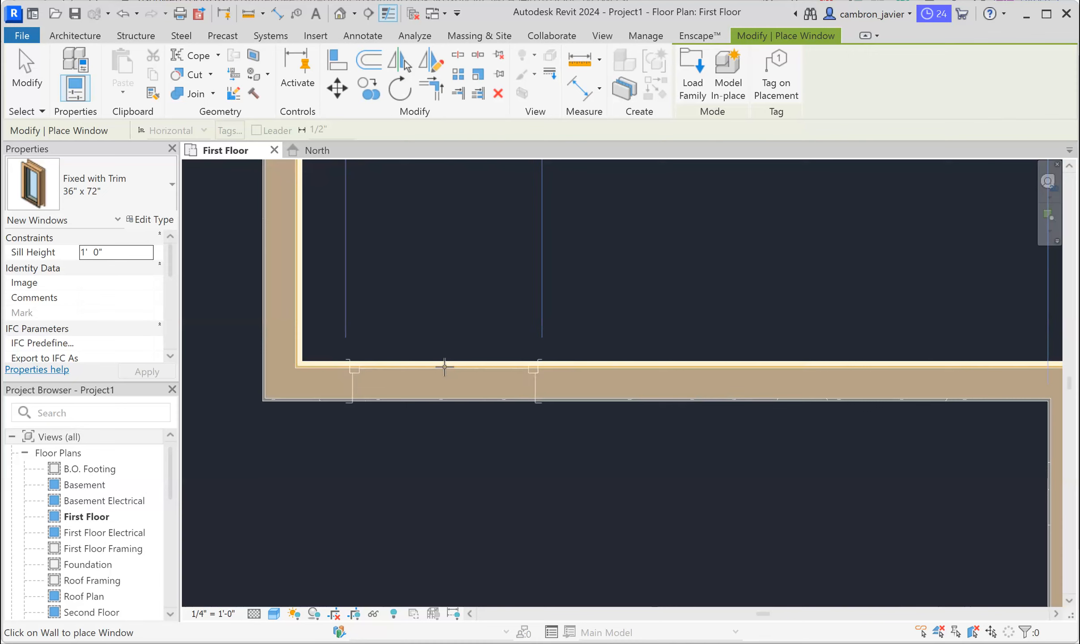
pyautogui.scroll(-3, 467, 370)
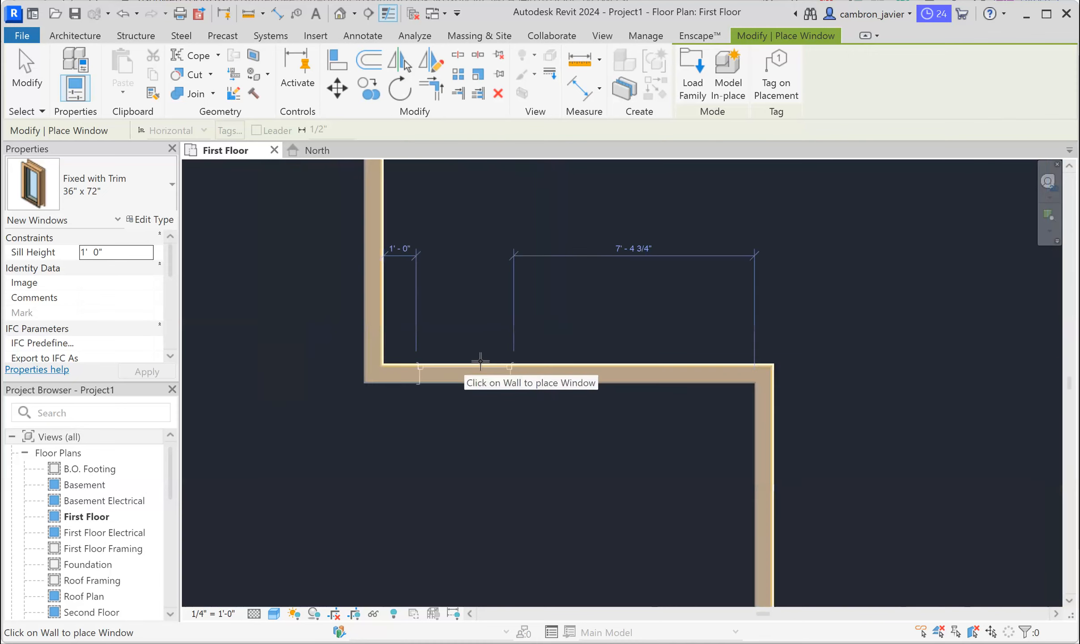
pyautogui.scroll(1, 540, 357)
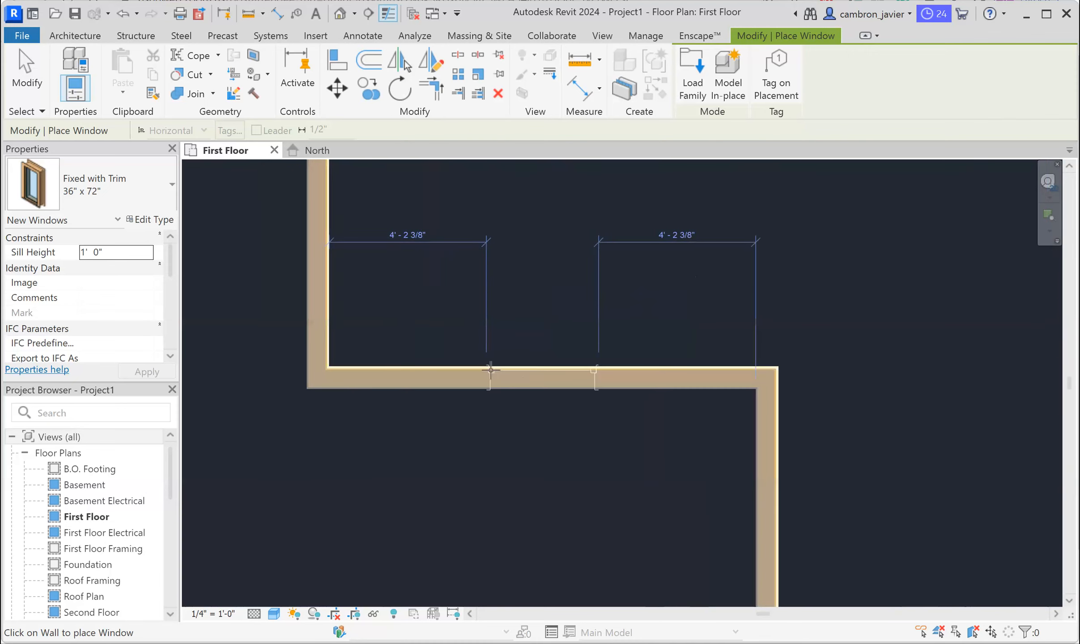
pyautogui.scroll(3, 454, 372)
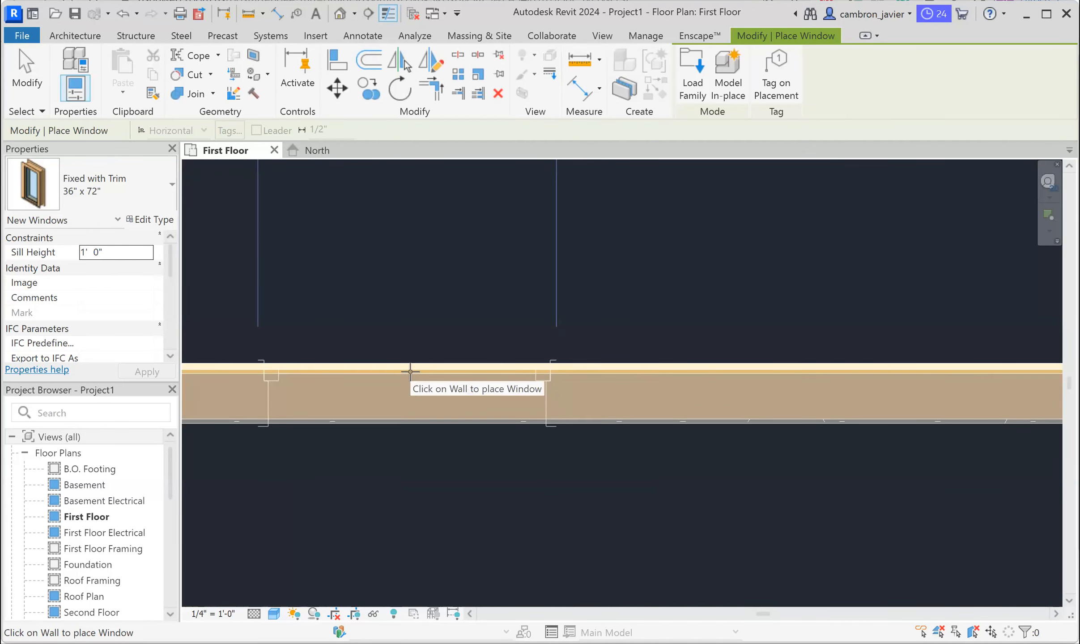
pyautogui.scroll(-2, 416, 372)
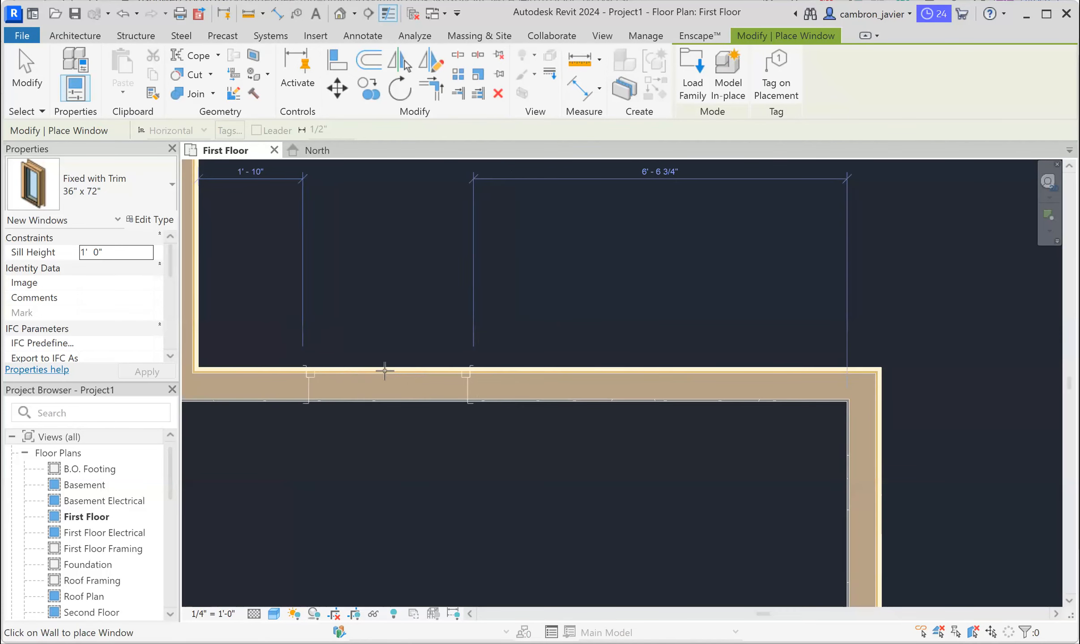
pyautogui.click(384, 447)
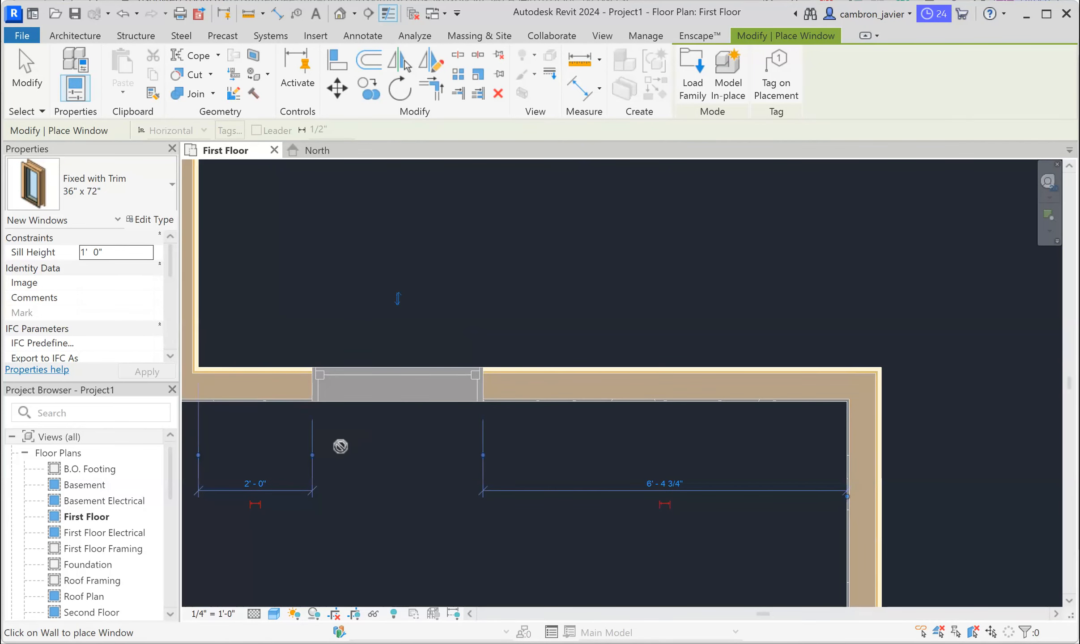
pyautogui.press('Escape')
pyautogui.press('Escape')
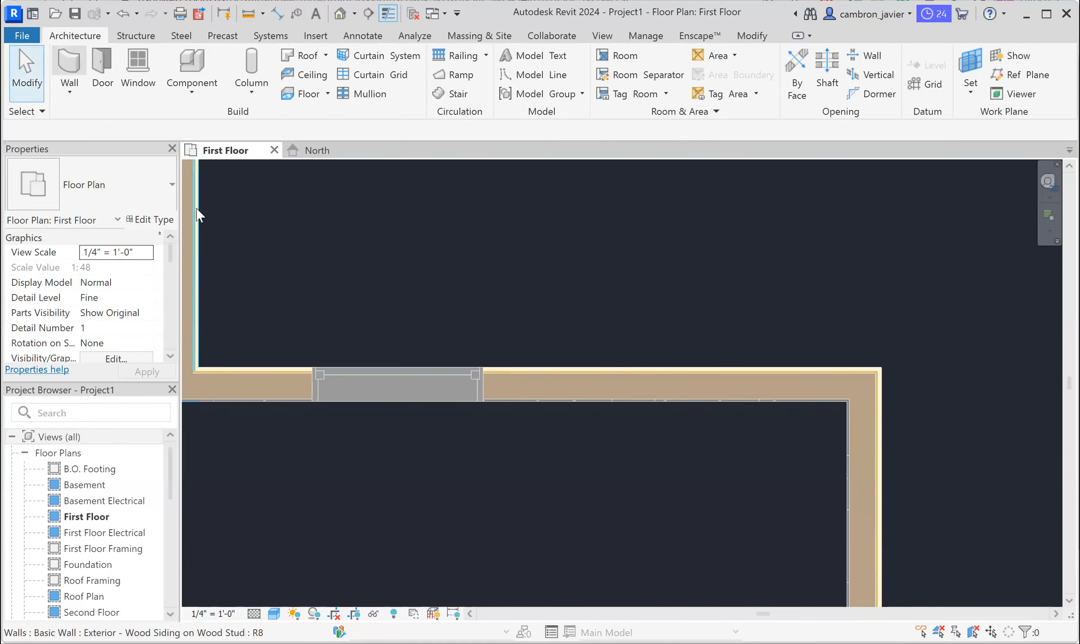
pyautogui.scroll(4, 336, 378)
pyautogui.scroll(2, 345, 378)
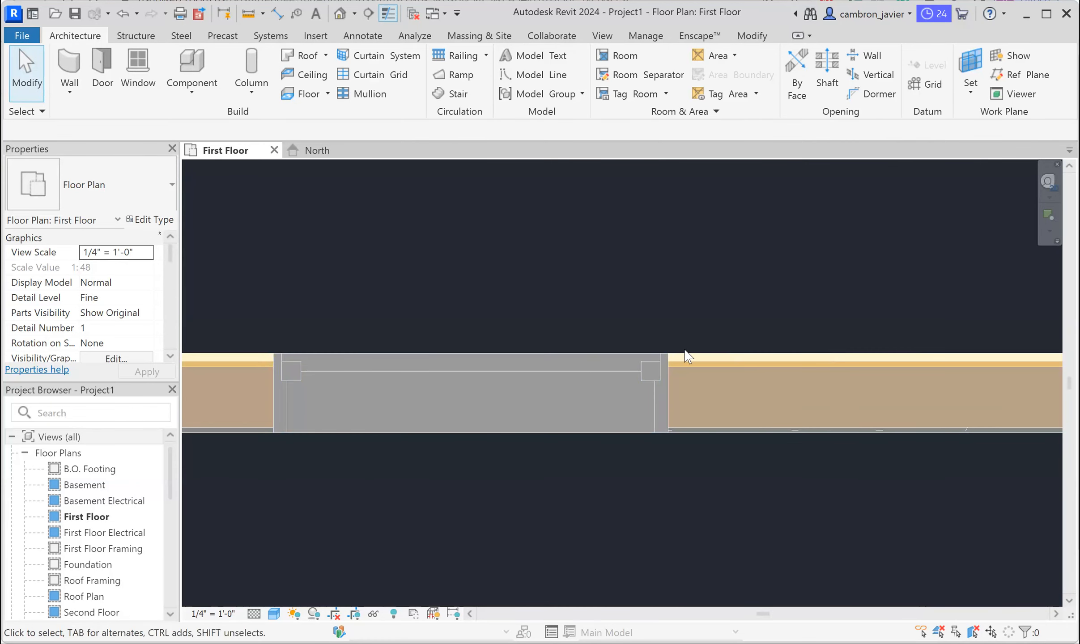
pyautogui.scroll(-2, 650, 340)
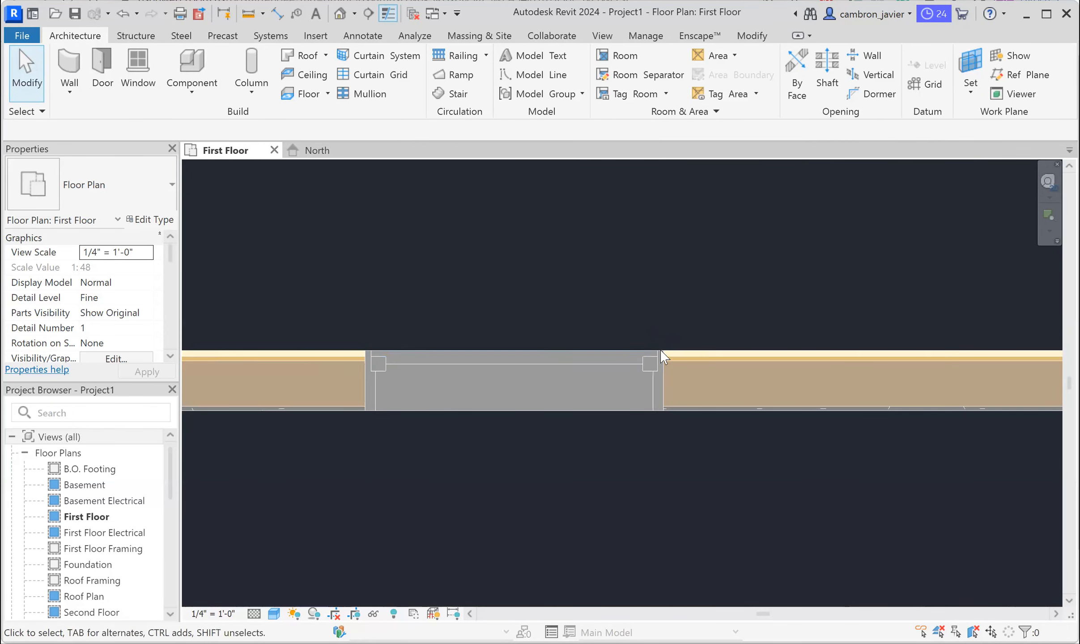
pyautogui.scroll(-1, 211, 222)
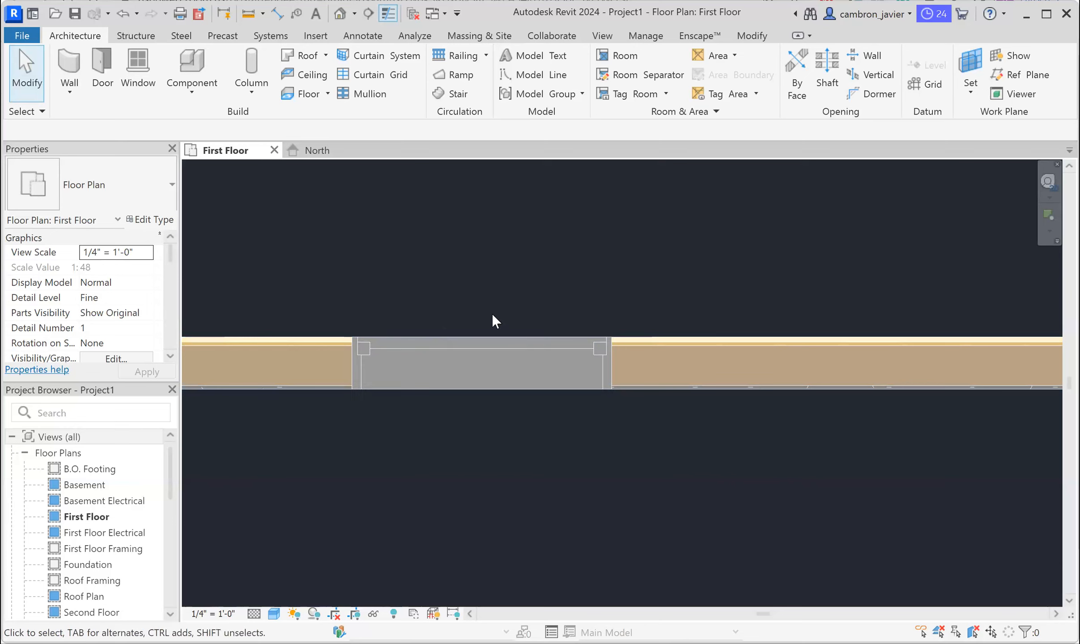
# - Set the distance from the inner corner to the window in the east step's short horizontal wall to 3'-6"
pyautogui.scroll(-3, 493, 314)
pyautogui.scroll(-3, 487, 410)
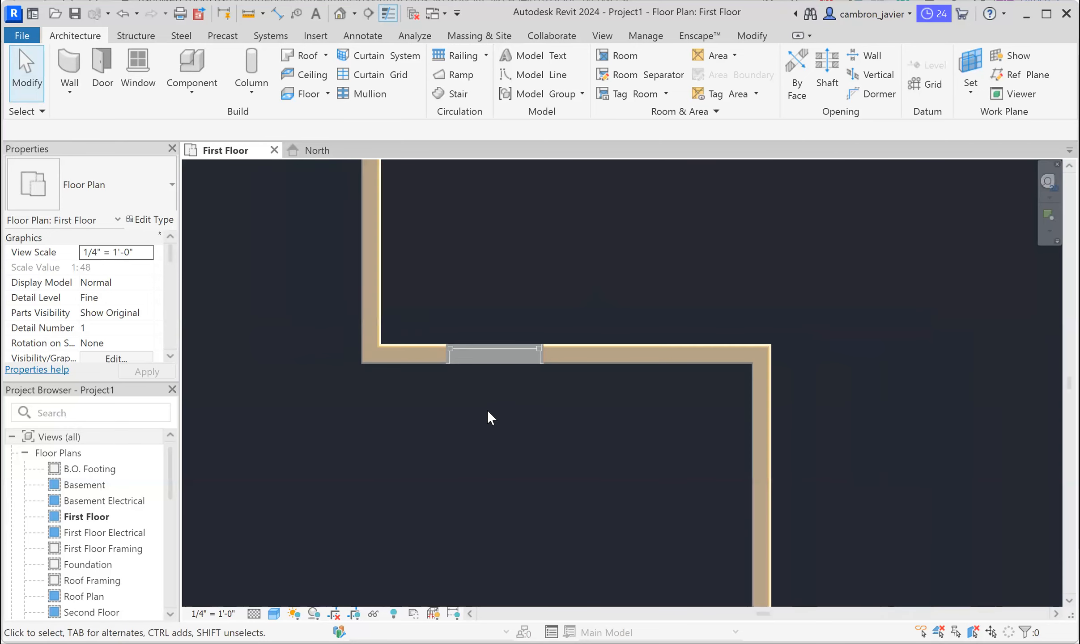
pyautogui.scroll(3, 461, 344)
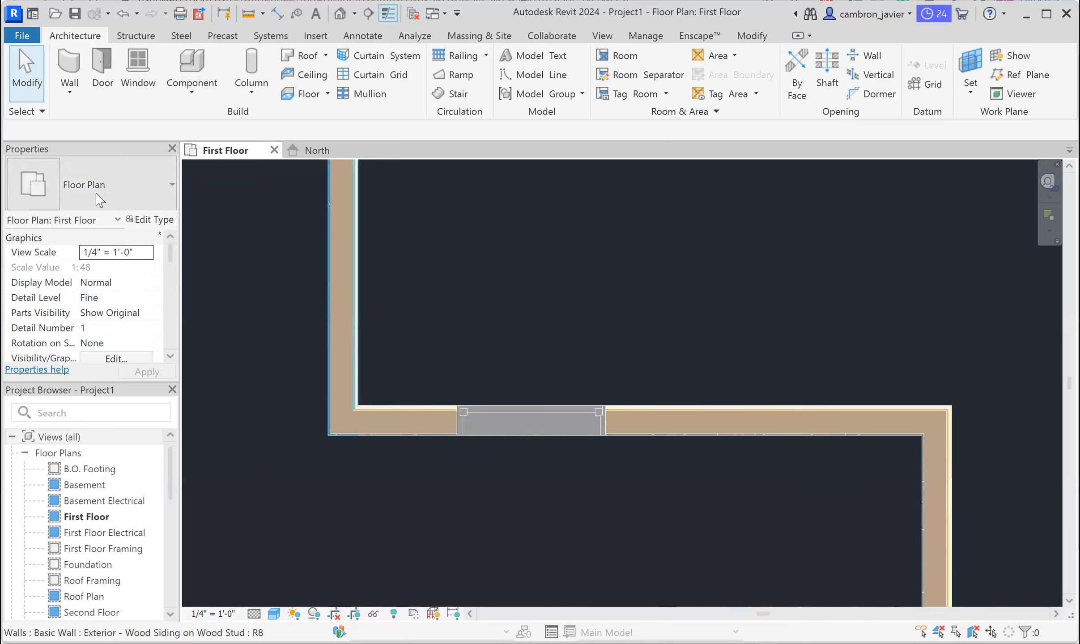
pyautogui.click(521, 409)
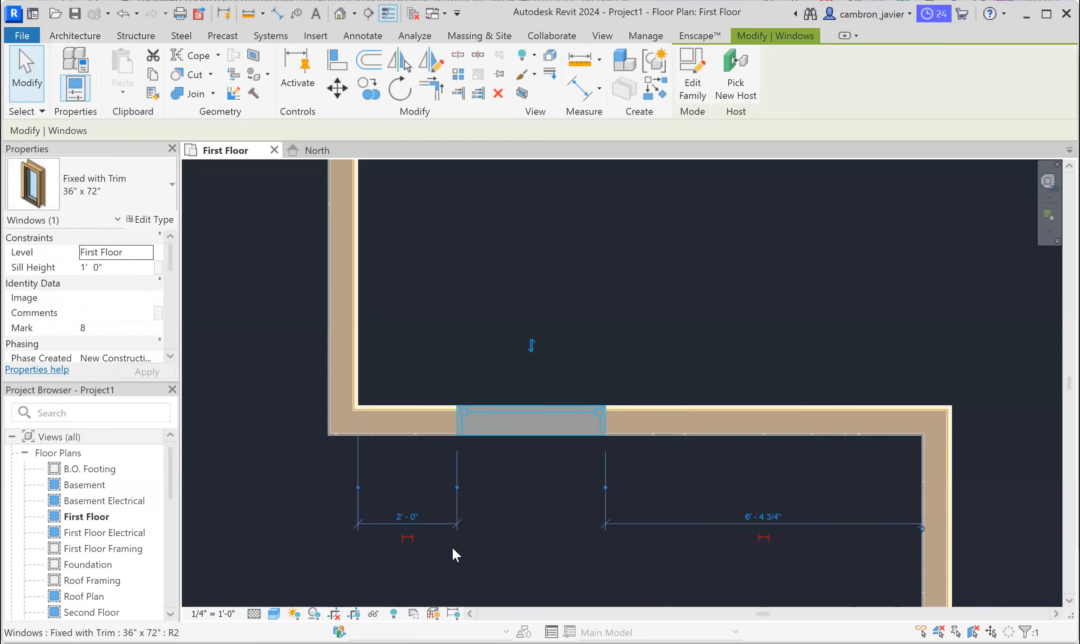
pyautogui.click(408, 518)
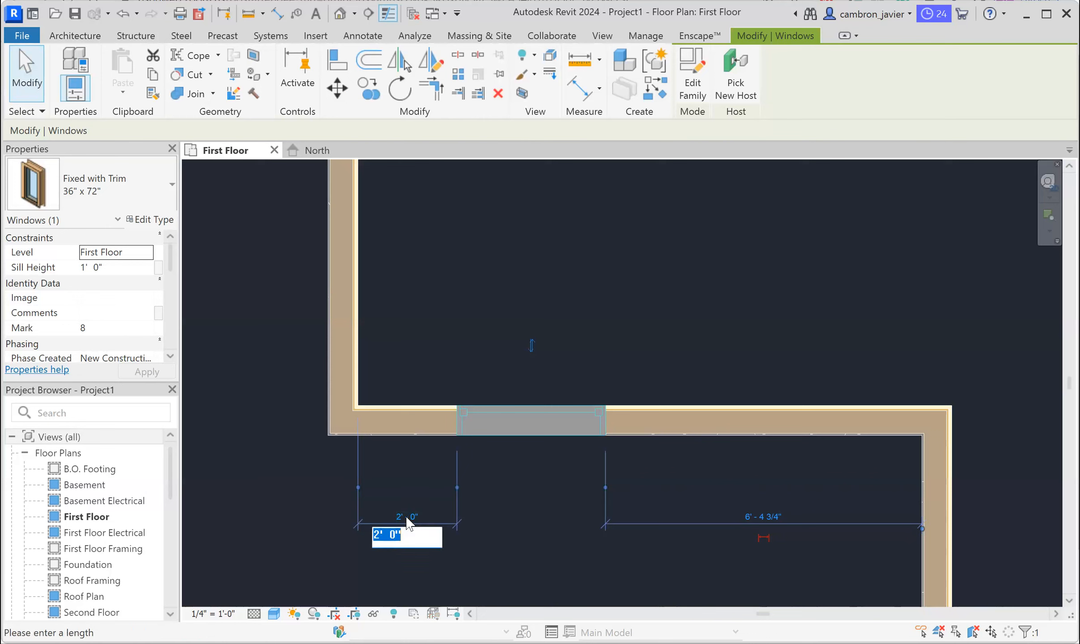
pyautogui.write('3 6')
pyautogui.press('Return')
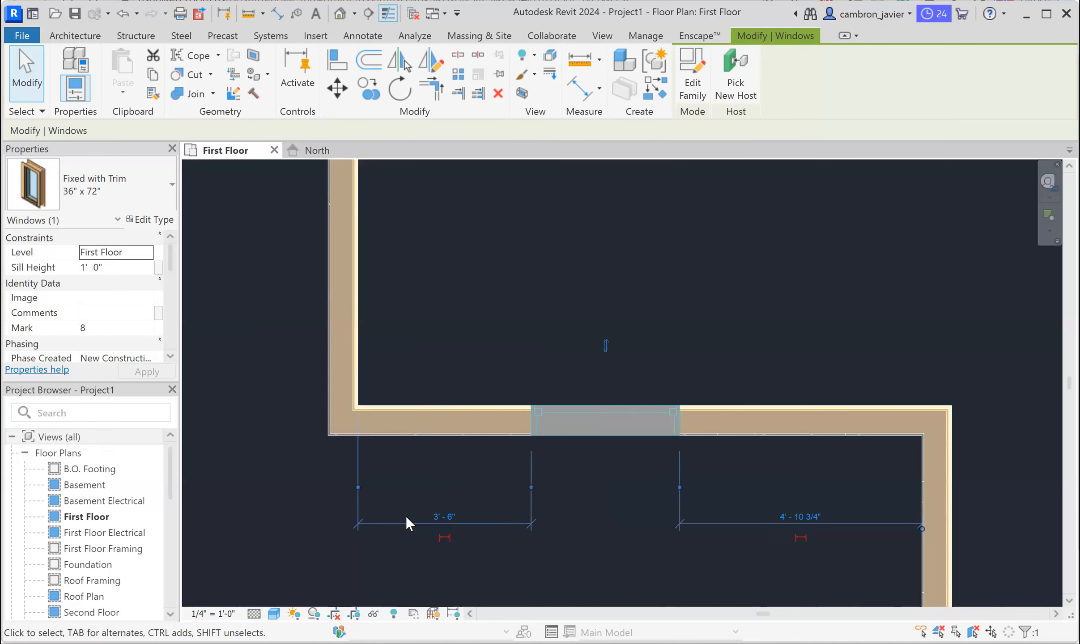
pyautogui.click(480, 318)
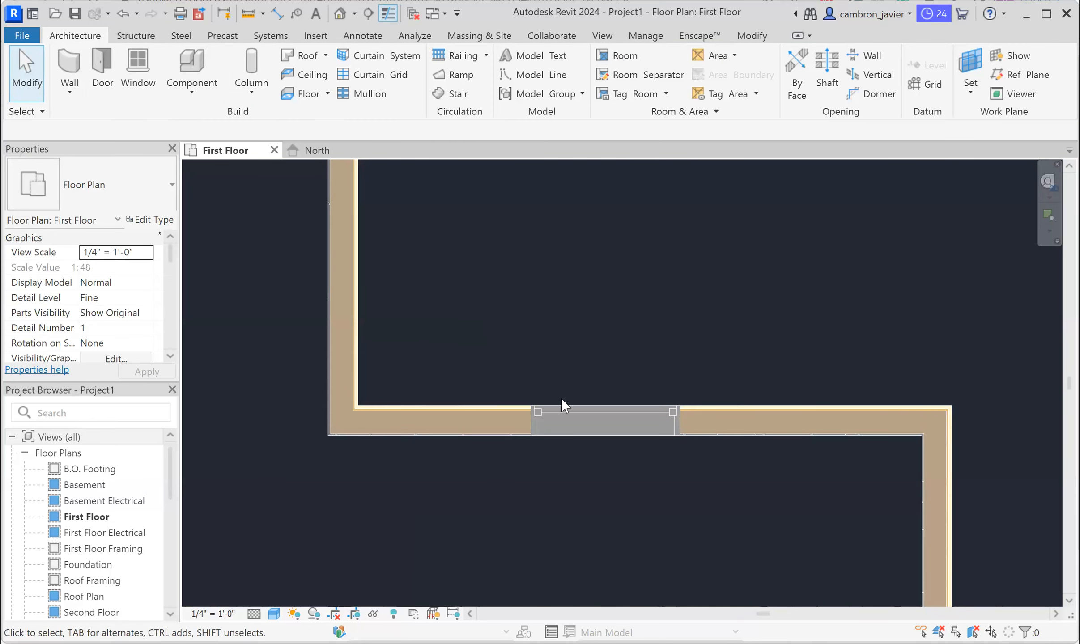
# - Open the North elevation and compare the 36" x 72" window's sill and head heights with the adjacent single door
pyautogui.click(589, 411)
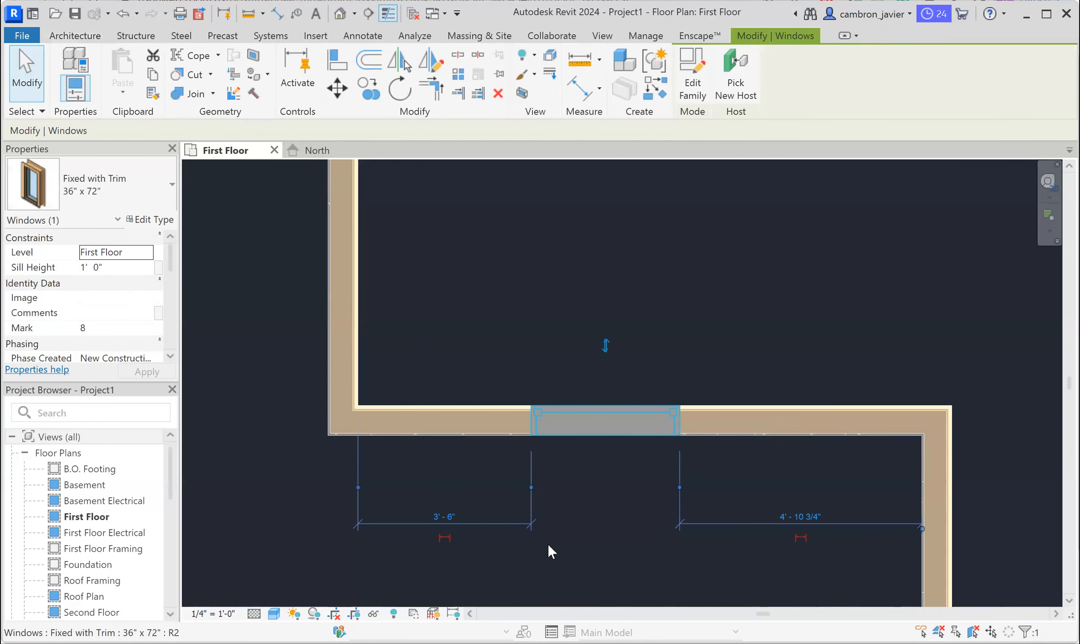
pyautogui.scroll(-5, 574, 470)
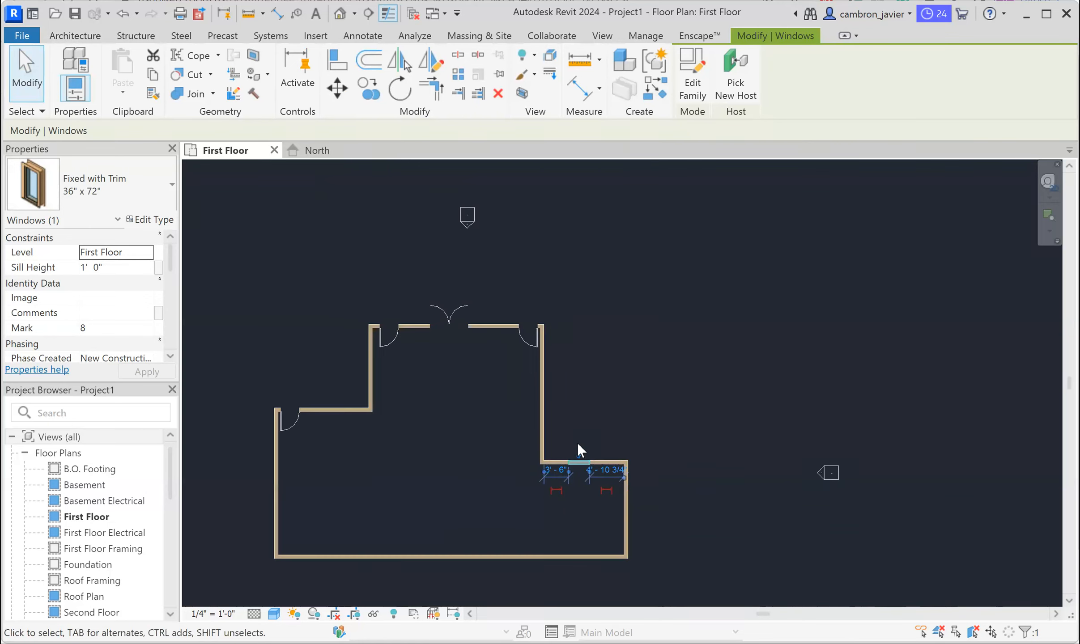
pyautogui.scroll(2, 577, 442)
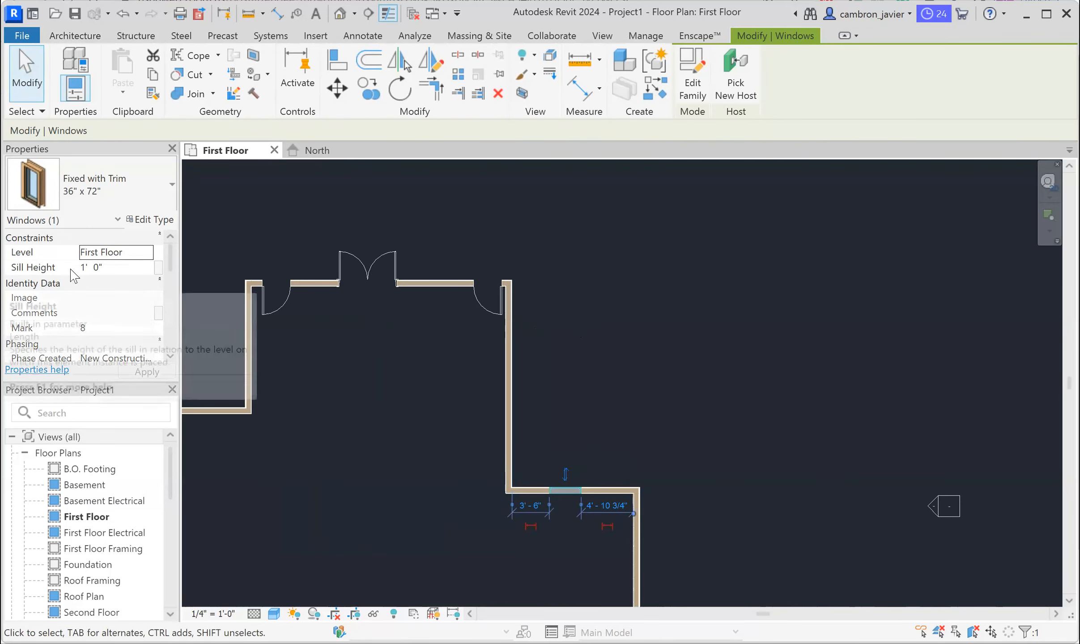
pyautogui.scroll(-2, 536, 419)
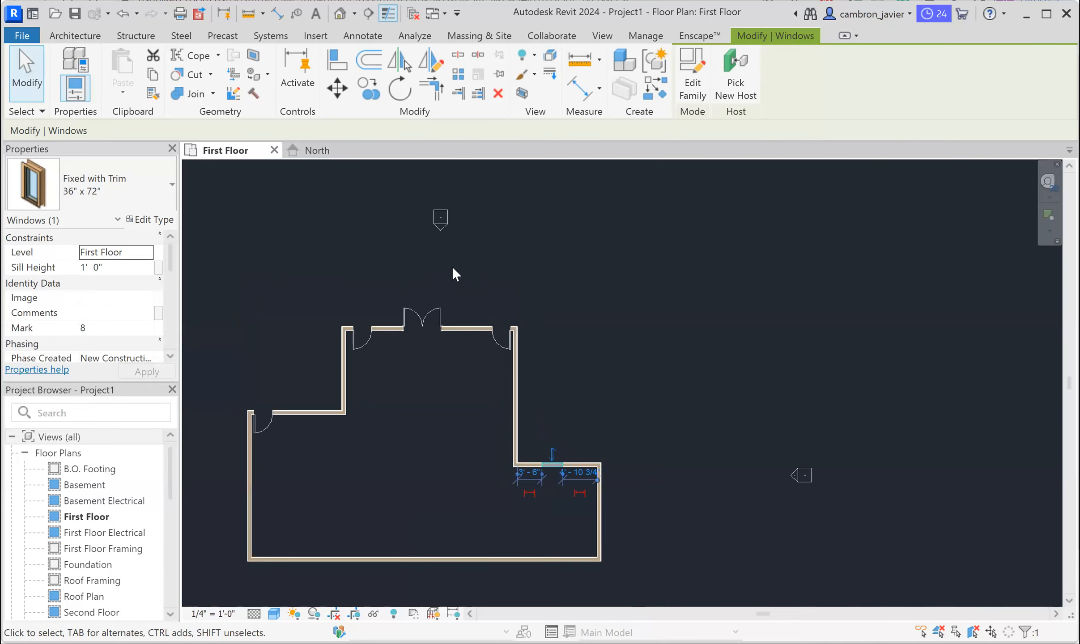
pyautogui.click(452, 266)
pyautogui.doubleClick(441, 225)
pyautogui.scroll(-3, 695, 392)
pyautogui.scroll(5, 431, 367)
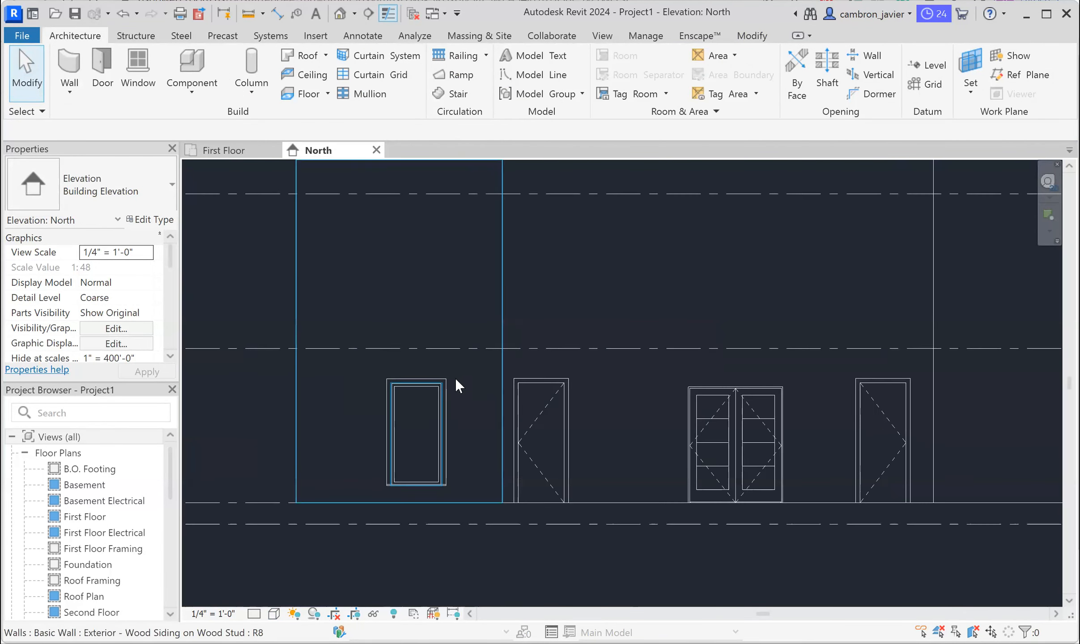
pyautogui.click(431, 391)
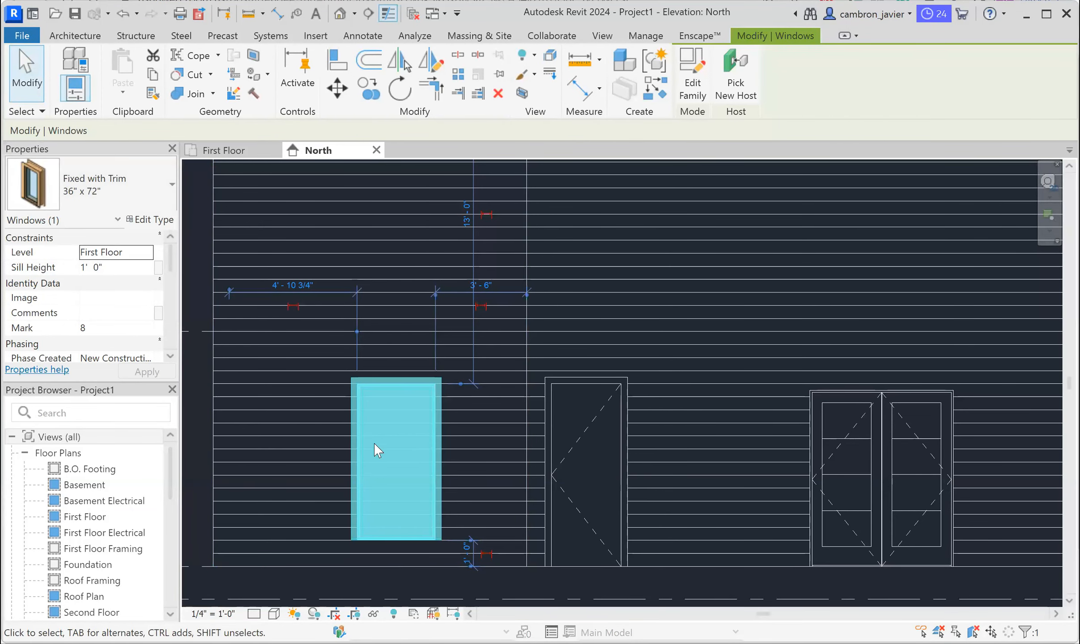
pyautogui.click(595, 411)
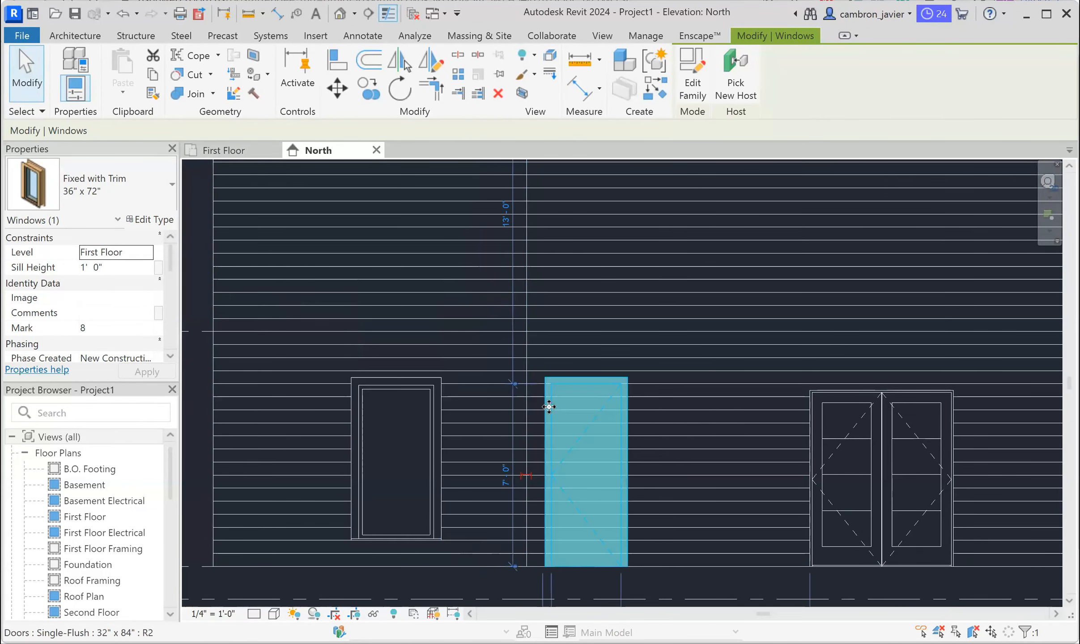
pyautogui.click(372, 393)
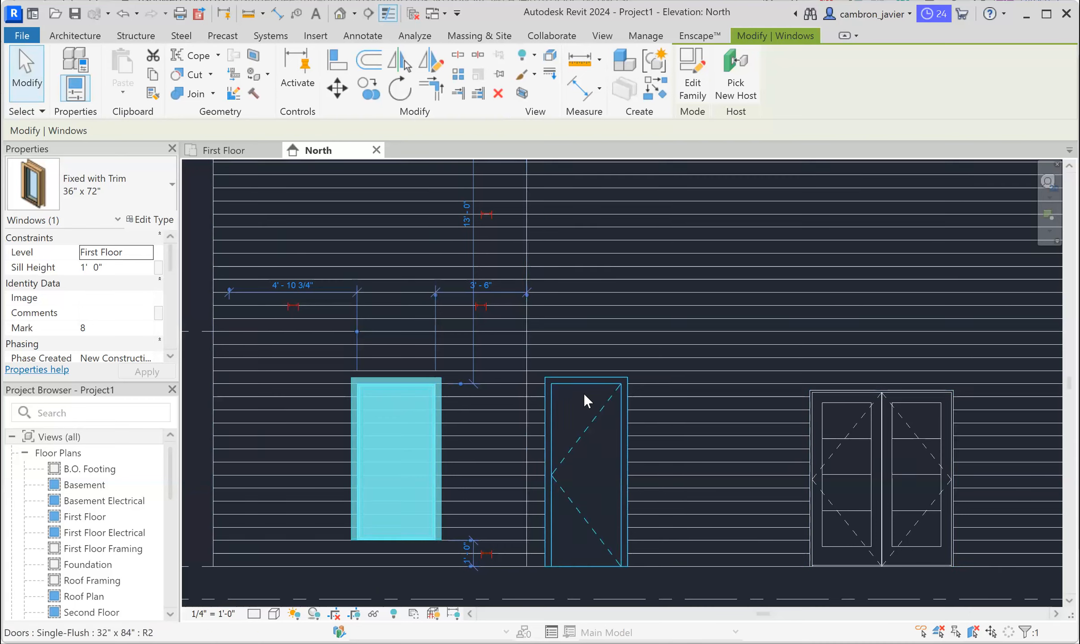
# - Set the selected 36" x 72" window's head height to 8'-0"
pyautogui.scroll(-5, 135, 295)
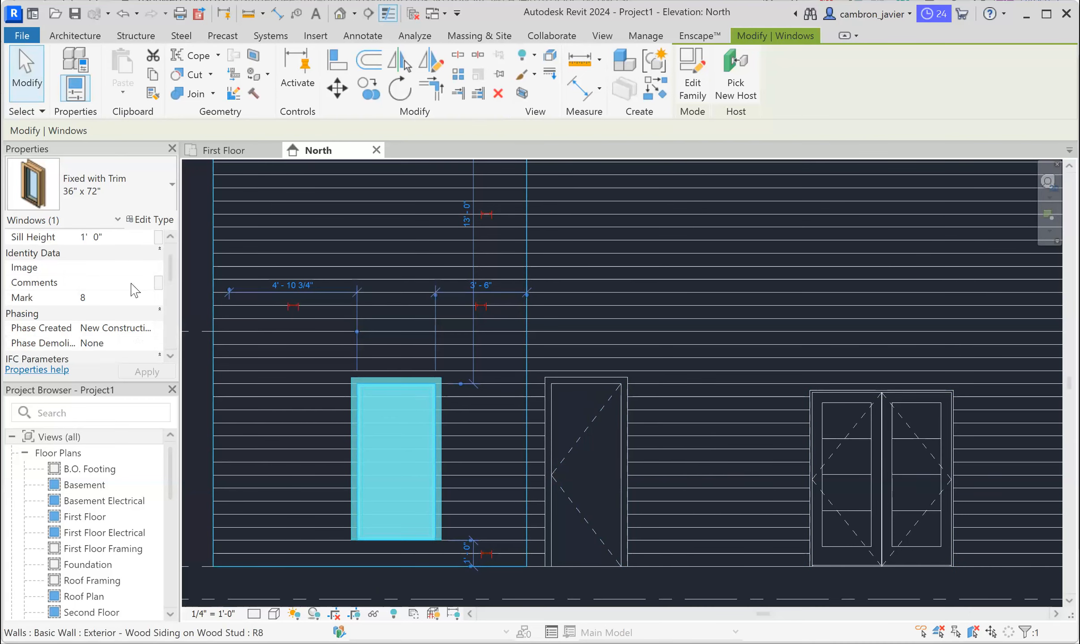
pyautogui.scroll(-1, 135, 294)
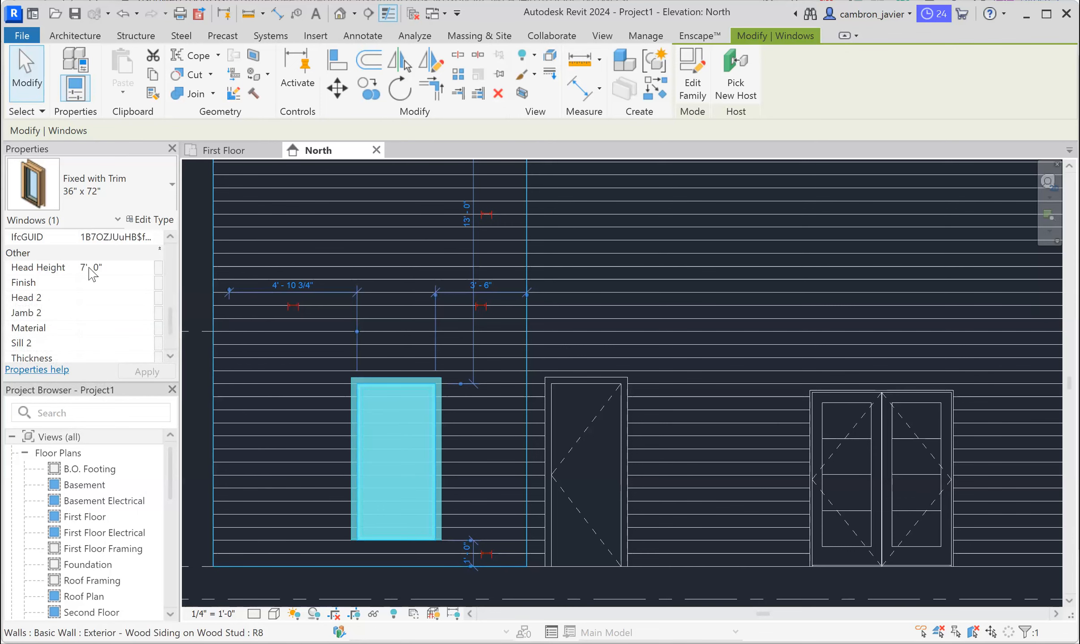
pyautogui.click(101, 269)
pyautogui.moveTo(108, 268); pyautogui.dragTo(71, 267)
pyautogui.write('8')
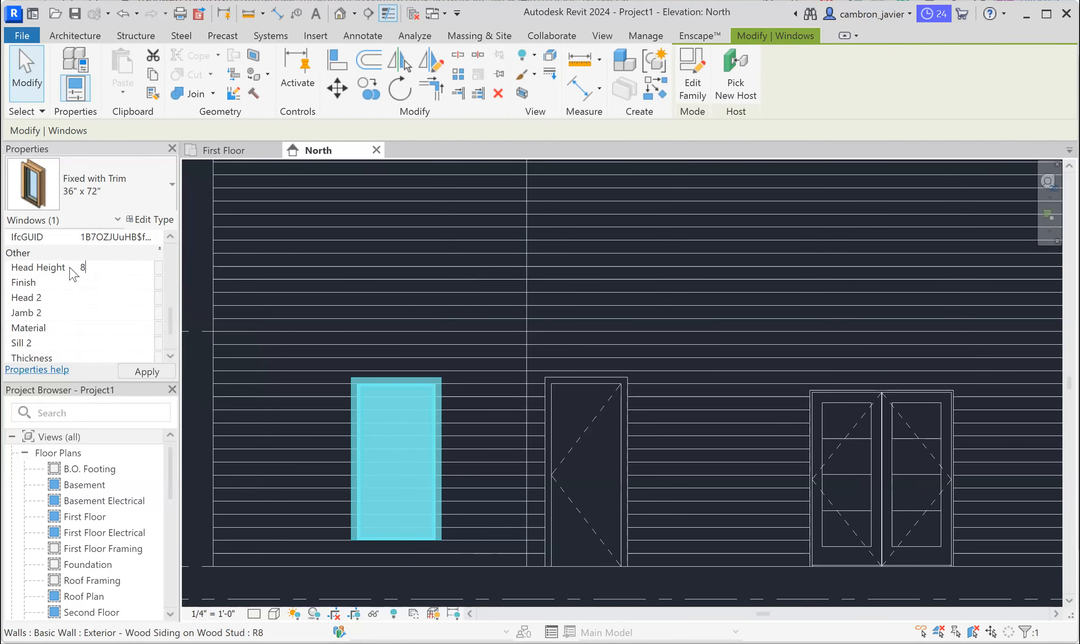
pyautogui.press('Return')
pyautogui.click(146, 372)
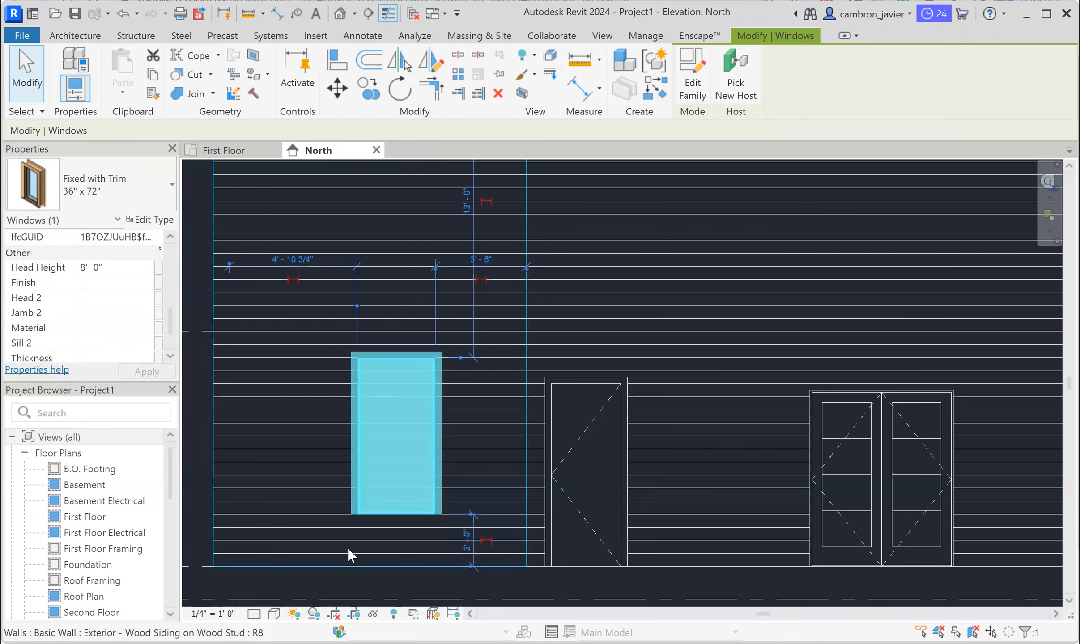
# - Lower the selected window's head height to 6'-0"
pyautogui.scroll(3, 108, 281)
pyautogui.scroll(1, 108, 281)
pyautogui.scroll(-4, 109, 305)
pyautogui.click(97, 312)
pyautogui.moveTo(112, 315); pyautogui.dragTo(60, 317)
pyautogui.write('6')
pyautogui.press('Return')
pyautogui.click(147, 372)
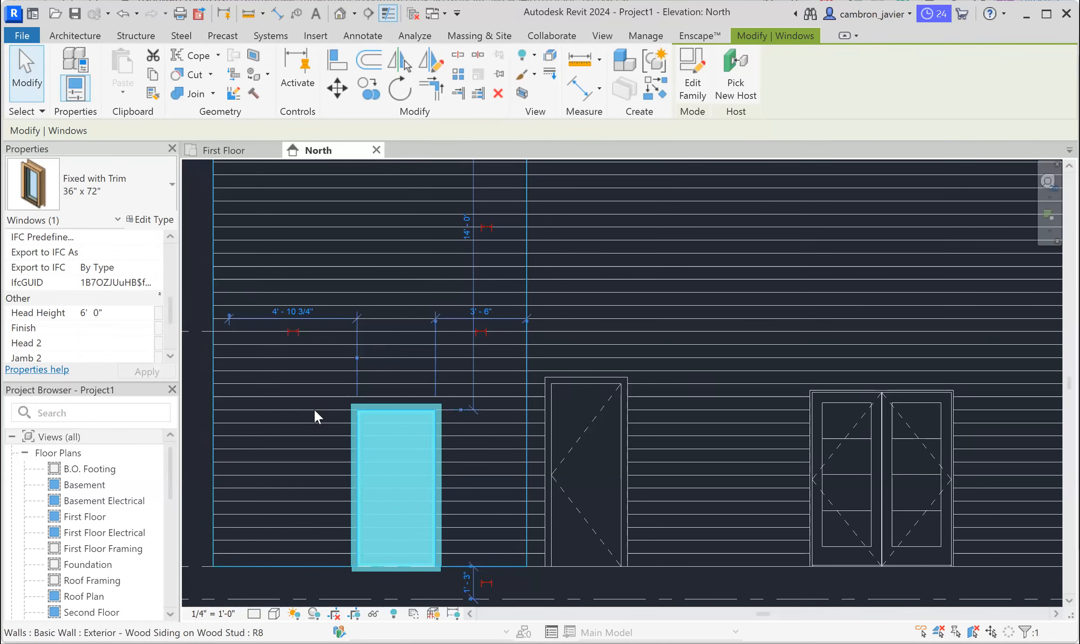
# - Raise the selected window's head height back to 8'-0"
pyautogui.scroll(3, 107, 320)
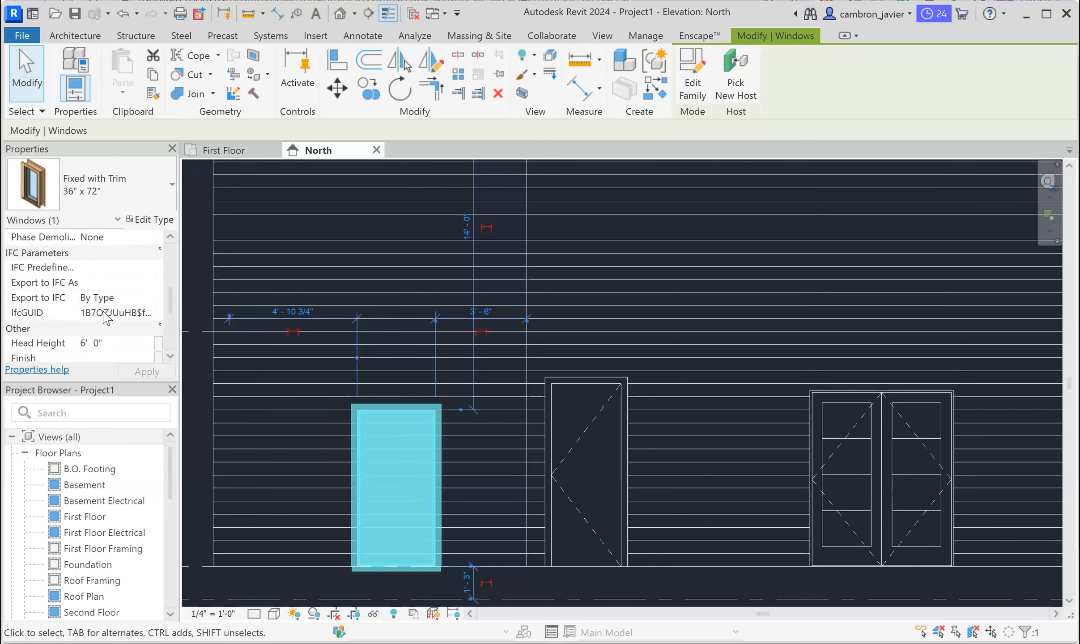
pyautogui.scroll(-3, 101, 316)
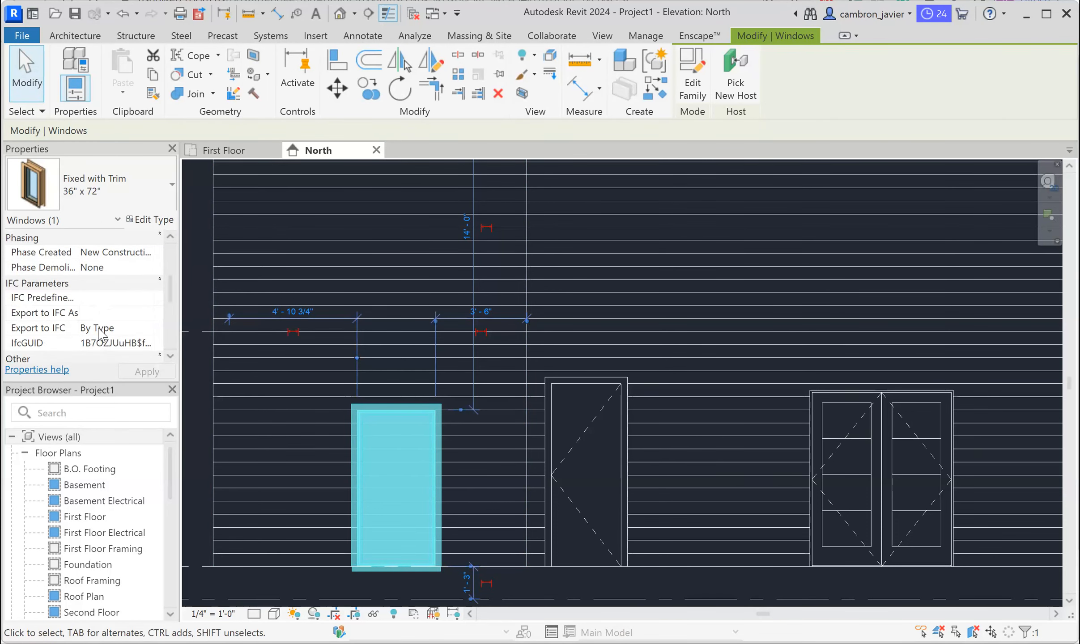
pyautogui.click(112, 312)
pyautogui.click(56, 315)
pyautogui.write('8\'  0"')
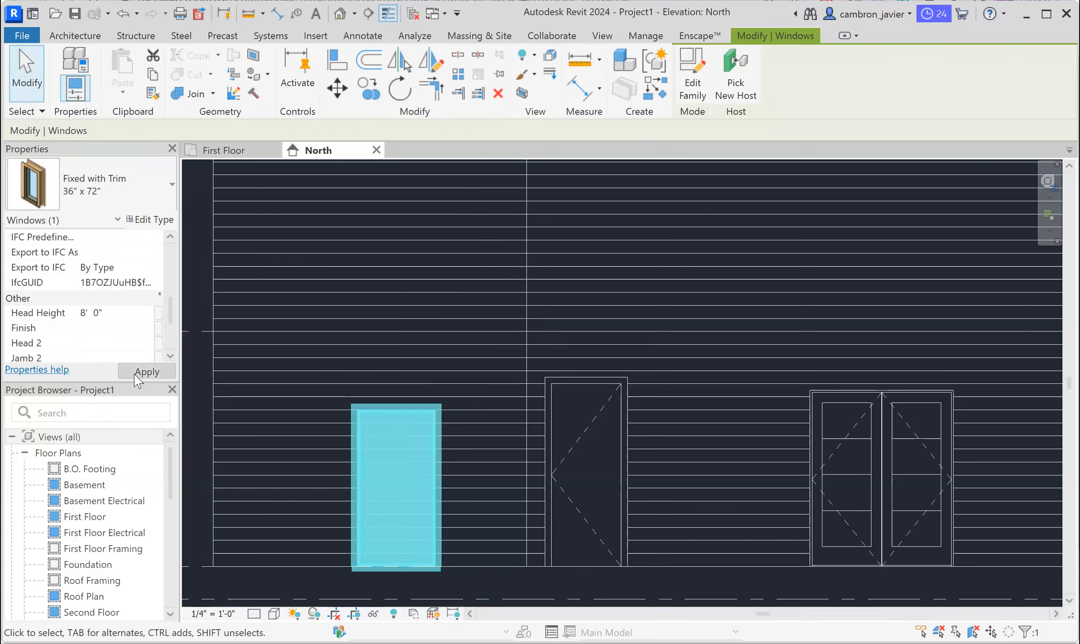
pyautogui.click(137, 374)
# - Set the selected window's sill height to 1'-0"
pyautogui.scroll(5, 103, 315)
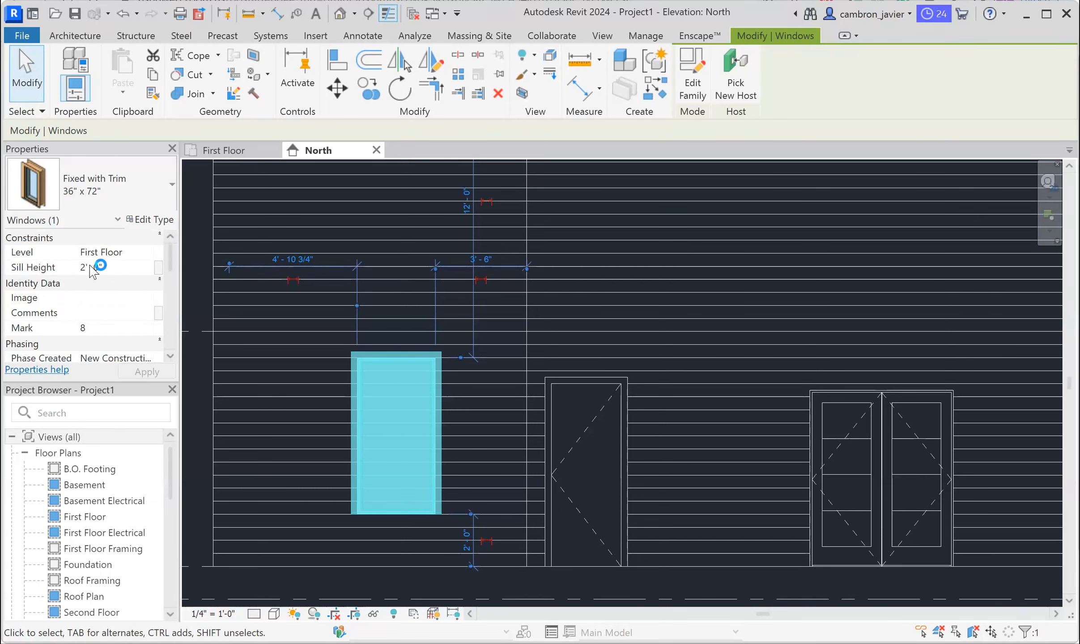
pyautogui.moveTo(127, 267); pyautogui.dragTo(60, 268)
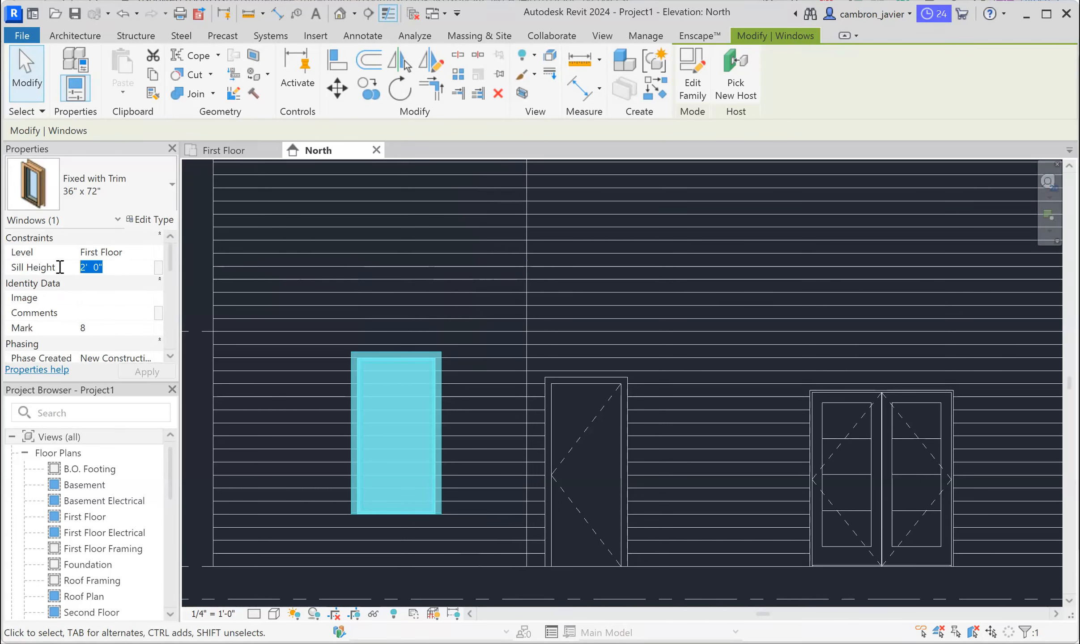
pyautogui.write('1')
pyautogui.click(147, 372)
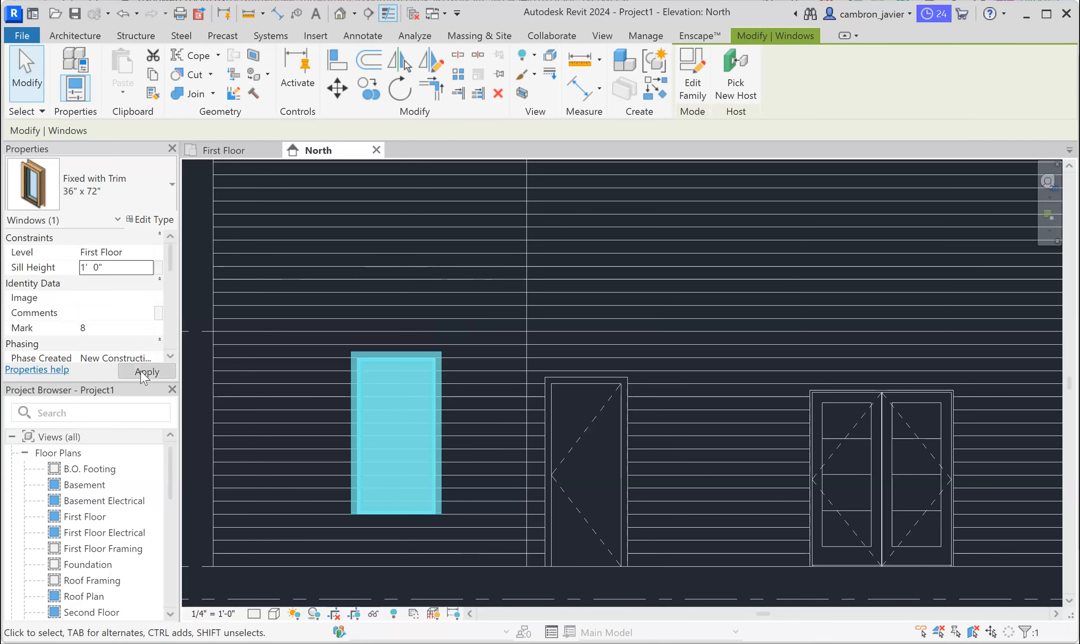
pyautogui.scroll(-2, 396, 403)
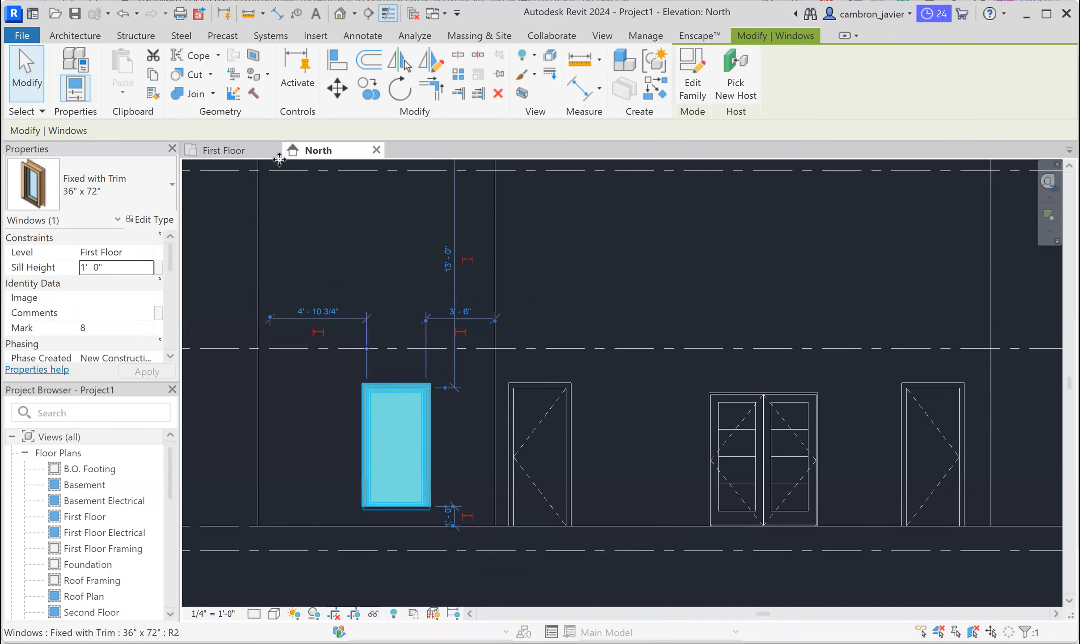
# - Return to the First Floor plan and start placing windows using the Fixed with Trim 16" x 24" type
pyautogui.click(233, 151)
pyautogui.click(240, 228)
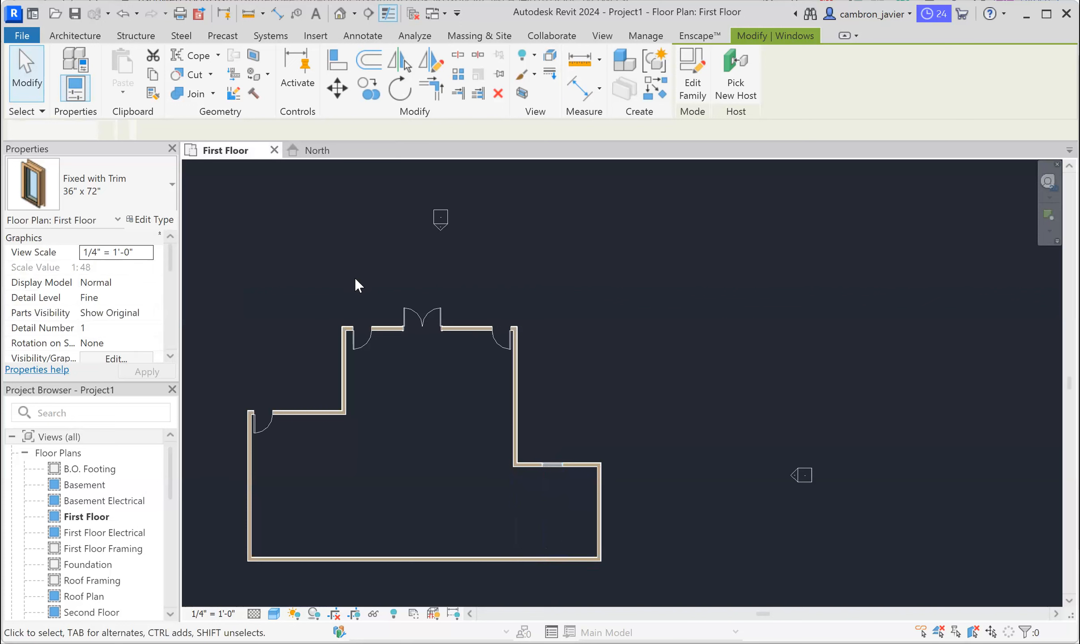
pyautogui.scroll(-2, 470, 427)
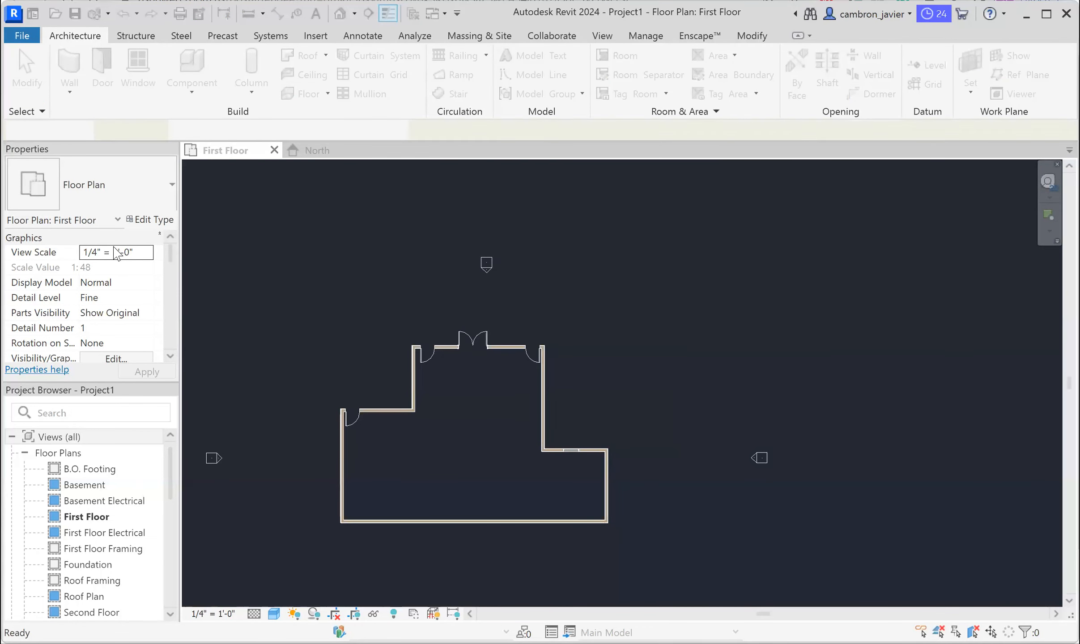
pyautogui.press('w')
pyautogui.press('n')
pyautogui.click(133, 201)
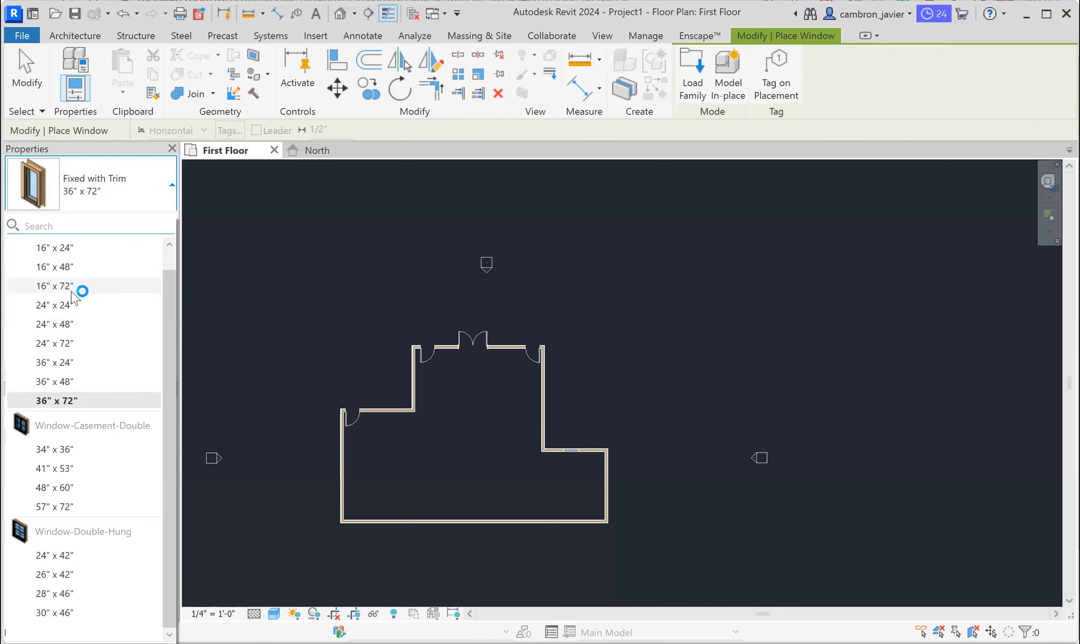
pyautogui.click(59, 248)
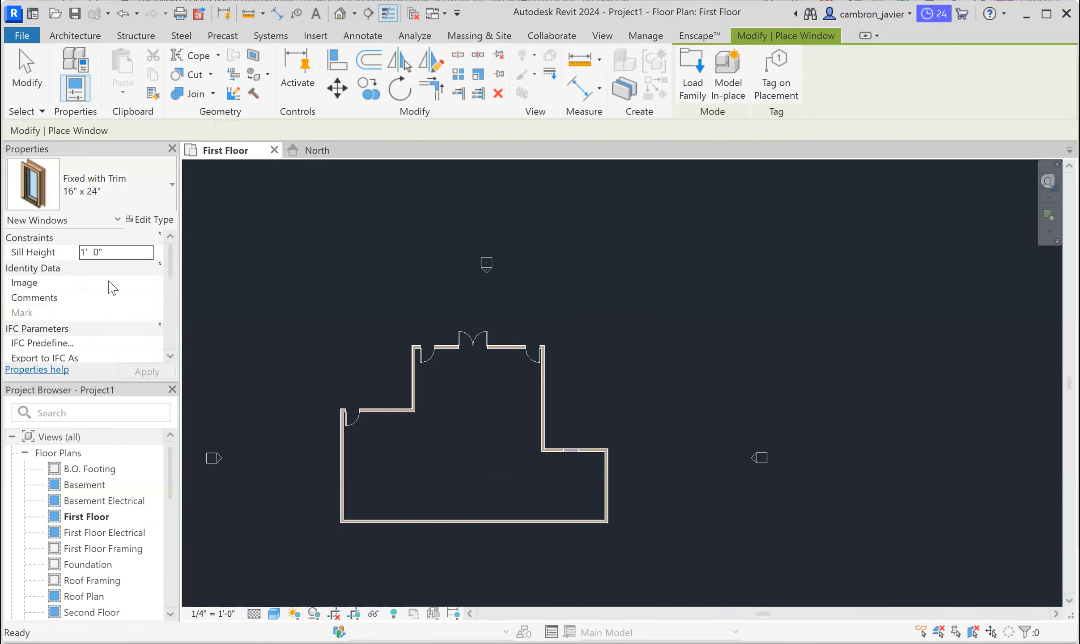
# - Set the head height for the new 16" x 24" windows to 80" (6'-8")
pyautogui.scroll(-5, 115, 293)
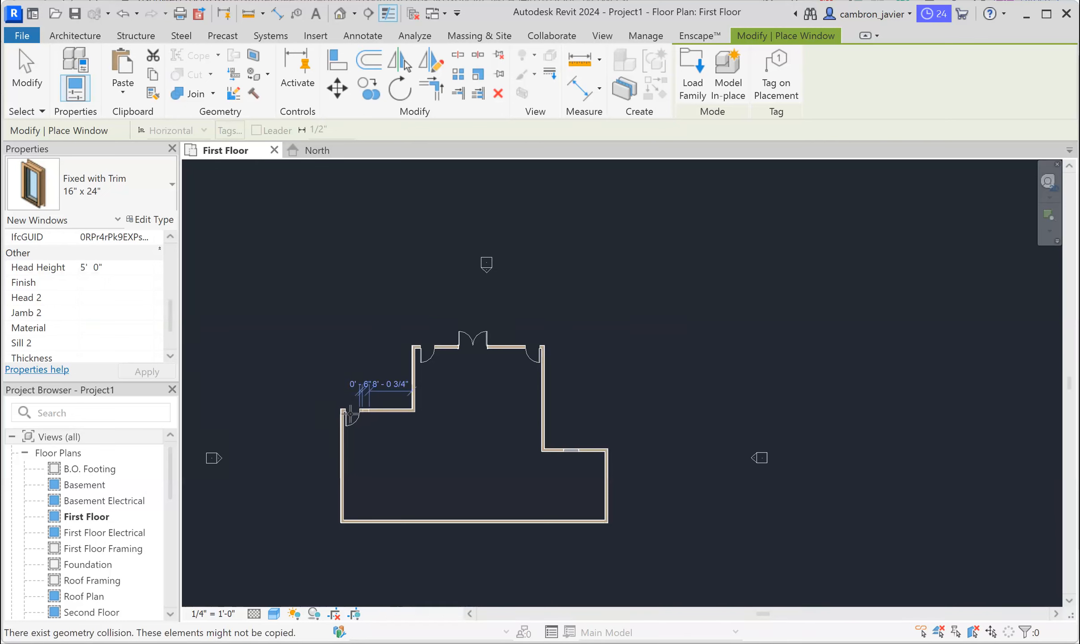
pyautogui.scroll(3, 358, 410)
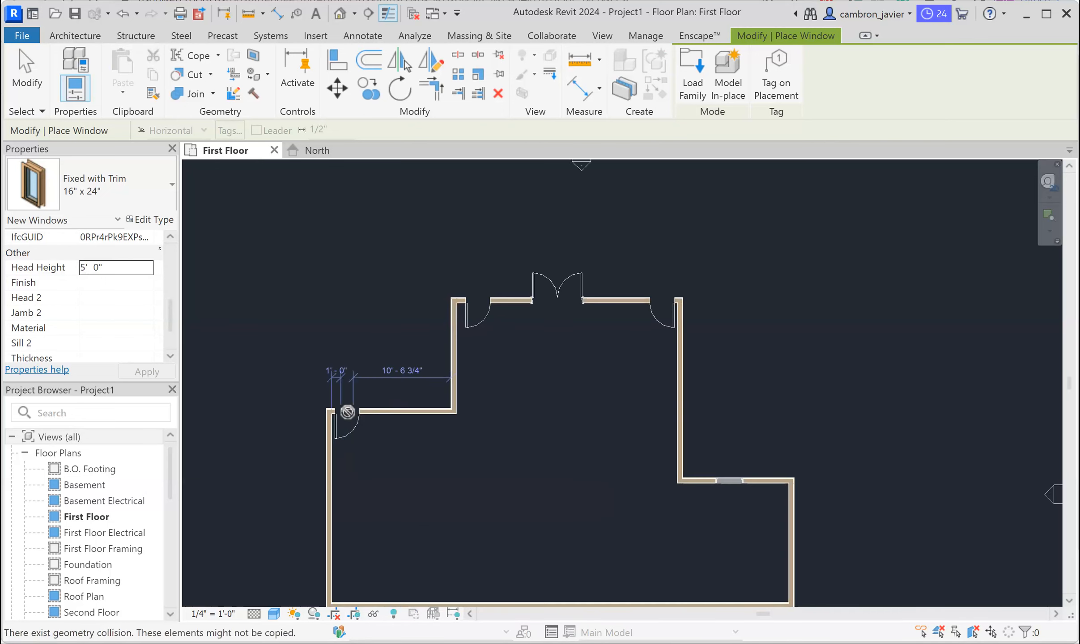
pyautogui.click(133, 268)
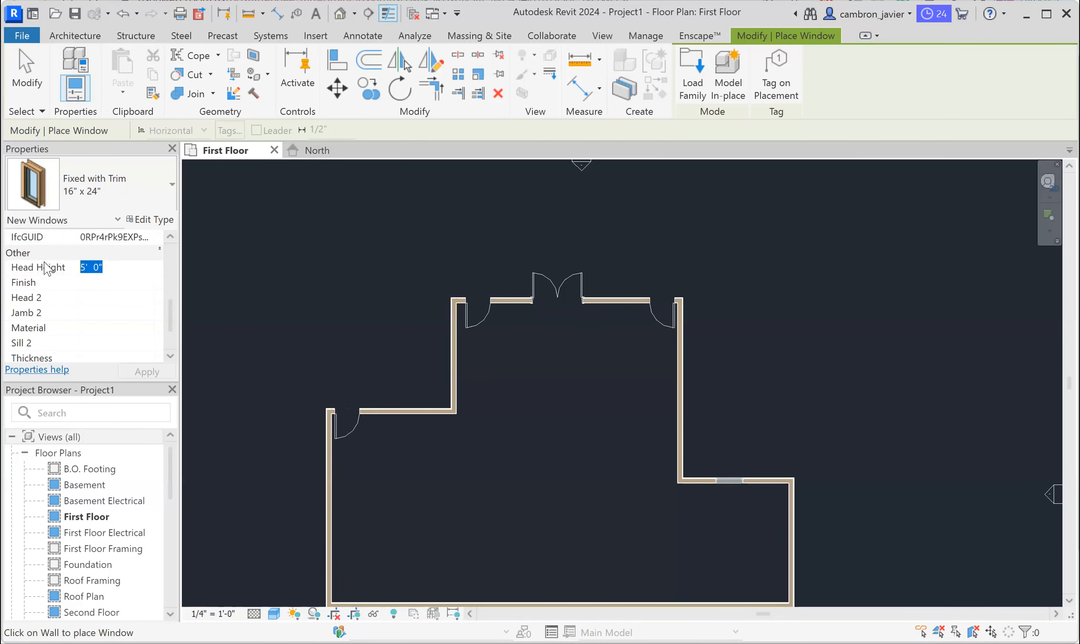
pyautogui.write('8')
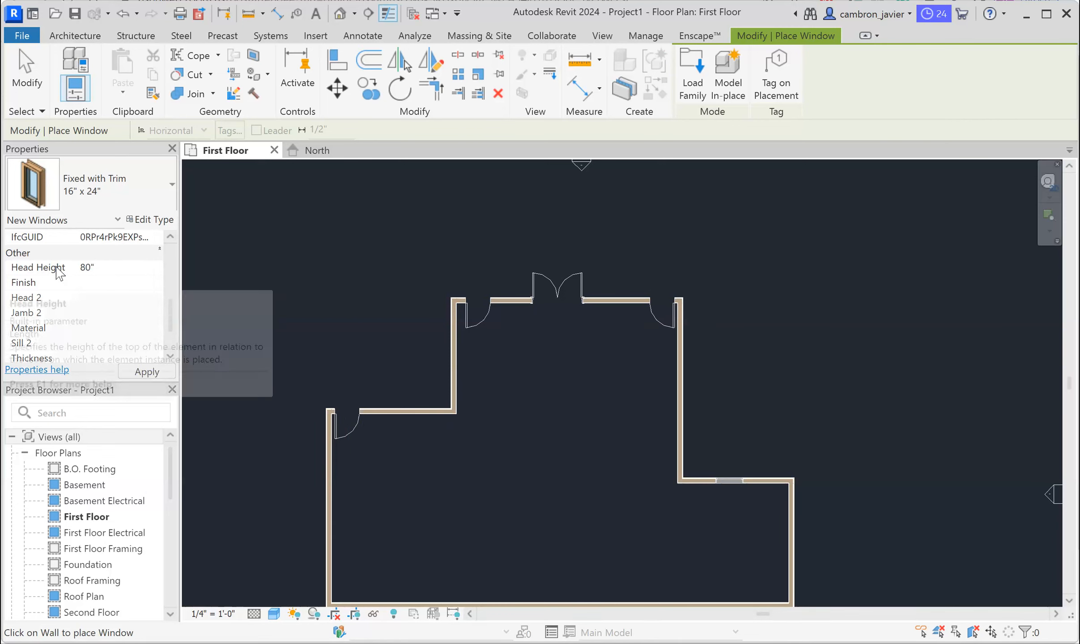
pyautogui.click(139, 373)
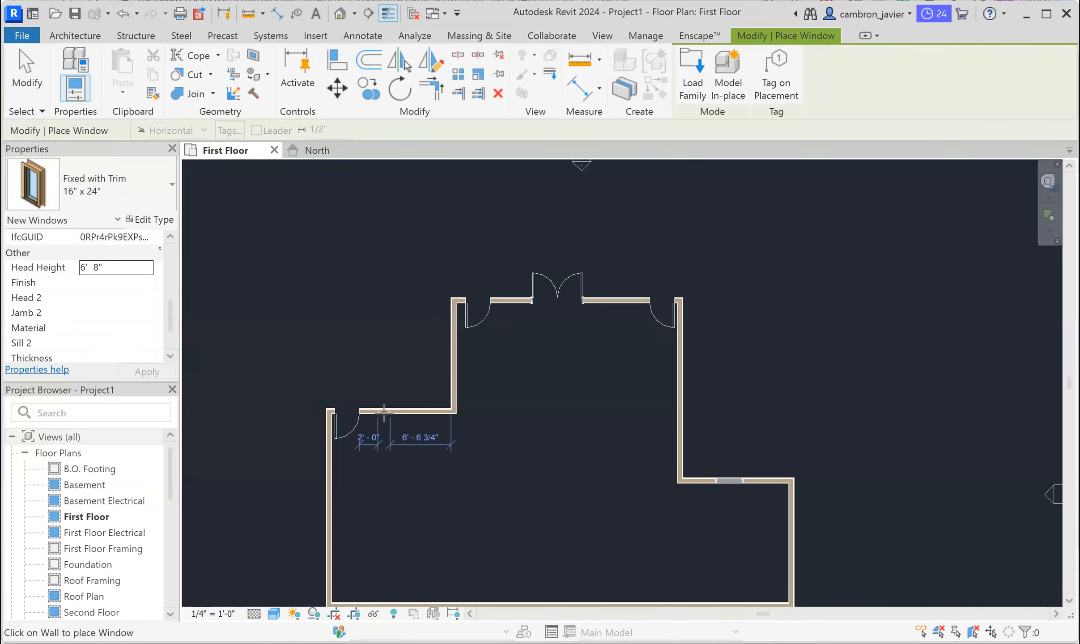
# - Place three Fixed with Trim 16" x 24" windows in a row in the upper-left exterior wall, between its door and the inner corner
pyautogui.scroll(5, 379, 410)
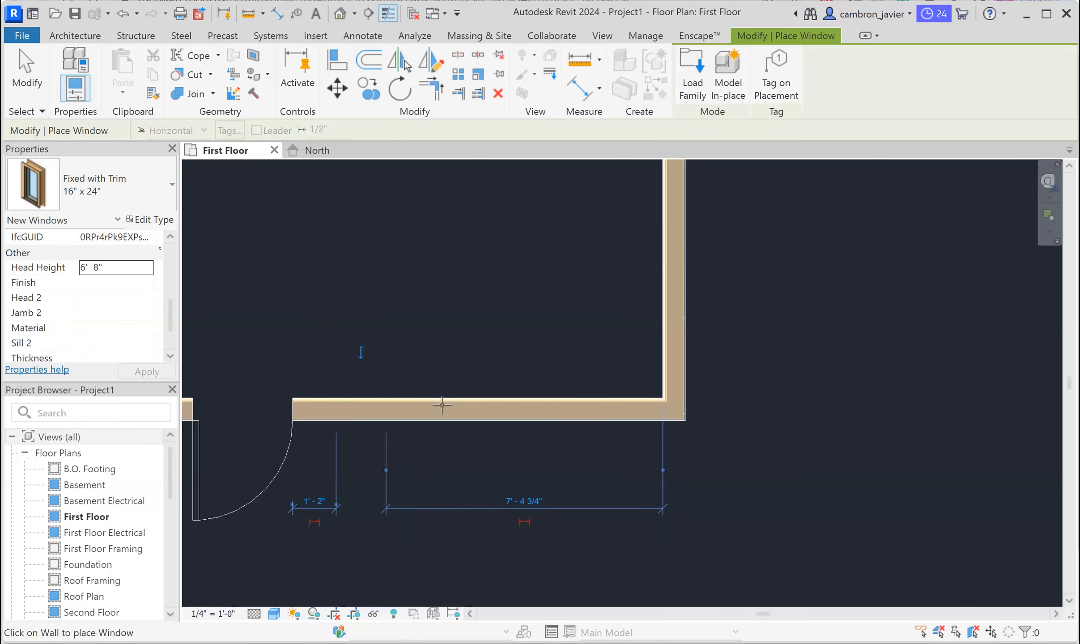
pyautogui.click(449, 516)
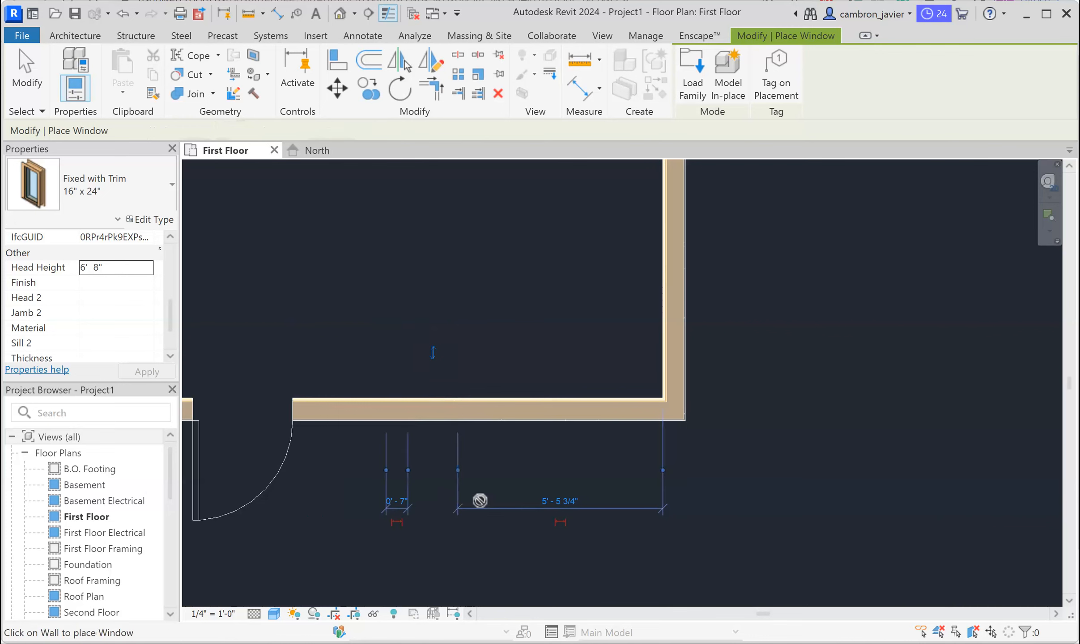
pyautogui.click(484, 403)
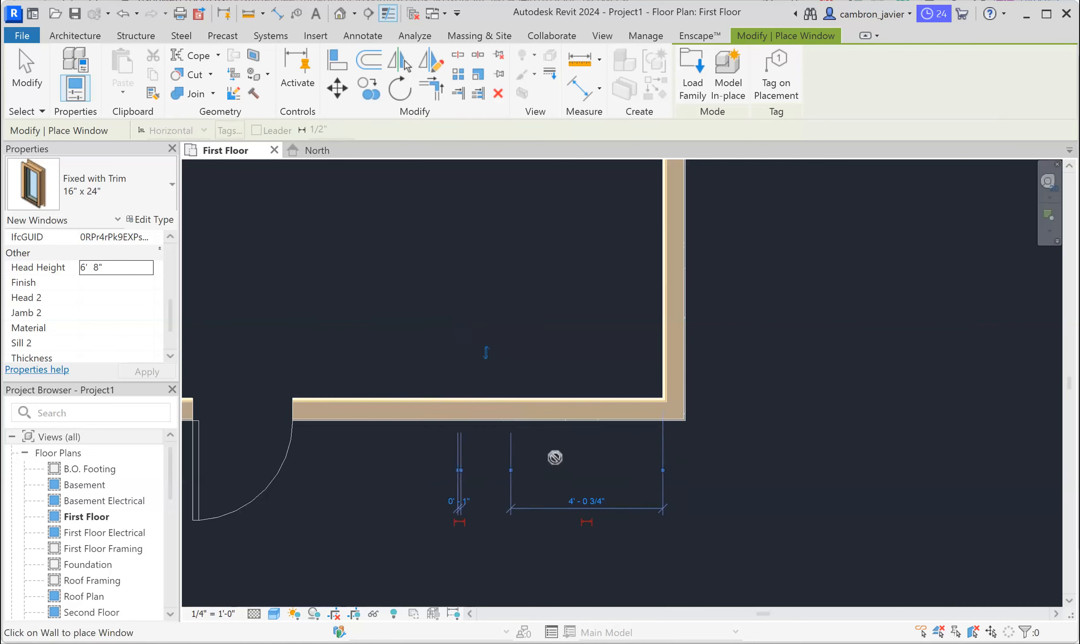
pyautogui.press('Escape')
pyautogui.press('Escape')
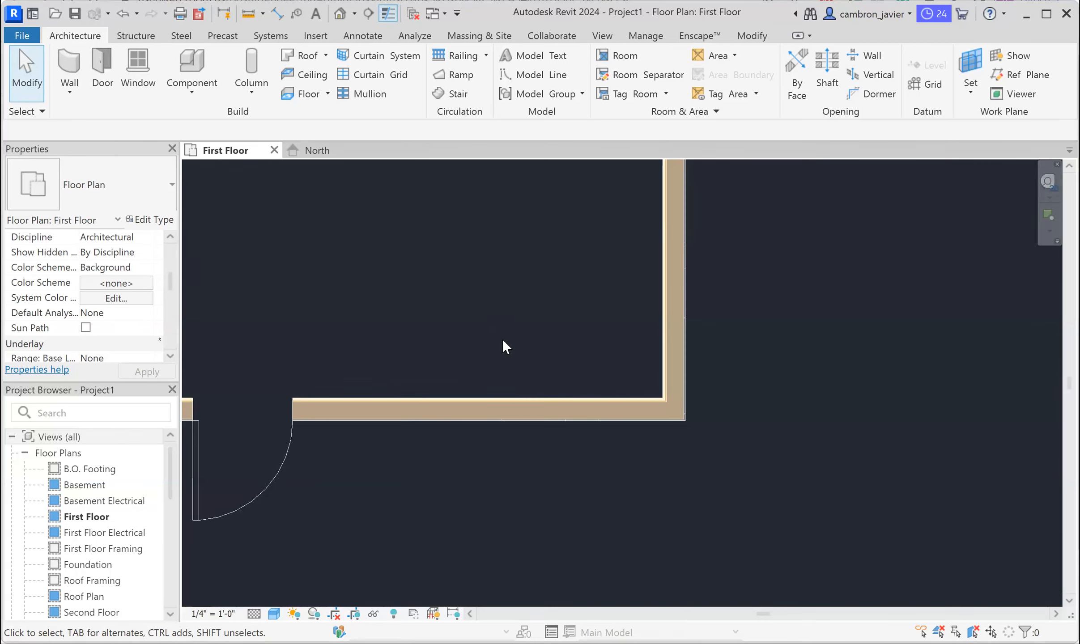
# - Examine the three small windows beside the door in the North elevation, selecting each to check its placement and head height
pyautogui.scroll(-5, 510, 312)
pyautogui.scroll(-2, 500, 307)
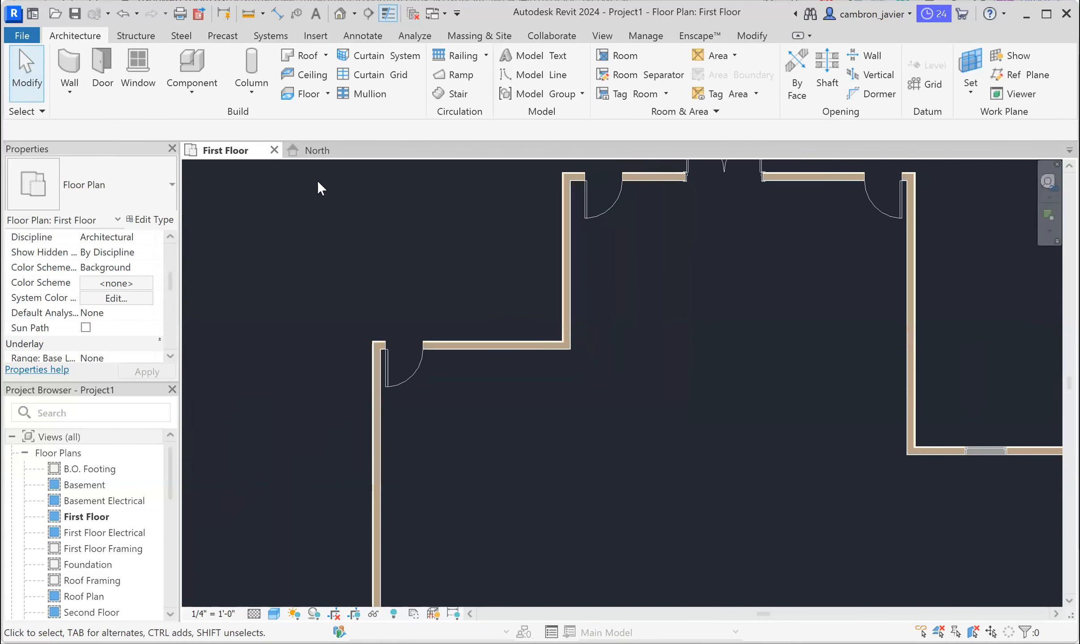
pyautogui.click(316, 151)
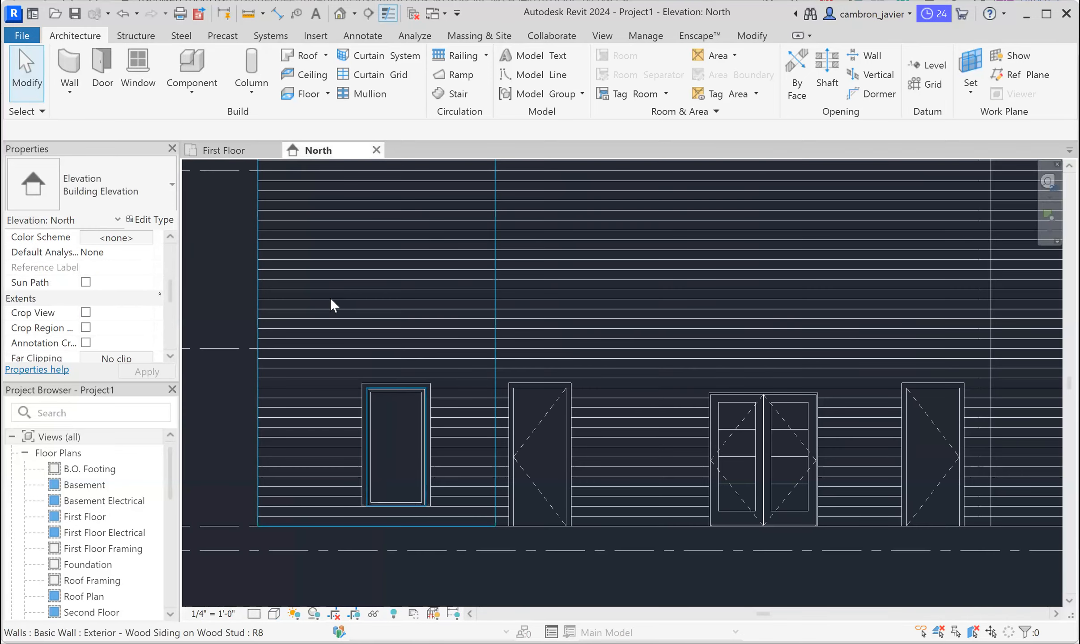
pyautogui.scroll(-4, 329, 298)
pyautogui.scroll(4, 883, 359)
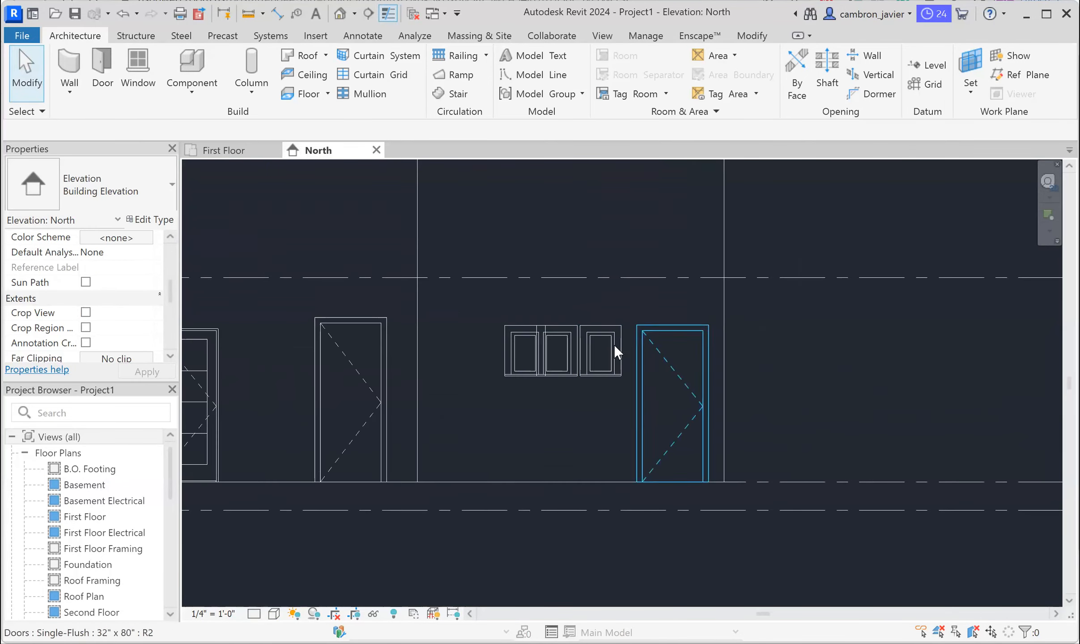
pyautogui.click(608, 372)
pyautogui.click(563, 333)
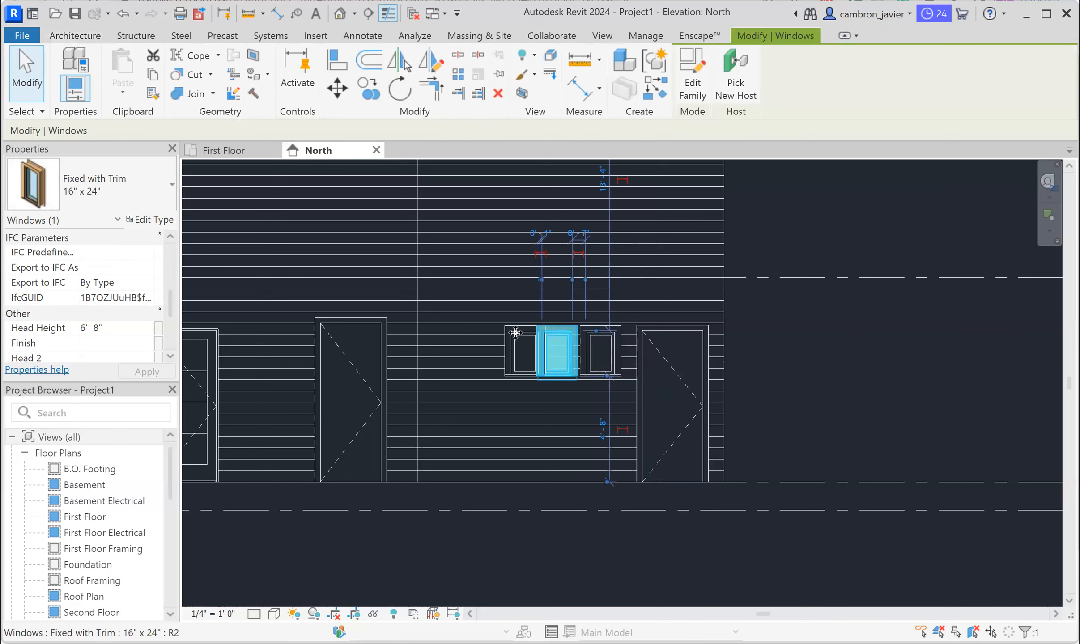
pyautogui.click(516, 333)
pyautogui.click(607, 330)
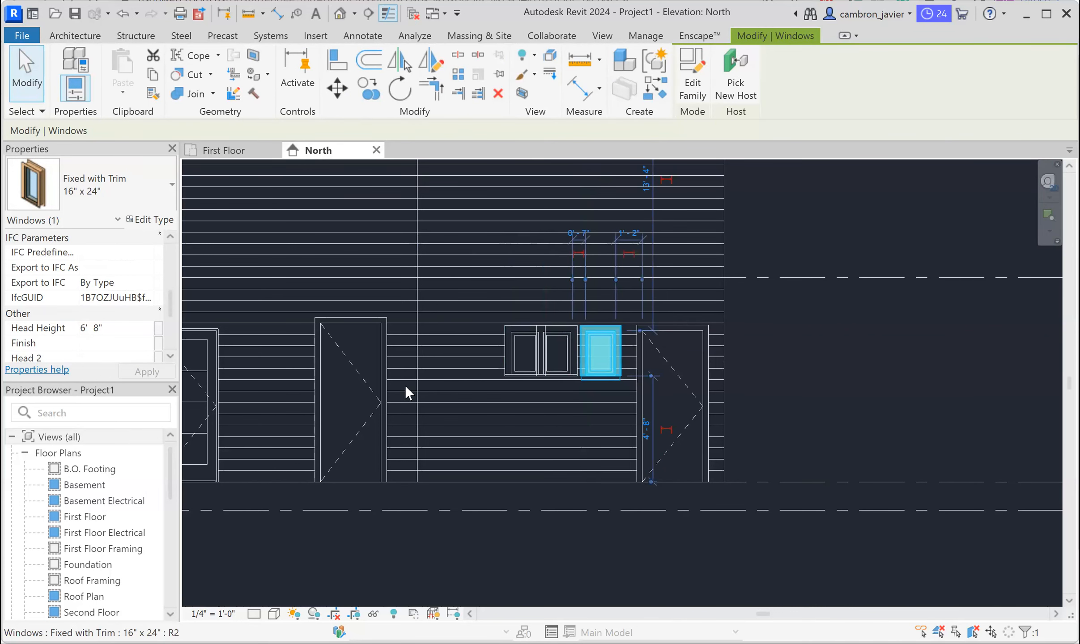
# - Compare the small windows between the First Floor plan and North elevation, checking their height against the floor levels and spacing
pyautogui.click(228, 150)
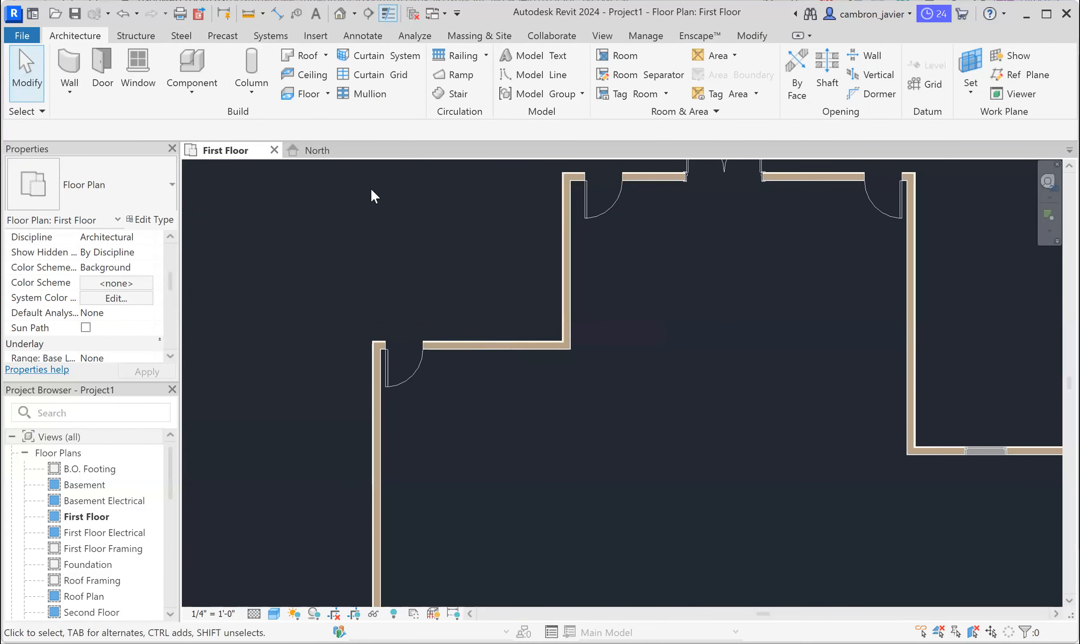
pyautogui.click(315, 151)
pyautogui.scroll(-2, 754, 430)
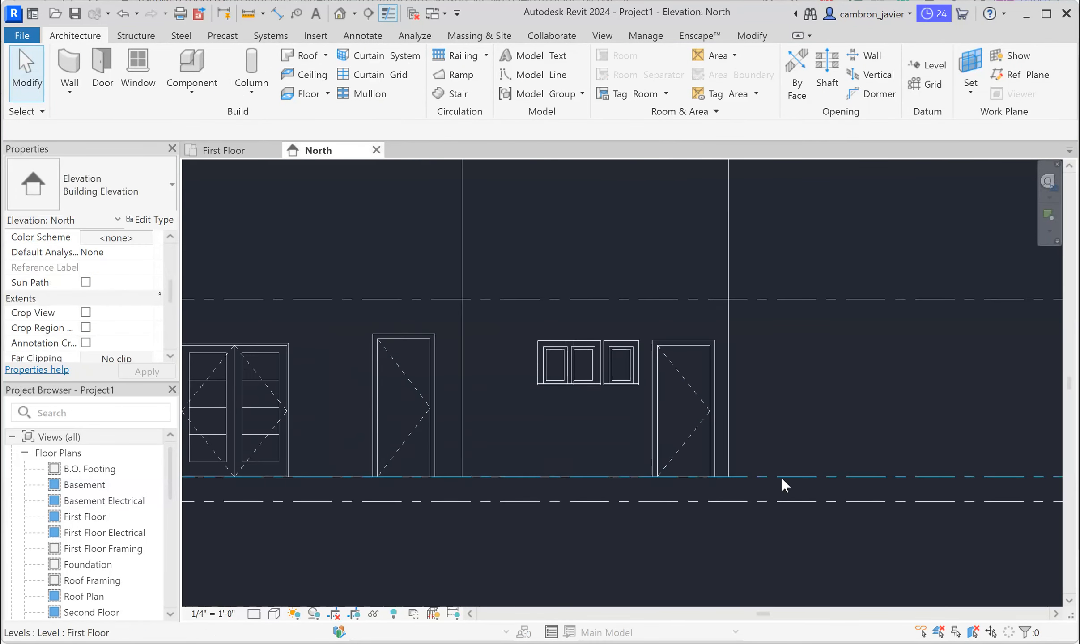
pyautogui.scroll(-1, 484, 410)
pyautogui.scroll(-1, 486, 411)
pyautogui.scroll(1, 844, 445)
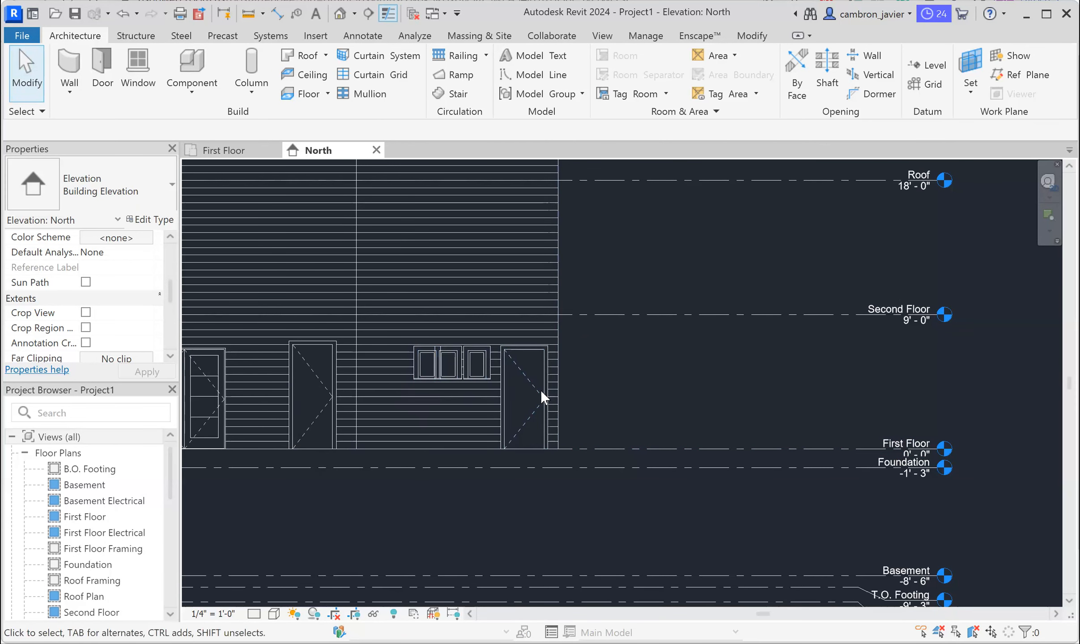
pyautogui.click(230, 152)
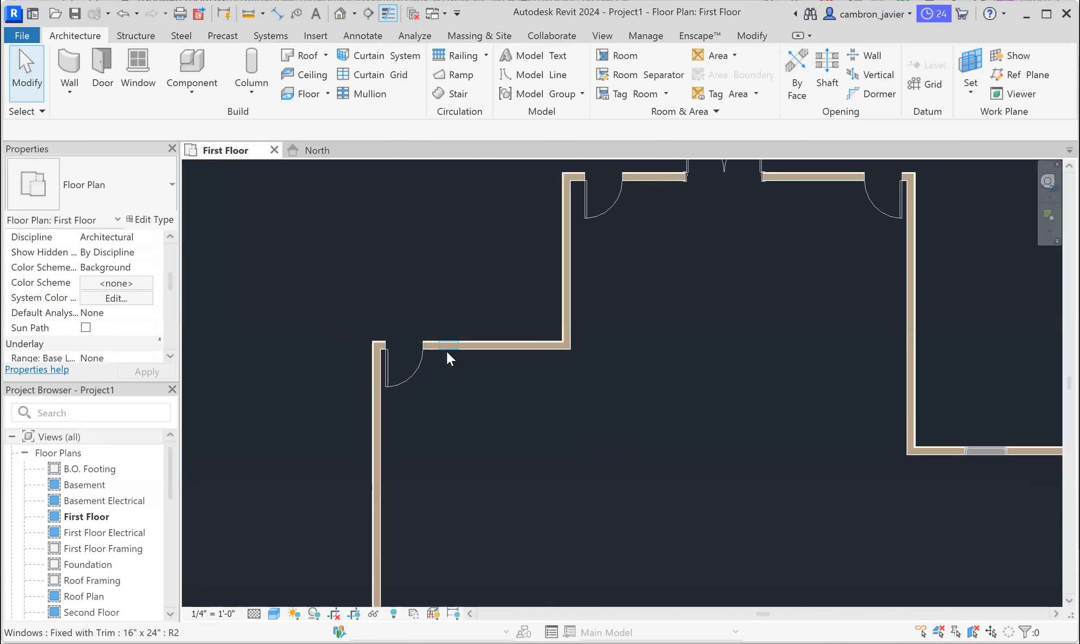
pyautogui.click(315, 152)
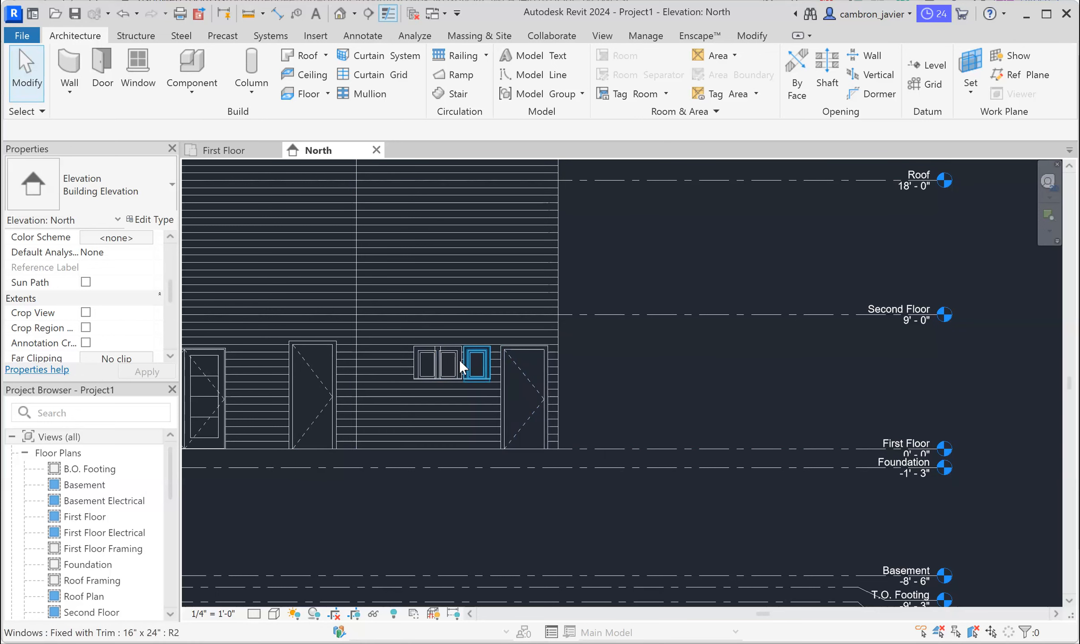
pyautogui.click(425, 358)
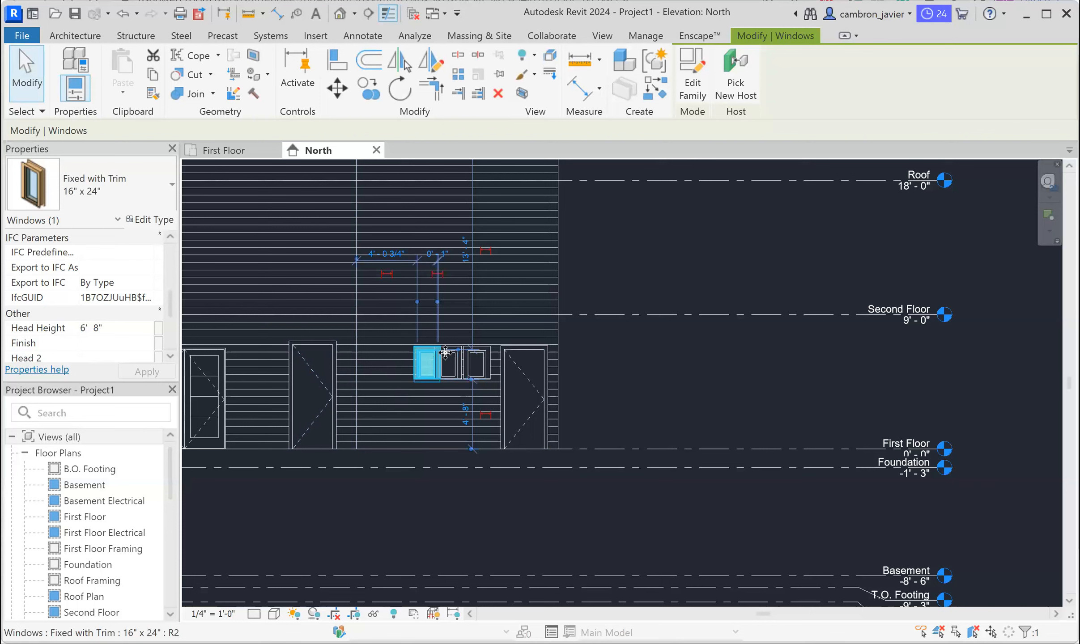
pyautogui.click(452, 369)
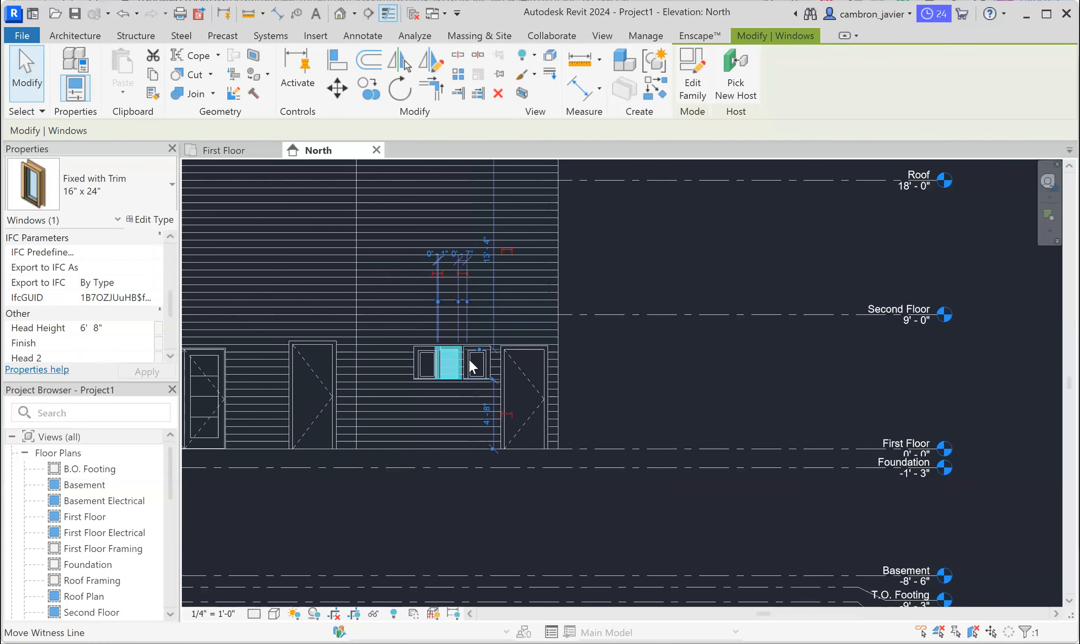
pyautogui.click(692, 385)
pyautogui.scroll(-1, 698, 387)
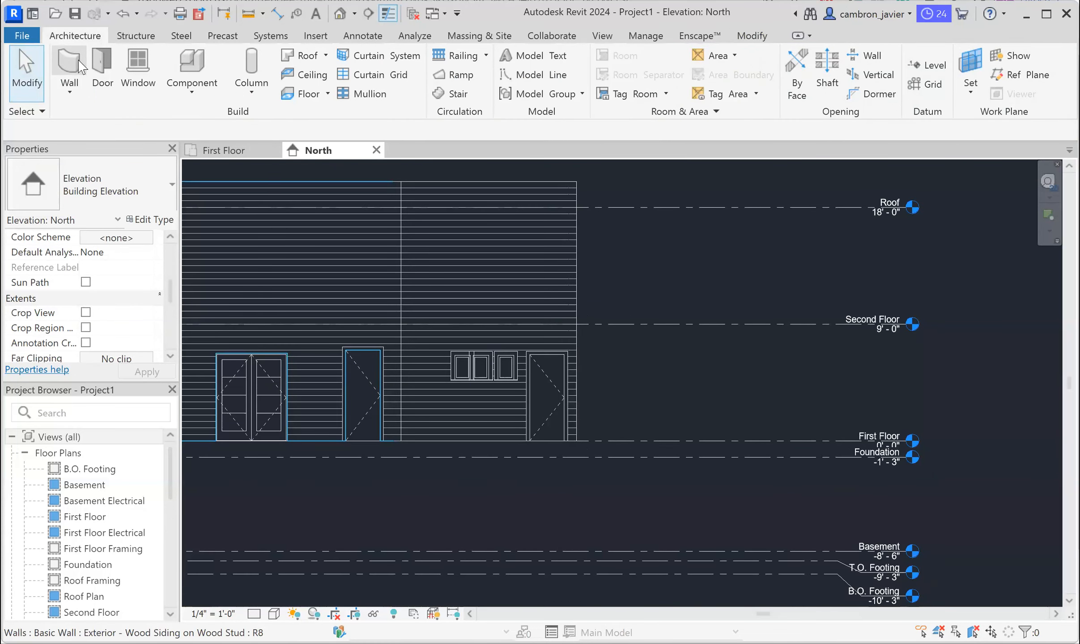
# - Return to the First Floor plan, start placing a window, and duplicate the Fixed with Trim type as 30" x 48"
pyautogui.click(214, 150)
pyautogui.scroll(-3, 303, 285)
pyautogui.click(138, 68)
pyautogui.click(151, 220)
pyautogui.click(710, 157)
pyautogui.write('30" x 48"')
pyautogui.press('Return')
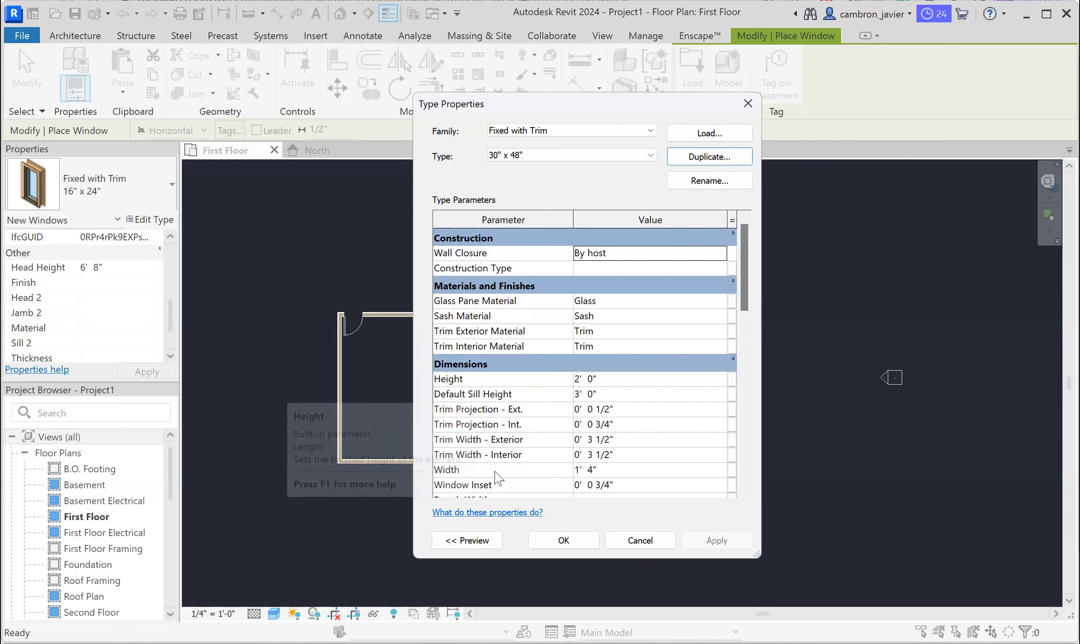
# - Set the new 30" x 48" window type's width to 30" and height to 48", and apply the type properties
pyautogui.click(600, 469)
pyautogui.write('30"')
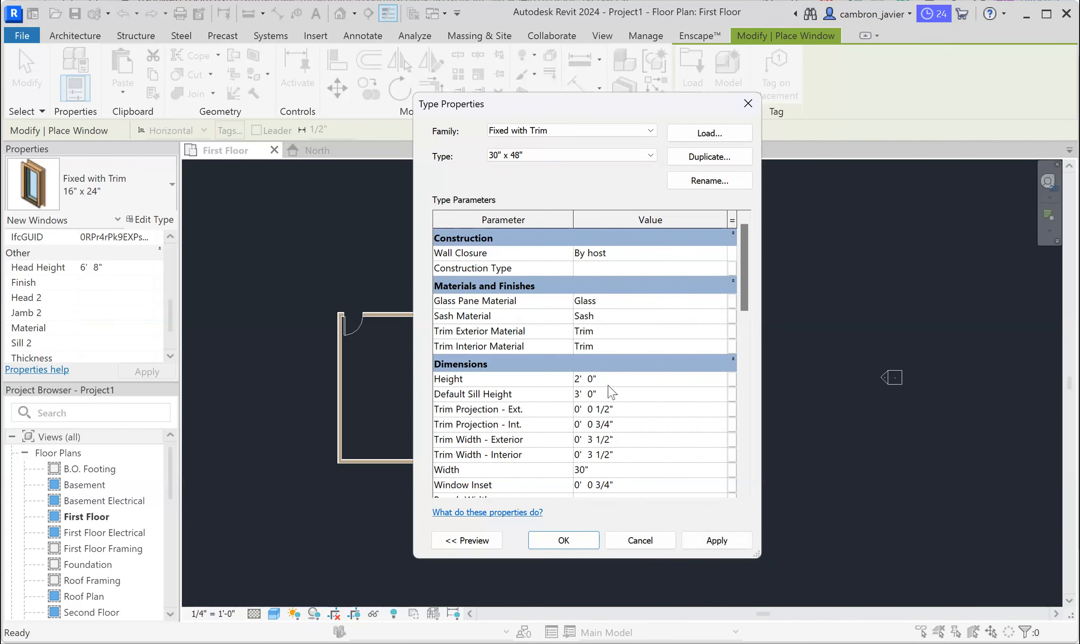
pyautogui.click(595, 379)
pyautogui.write('48"')
pyautogui.press('Return')
pyautogui.click(615, 394)
pyautogui.scroll(-1, 533, 398)
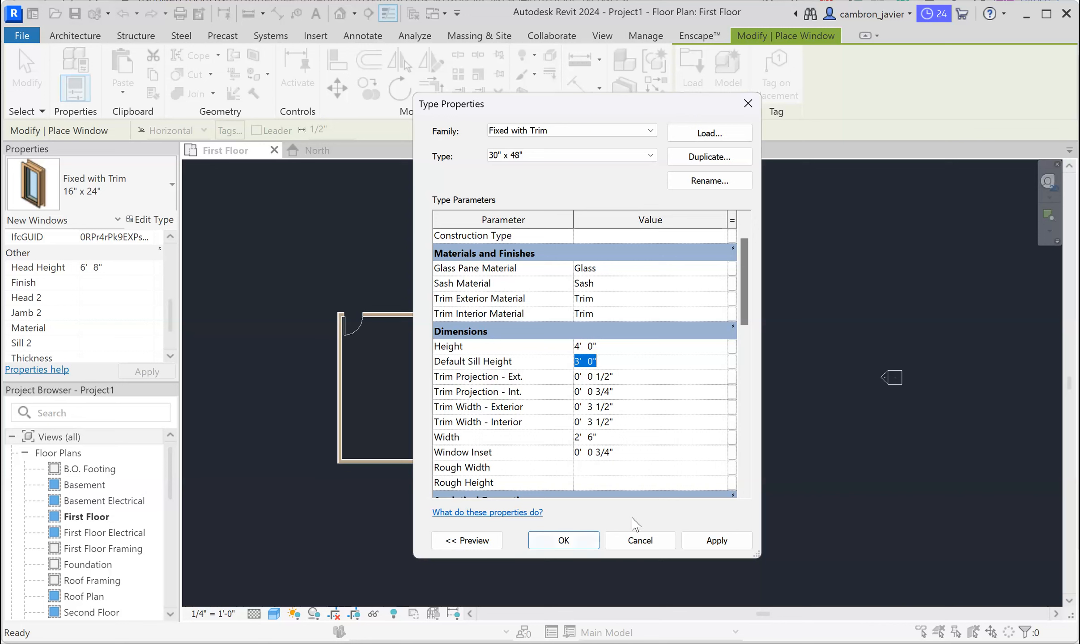
pyautogui.click(721, 542)
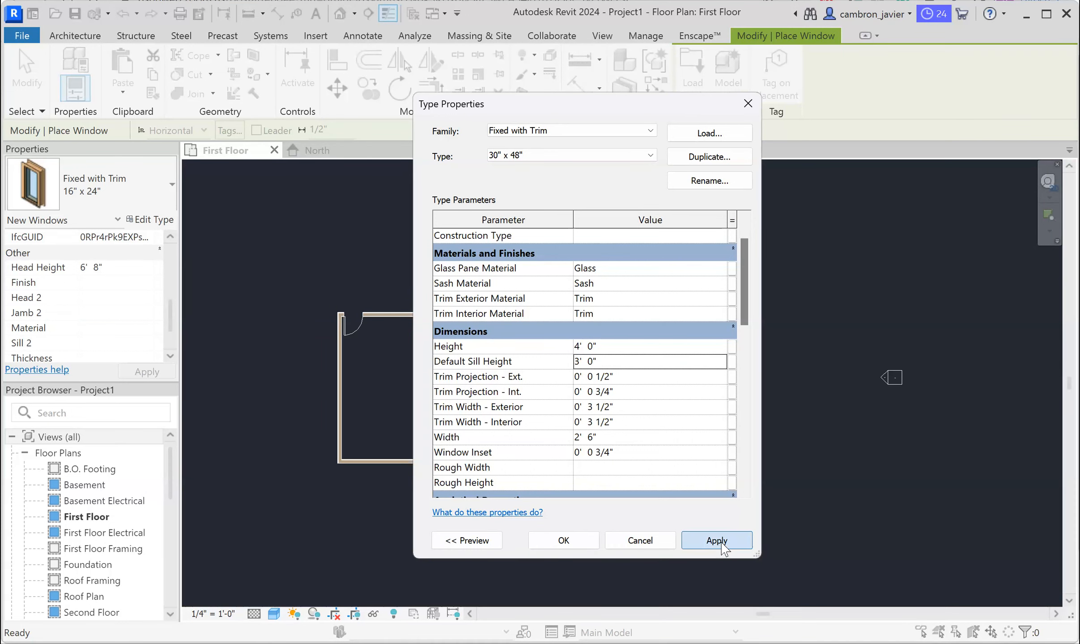
pyautogui.click(581, 544)
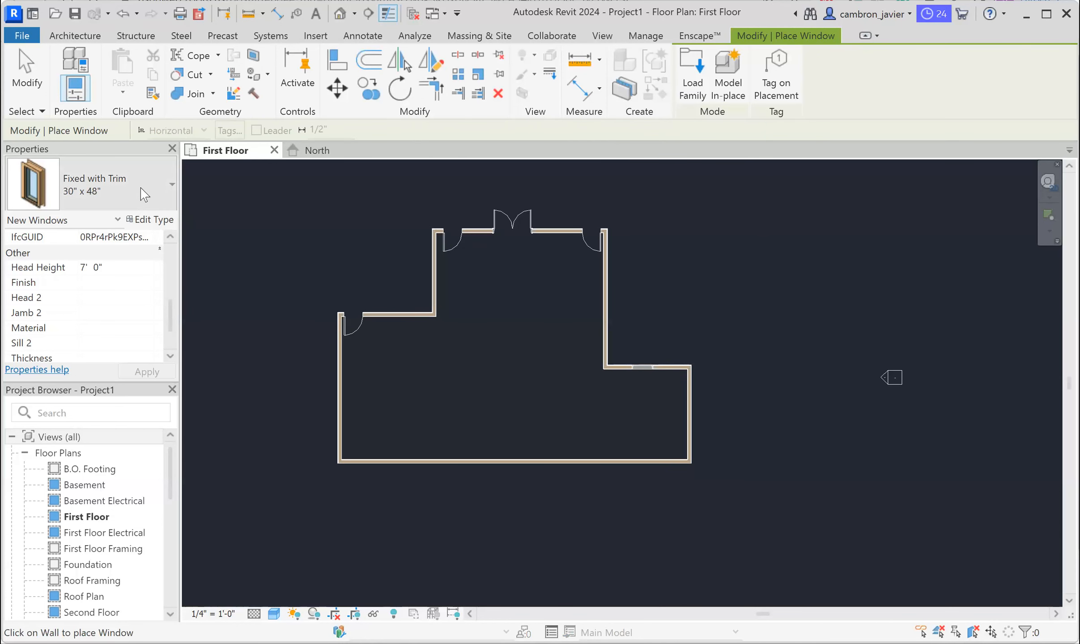
# - Place a Fixed with Trim 30" x 48" window in the upper-left horizontal exterior wall, near its inner corner
pyautogui.scroll(5, 113, 302)
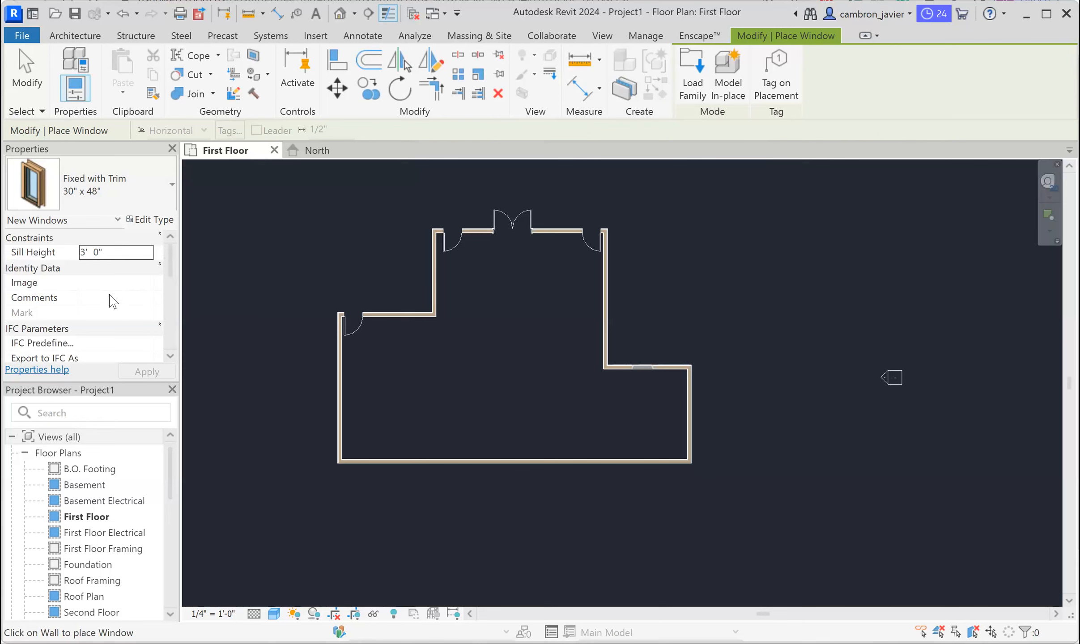
pyautogui.scroll(-5, 109, 273)
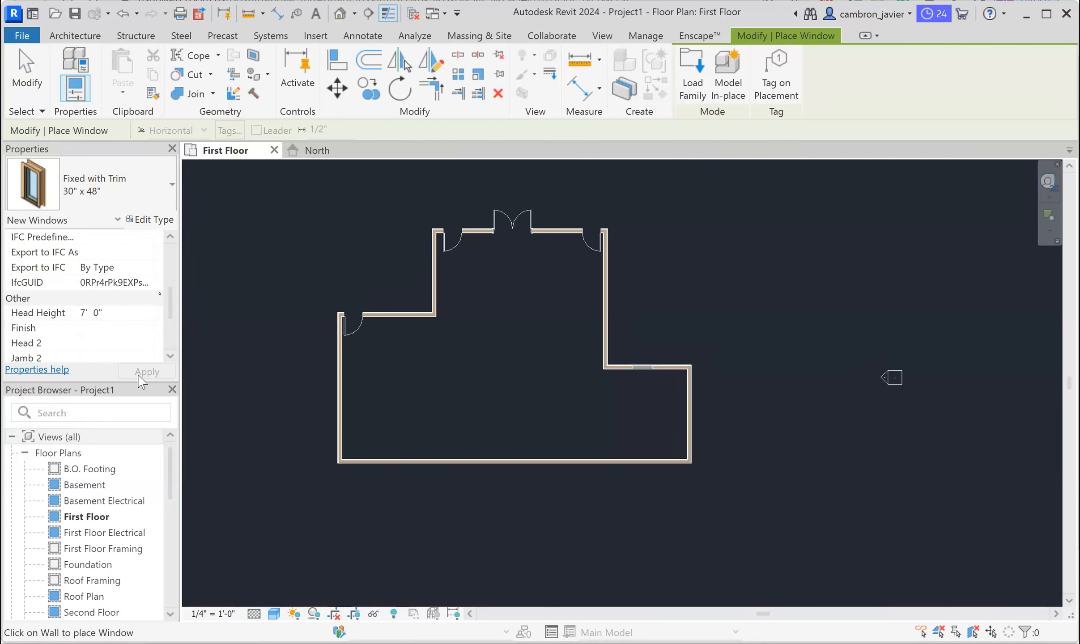
pyautogui.scroll(1, 621, 282)
pyautogui.scroll(1, 601, 273)
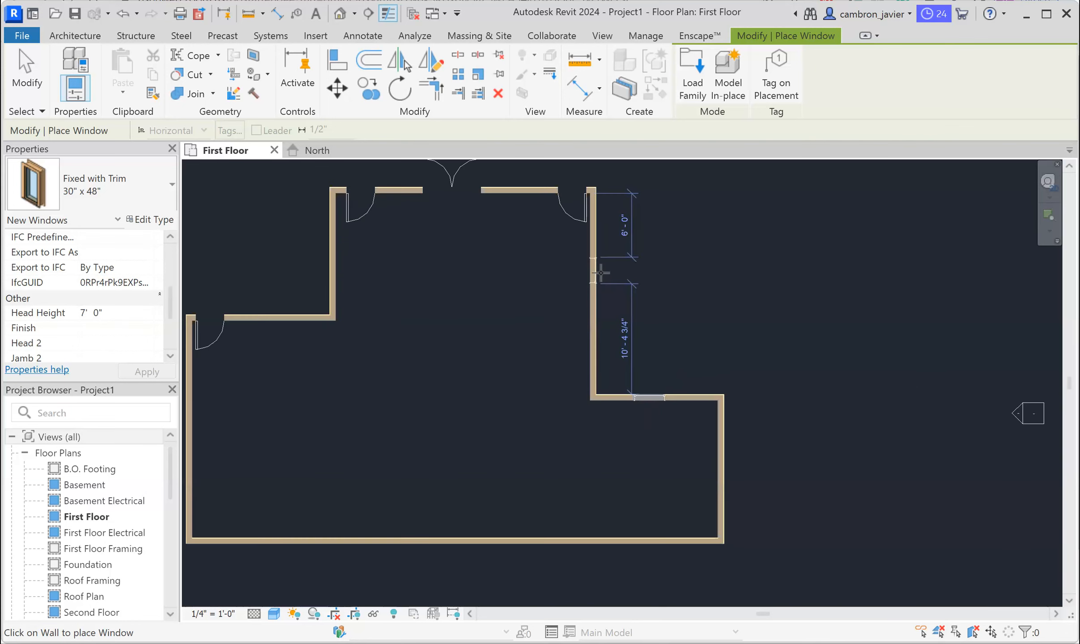
pyautogui.click(305, 316)
pyautogui.scroll(1, 309, 400)
pyautogui.scroll(1, 270, 279)
pyautogui.press('Escape')
pyautogui.press('Escape')
pyautogui.scroll(1, 324, 338)
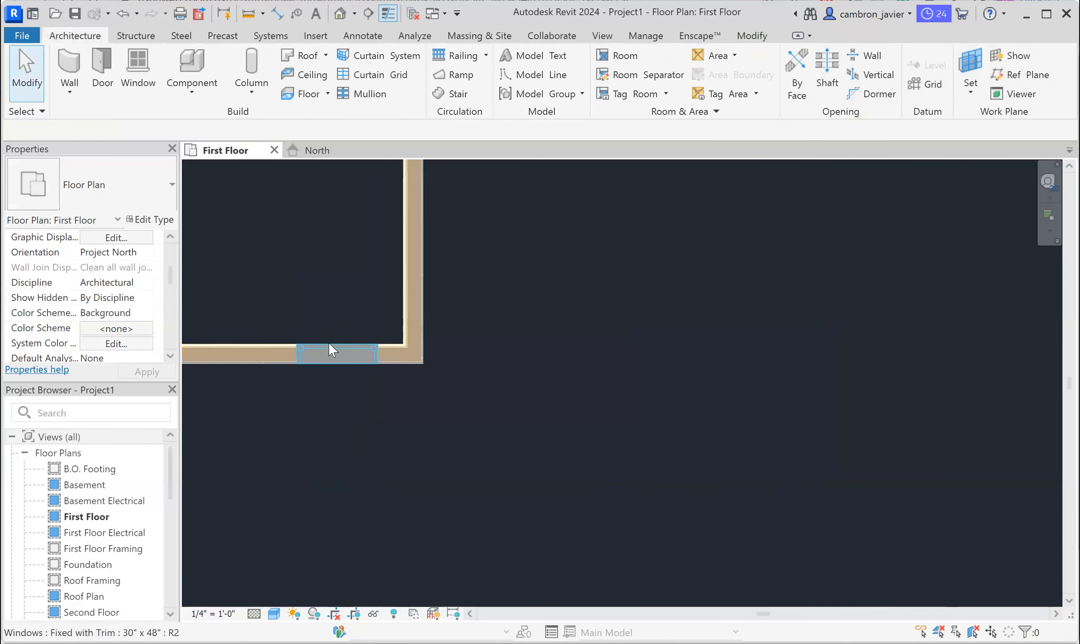
pyautogui.click(328, 348)
pyautogui.click(301, 247)
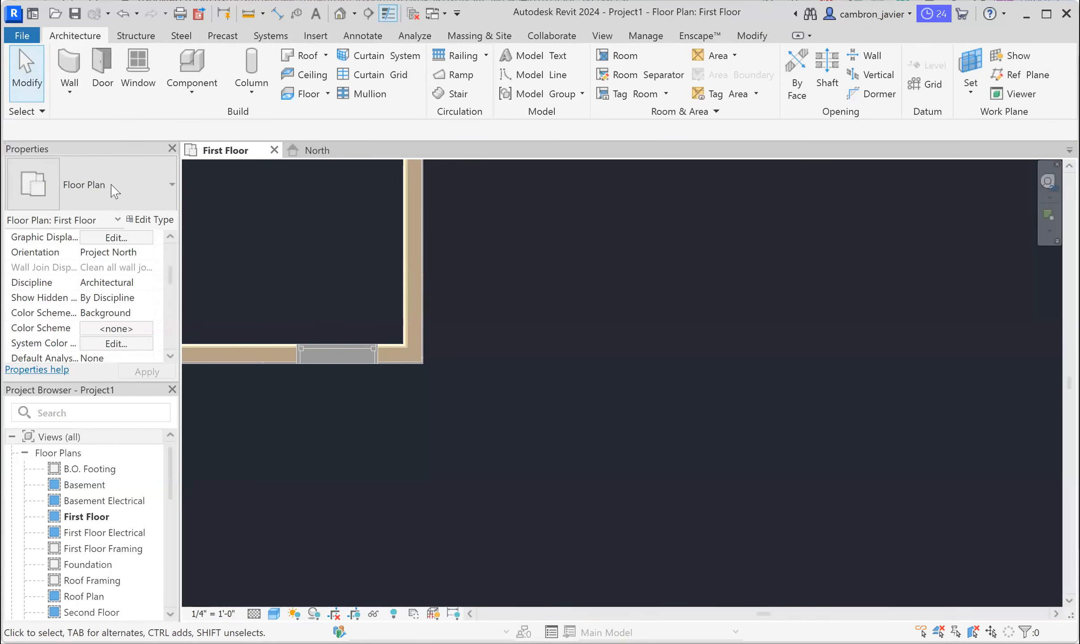
# - Start placing a window, choose to load a family, and open the Windows folder in the English-Imperial US library
pyautogui.press('w')
pyautogui.press('n')
pyautogui.click(152, 170)
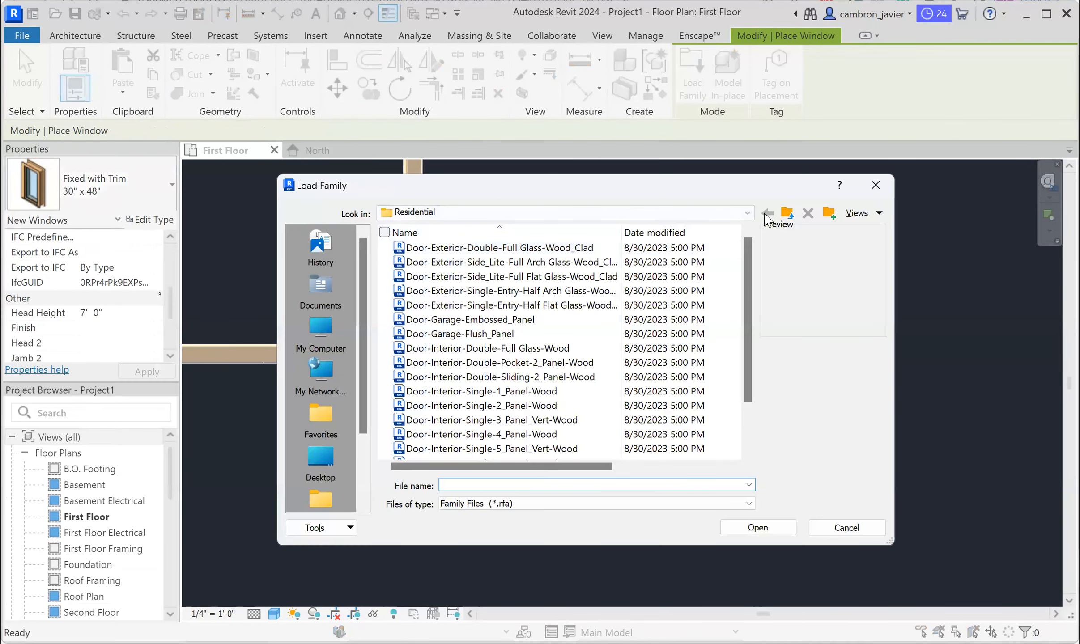
pyautogui.click(746, 212)
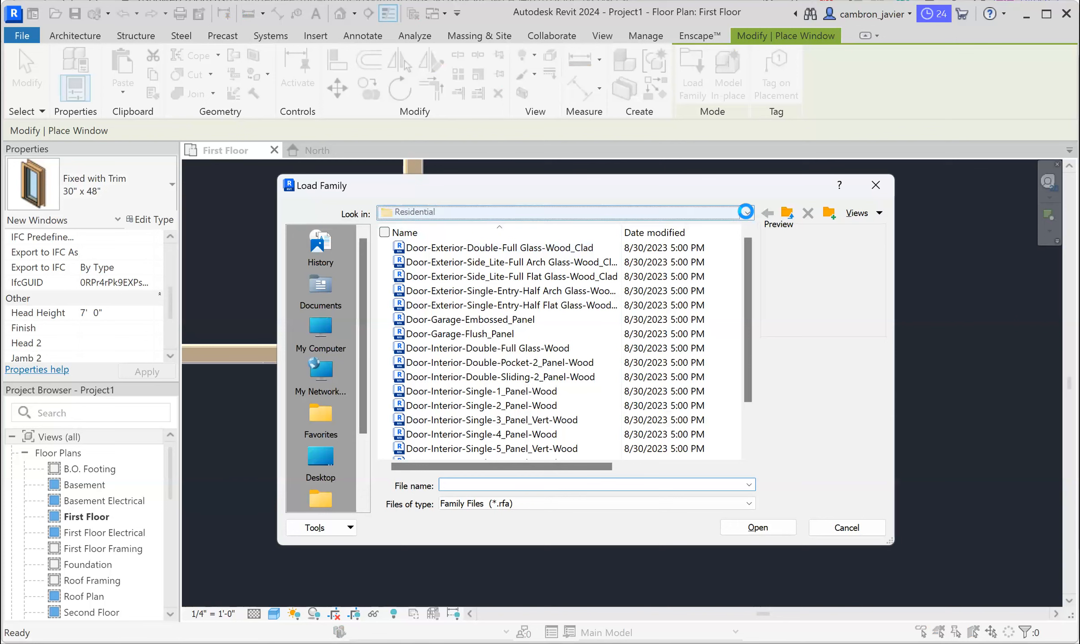
pyautogui.click(563, 341)
pyautogui.click(768, 213)
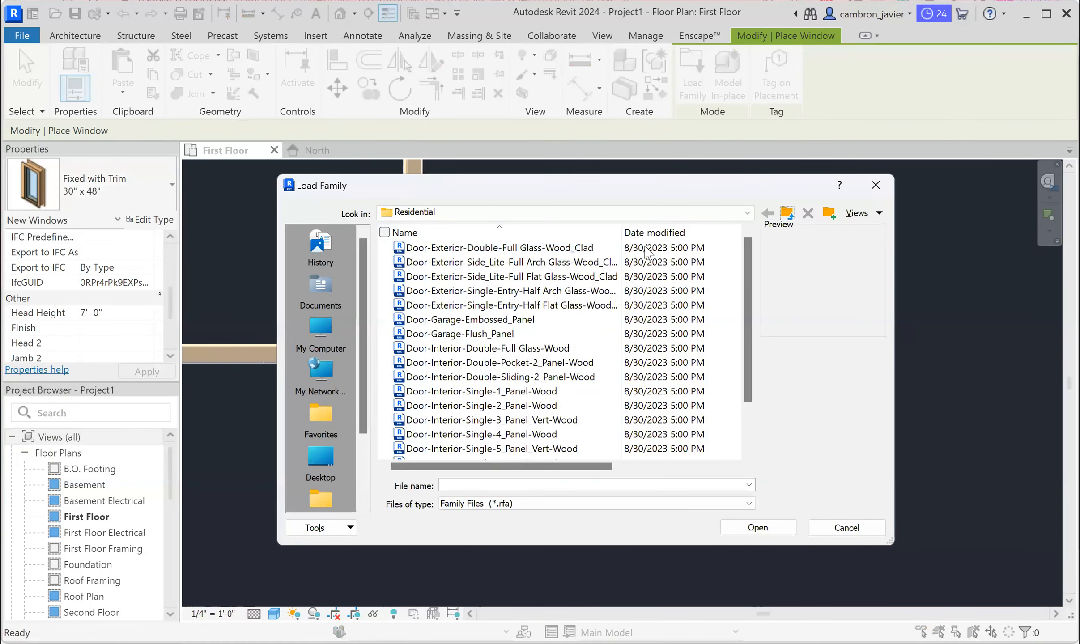
pyautogui.click(747, 213)
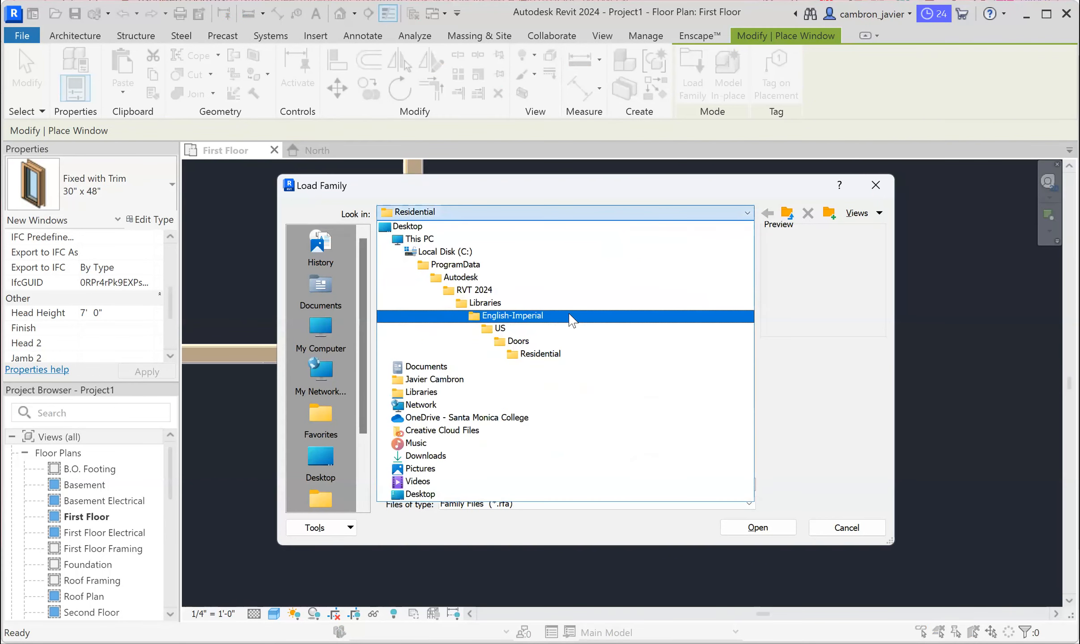
pyautogui.click(571, 316)
pyautogui.doubleClick(411, 245)
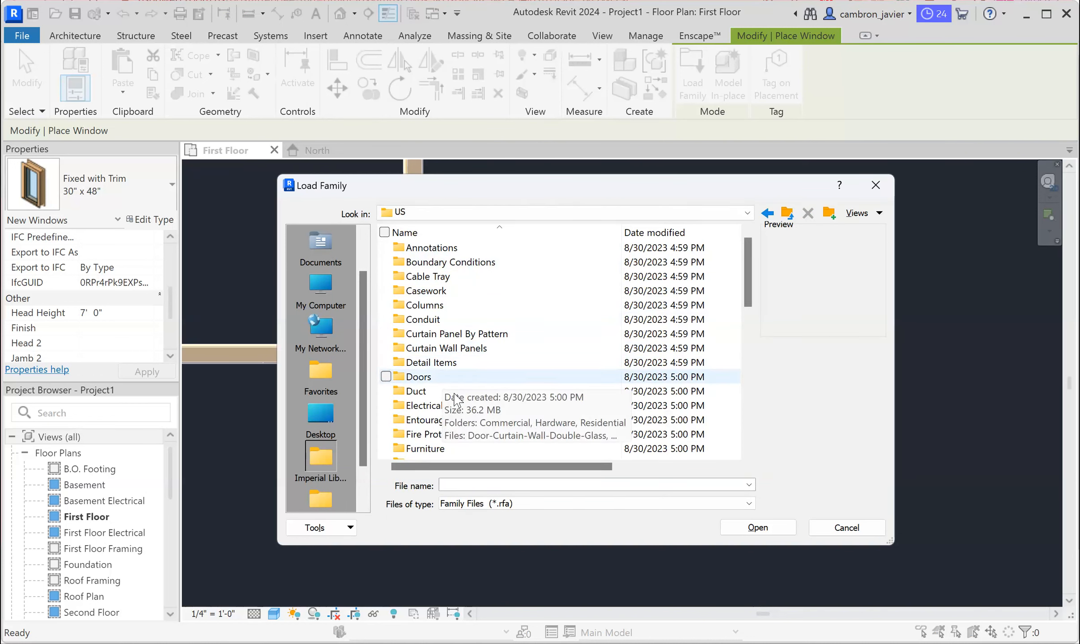
pyautogui.scroll(-10, 465, 365)
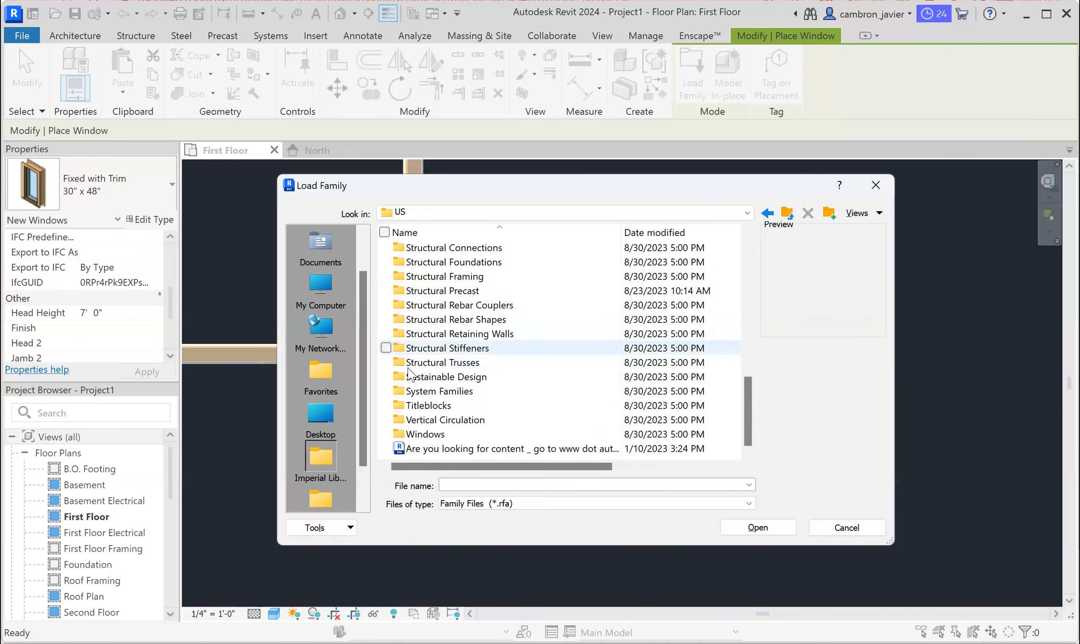
pyautogui.click(437, 435)
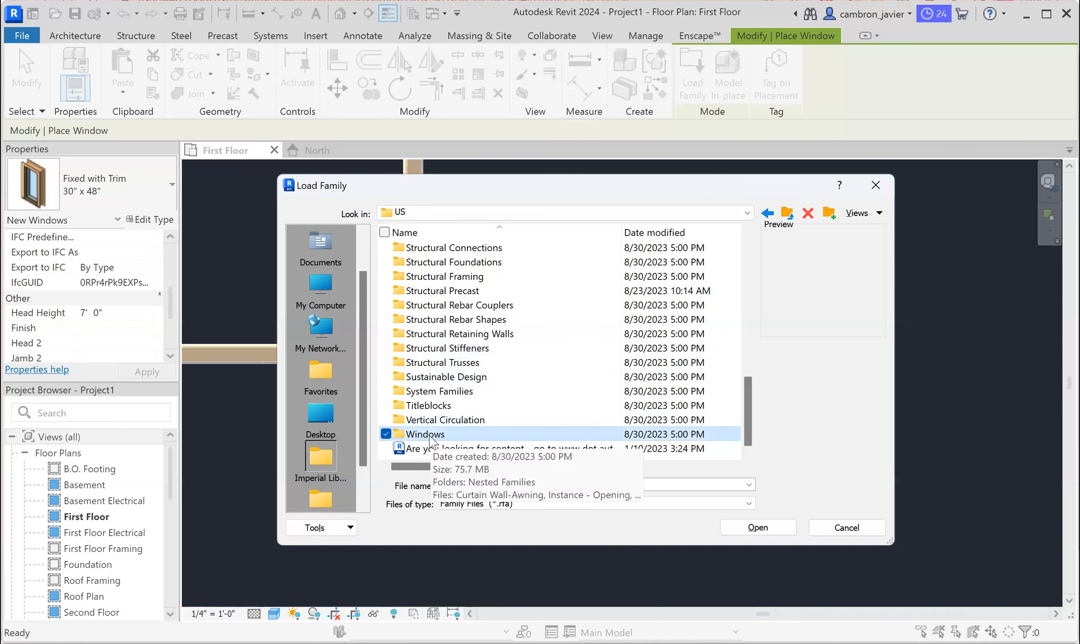
pyautogui.doubleClick(428, 437)
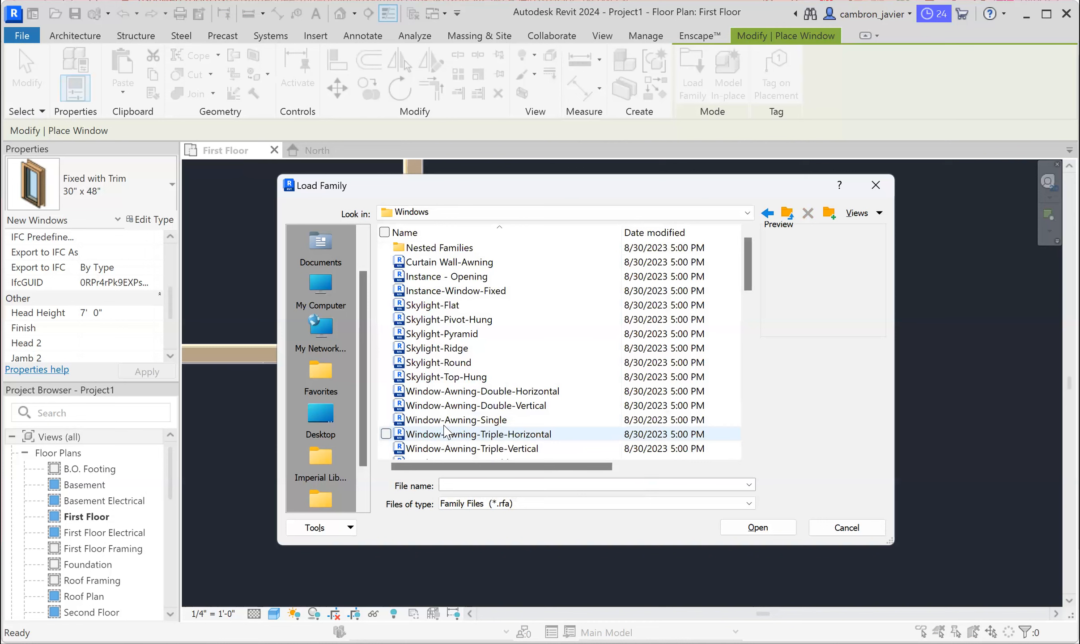
# - Examine the previews of various window families in the Windows folder, including skylight, awning, bay casement, double roundtop casement and fixed oval
pyautogui.click(448, 320)
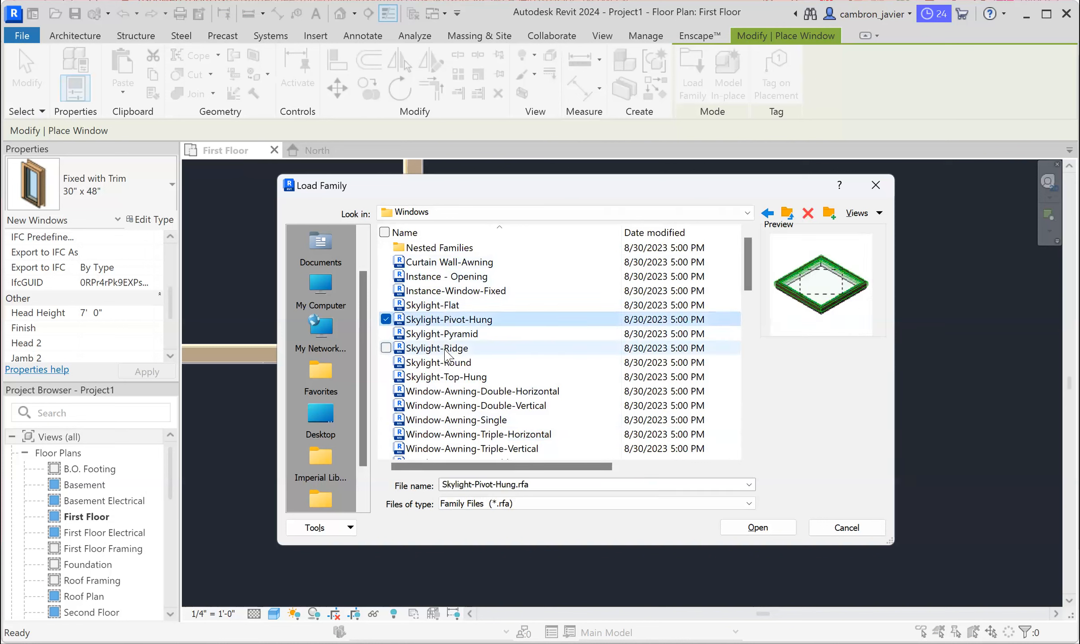
pyautogui.click(441, 348)
pyautogui.click(483, 420)
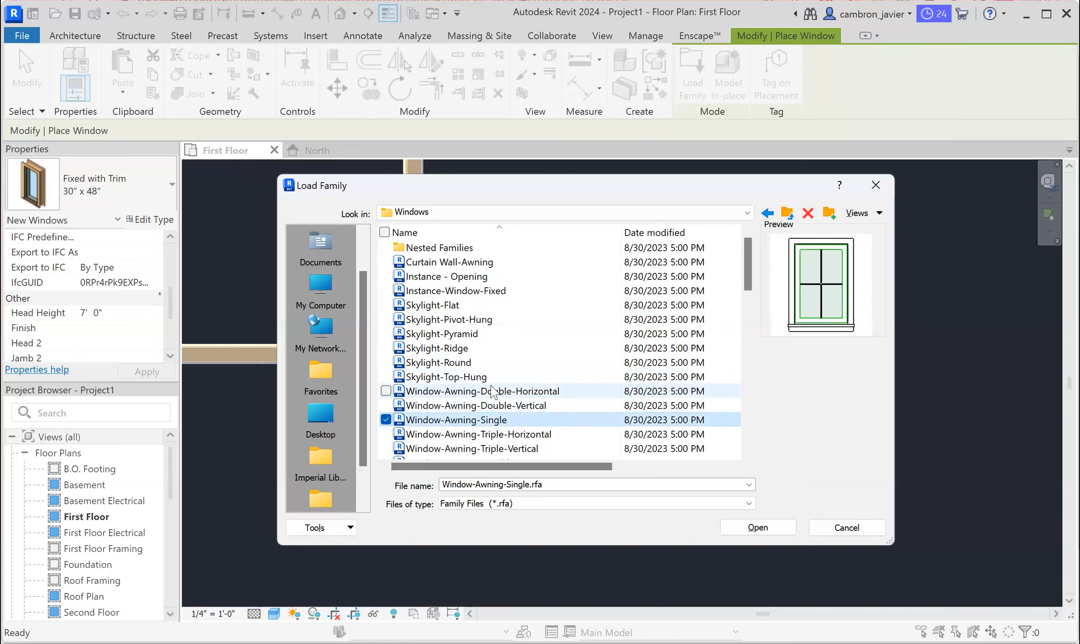
pyautogui.scroll(-2, 492, 393)
pyautogui.scroll(-1, 492, 393)
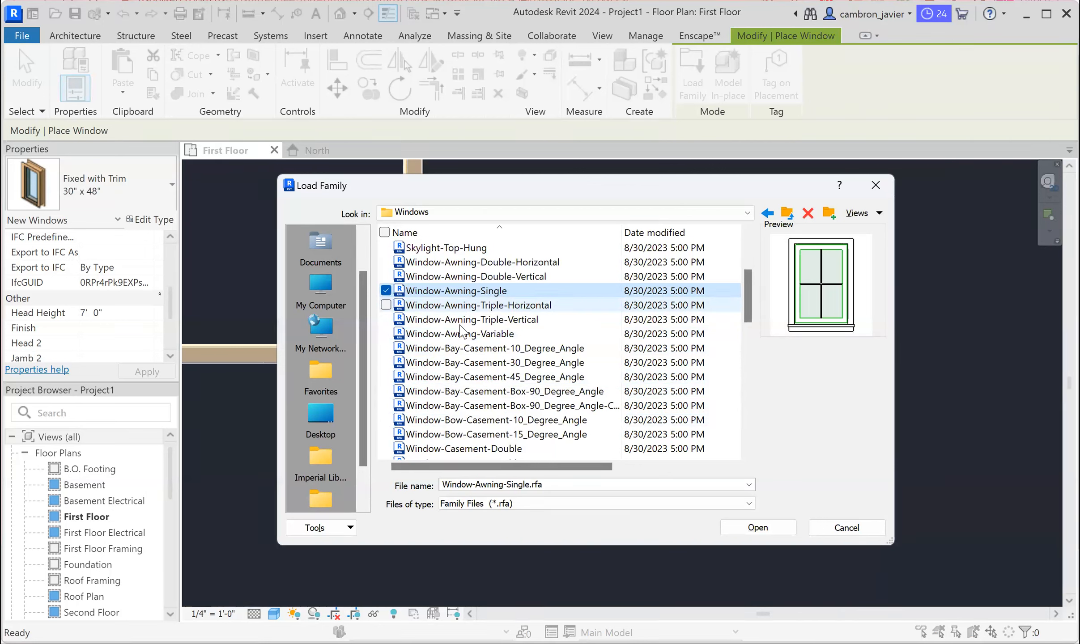
pyautogui.click(482, 378)
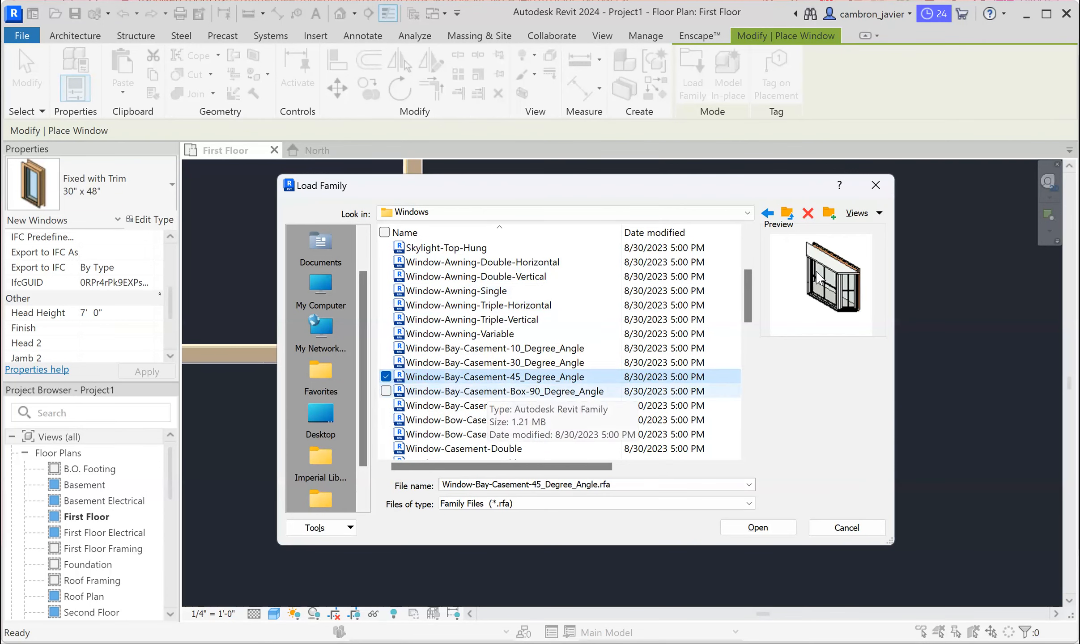
pyautogui.scroll(-2, 496, 398)
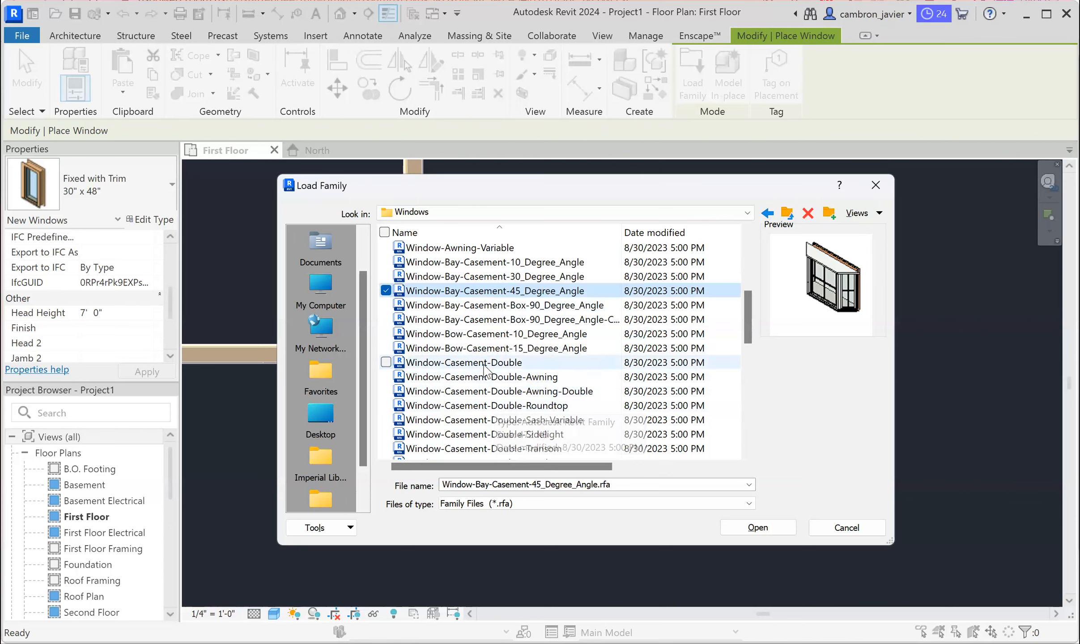
pyautogui.click(474, 406)
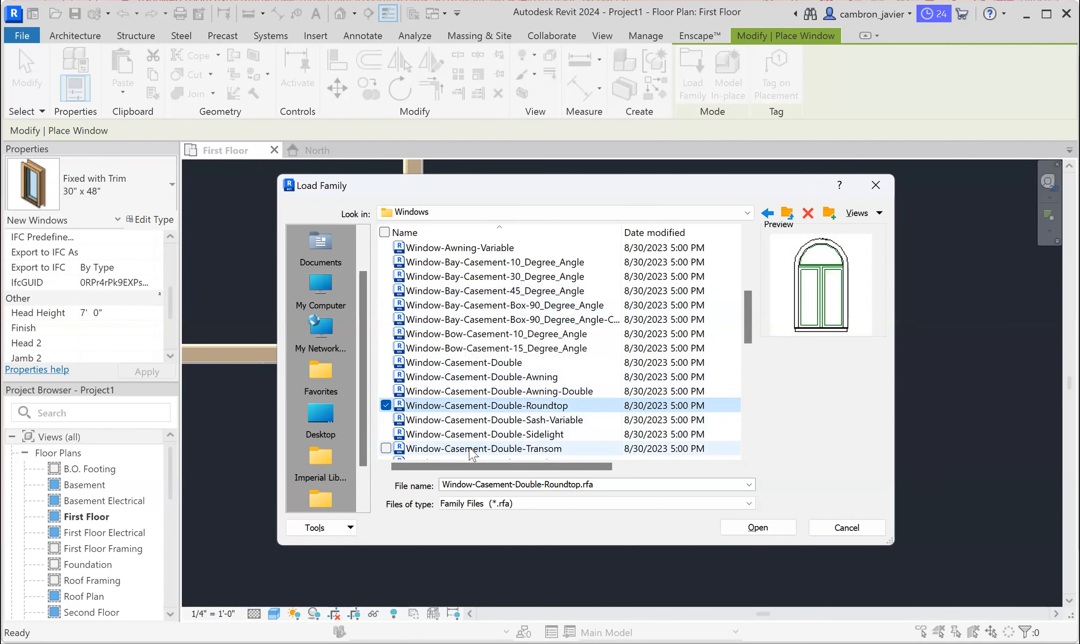
pyautogui.scroll(-3, 481, 421)
pyautogui.scroll(-4, 487, 422)
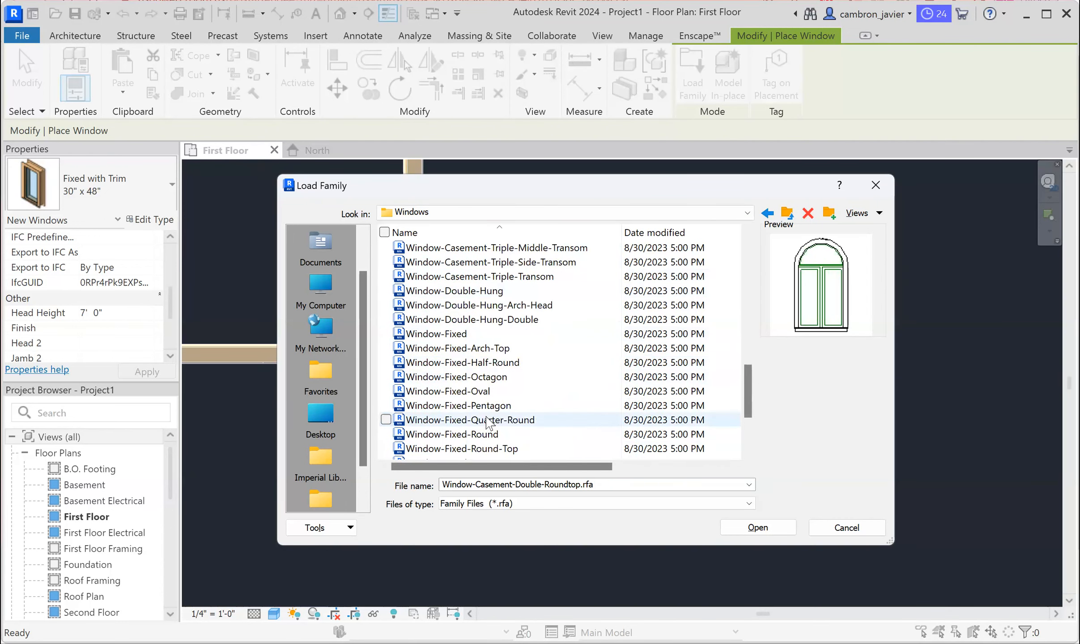
pyautogui.click(485, 392)
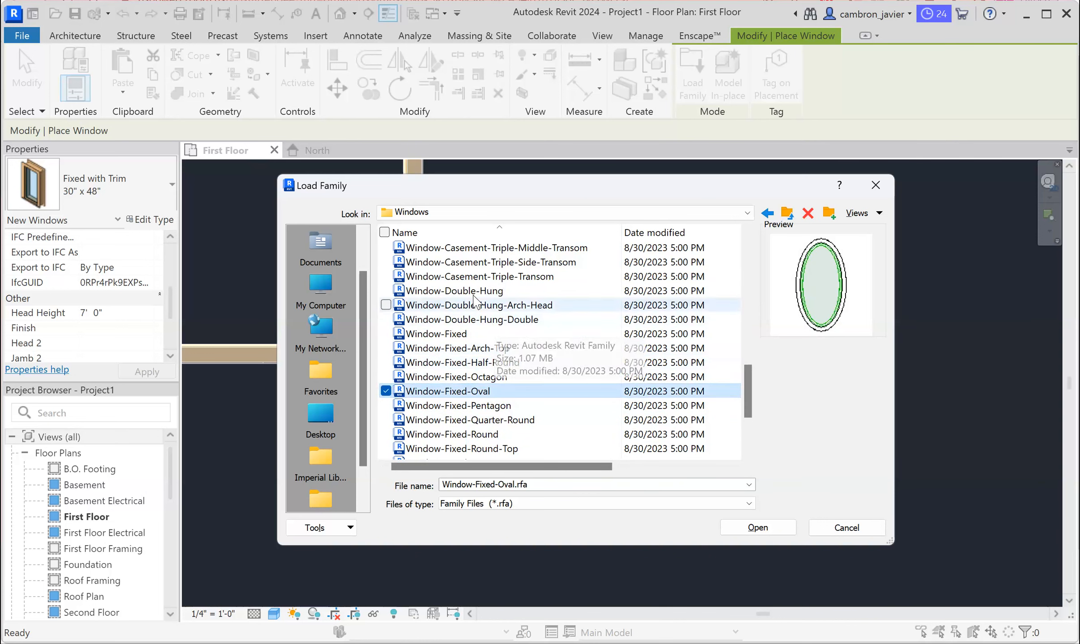
# - Load the Window-Double-Hung family with its 18" x 42" type, overwriting the existing version in the project
pyautogui.click(473, 292)
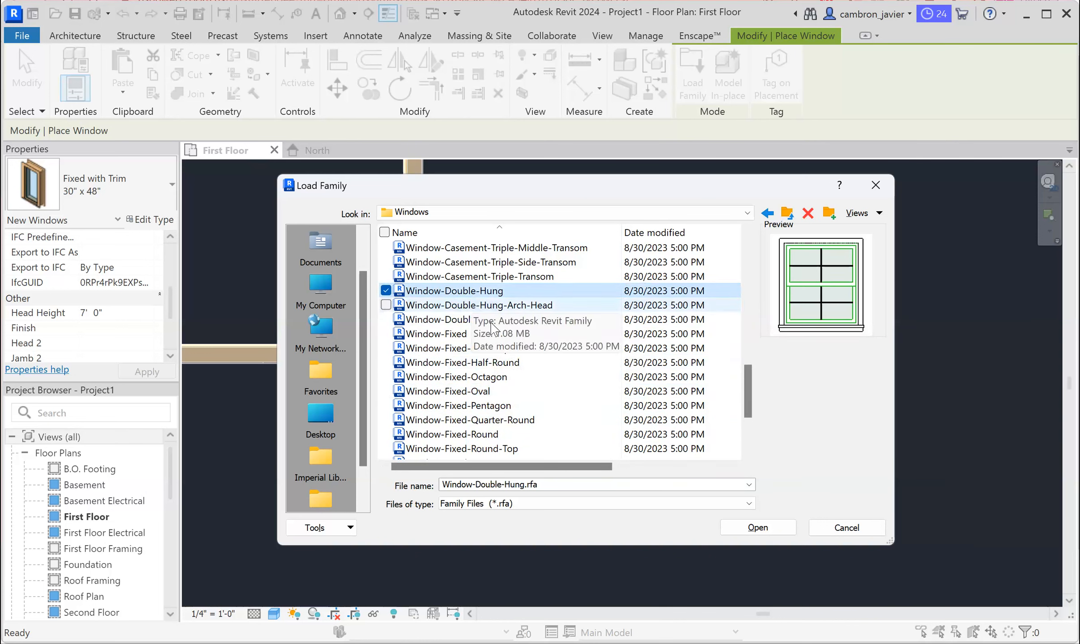
pyautogui.scroll(-3, 476, 331)
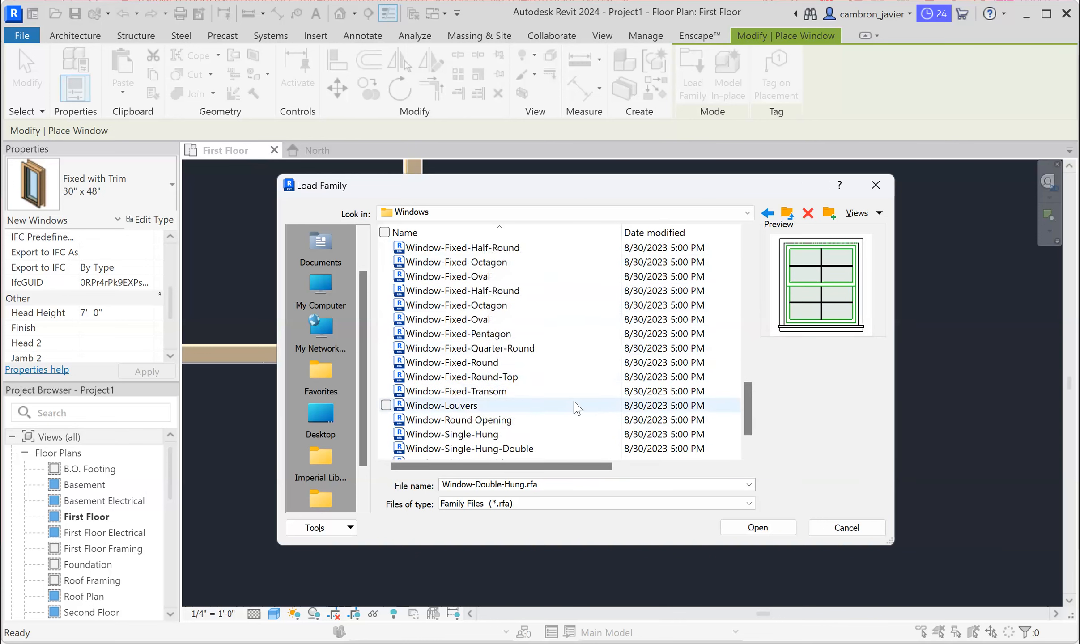
pyautogui.scroll(3, 571, 405)
pyautogui.click(757, 527)
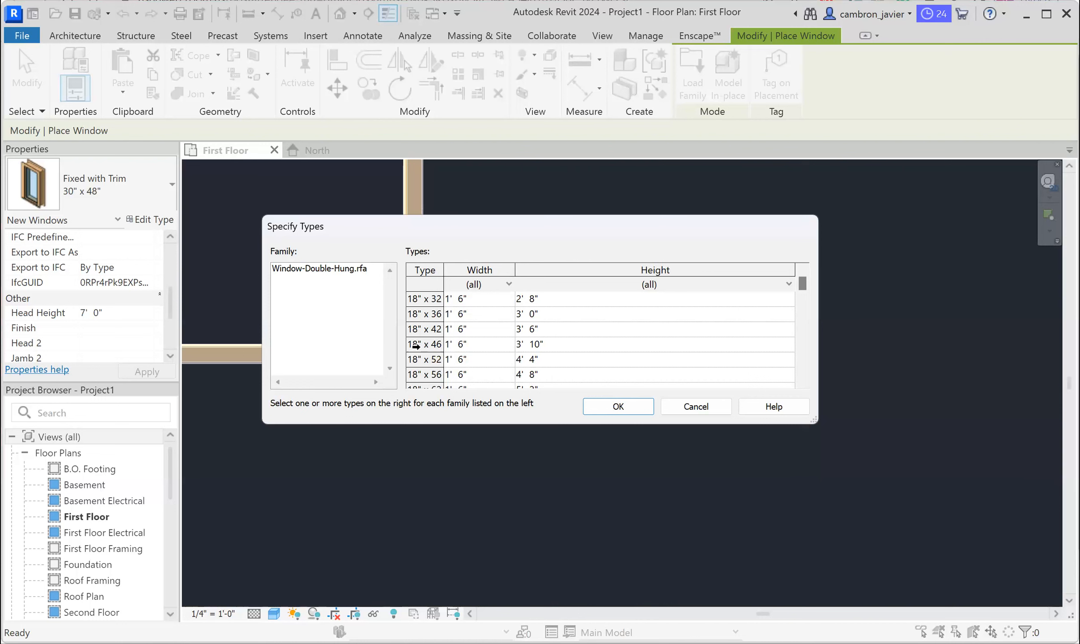
pyautogui.click(423, 332)
pyautogui.click(618, 407)
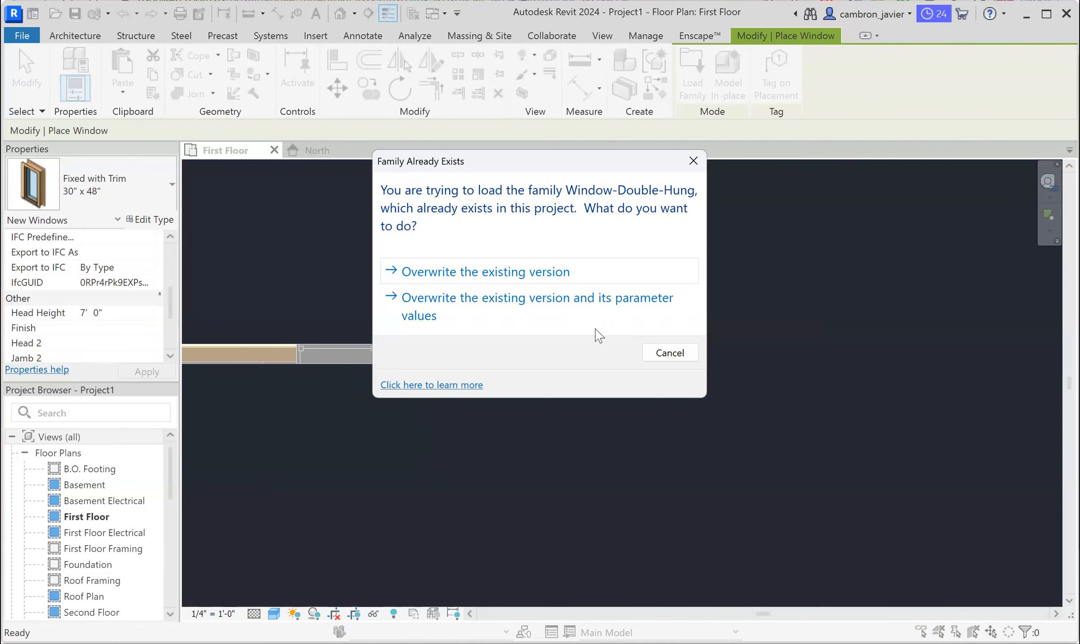
pyautogui.click(556, 279)
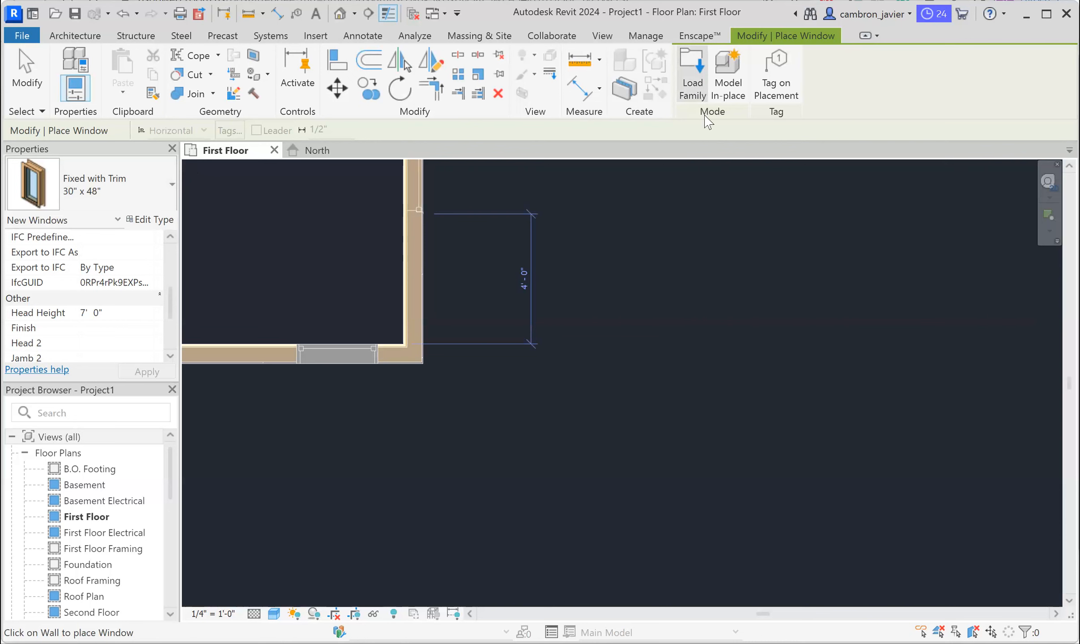
# - Check the Window-Double-Hung types in the list of available window types, and leave window placement without placing one
pyautogui.click(171, 184)
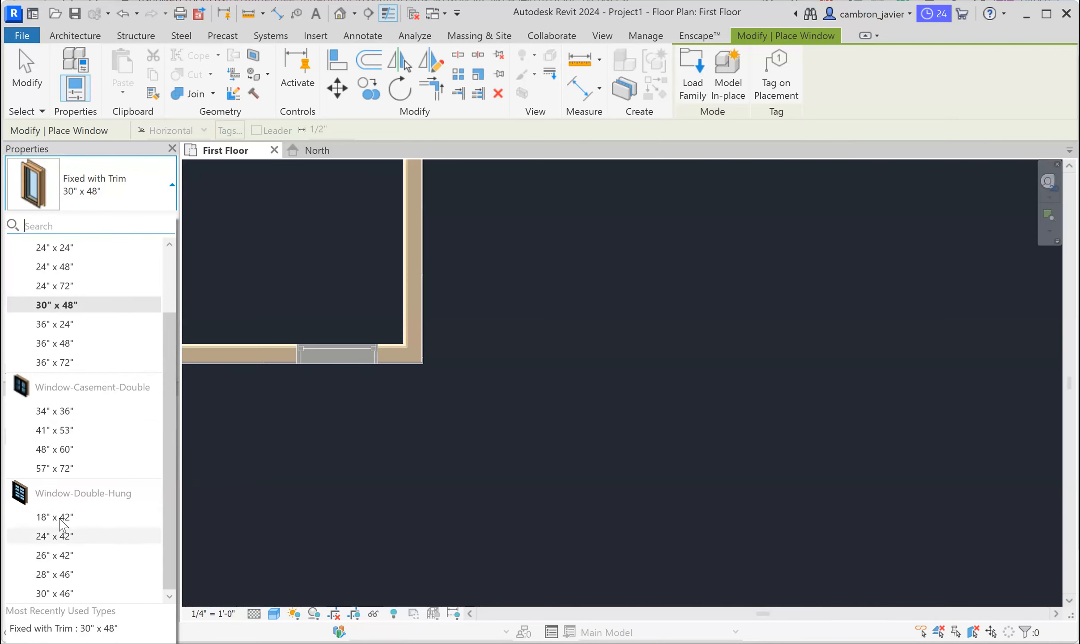
pyautogui.moveTo(56, 516)
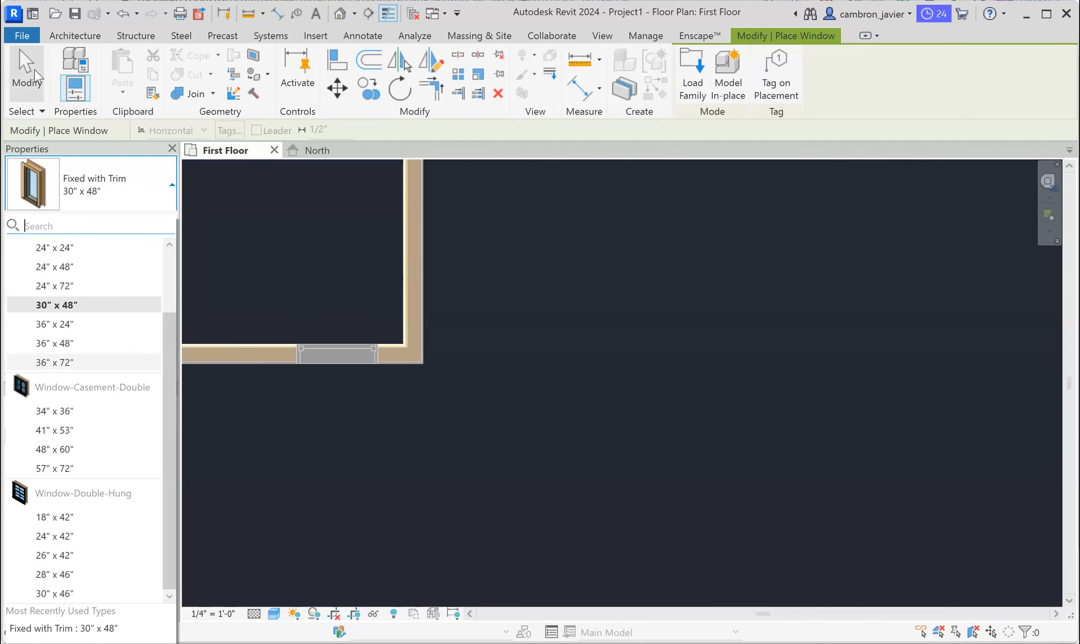
pyautogui.press('Escape')
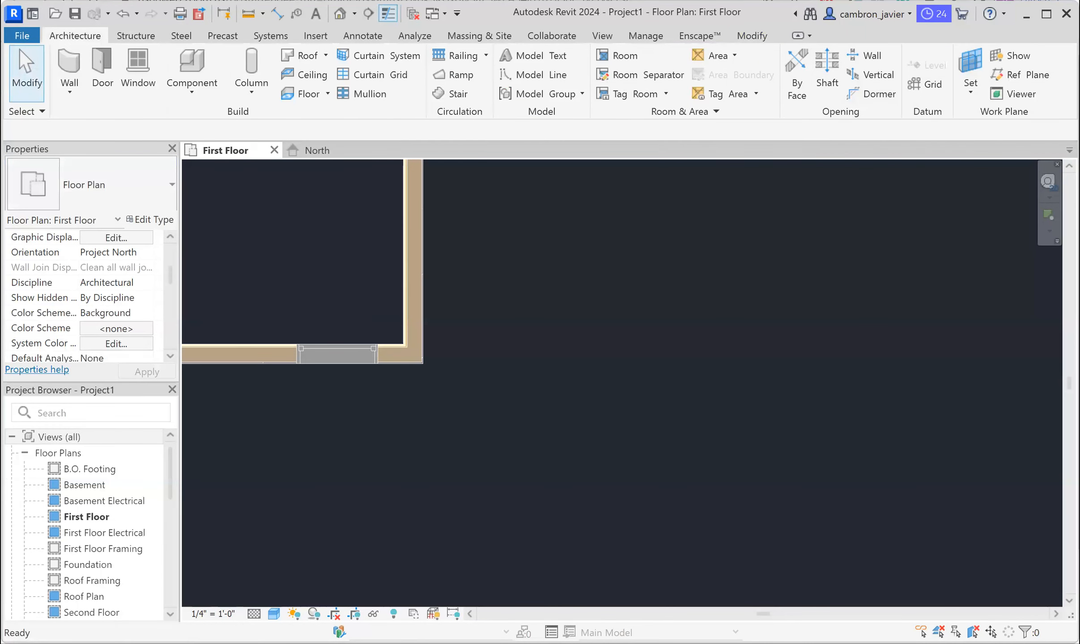